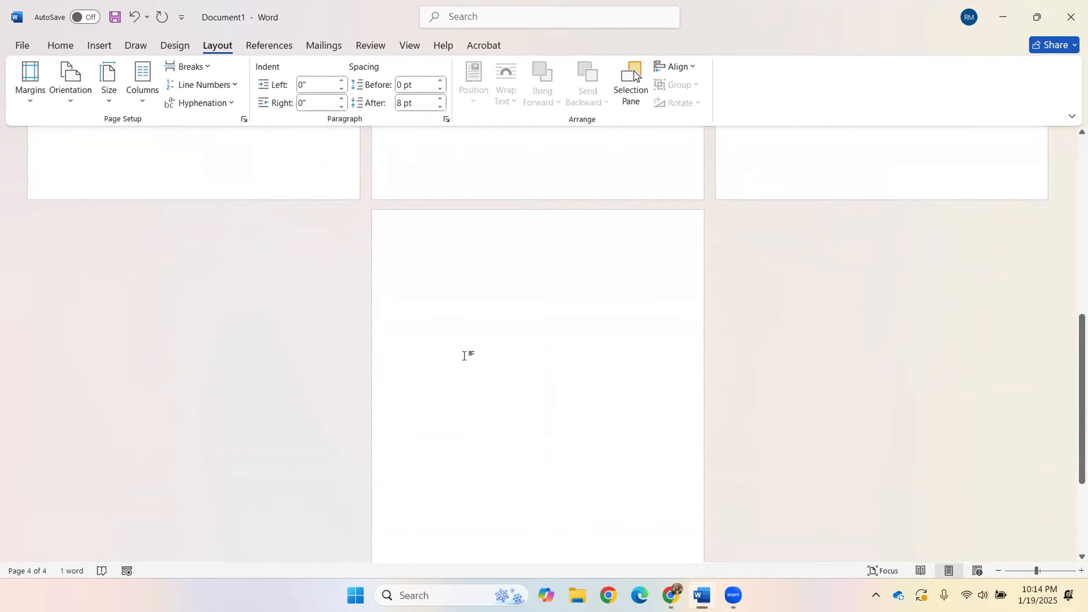
Label the fourth page "Copyright" and insert a next-page section break after it.
text(Cop)
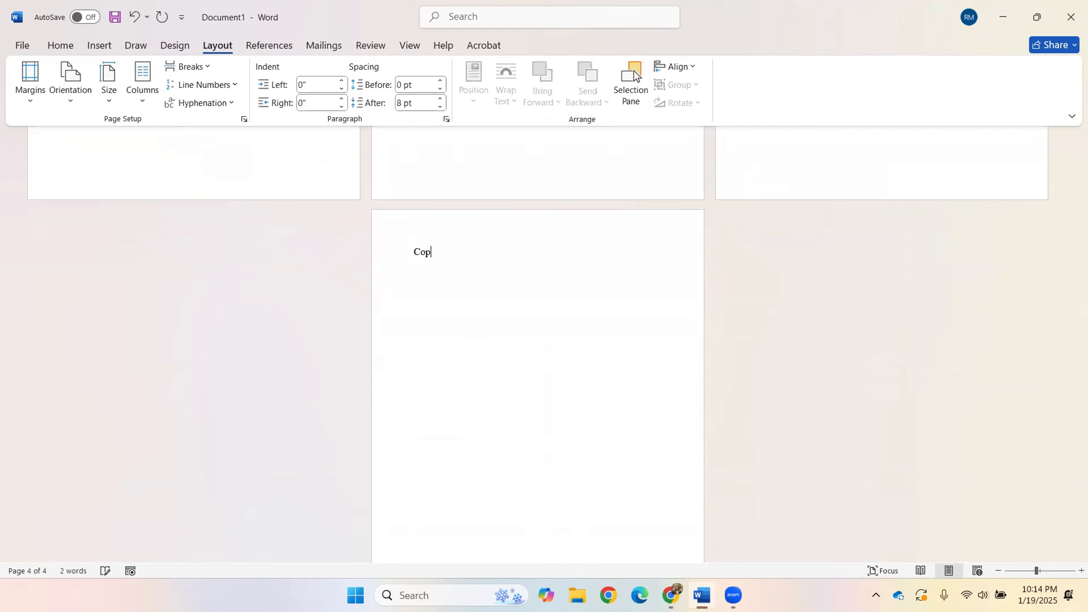
text(yright)
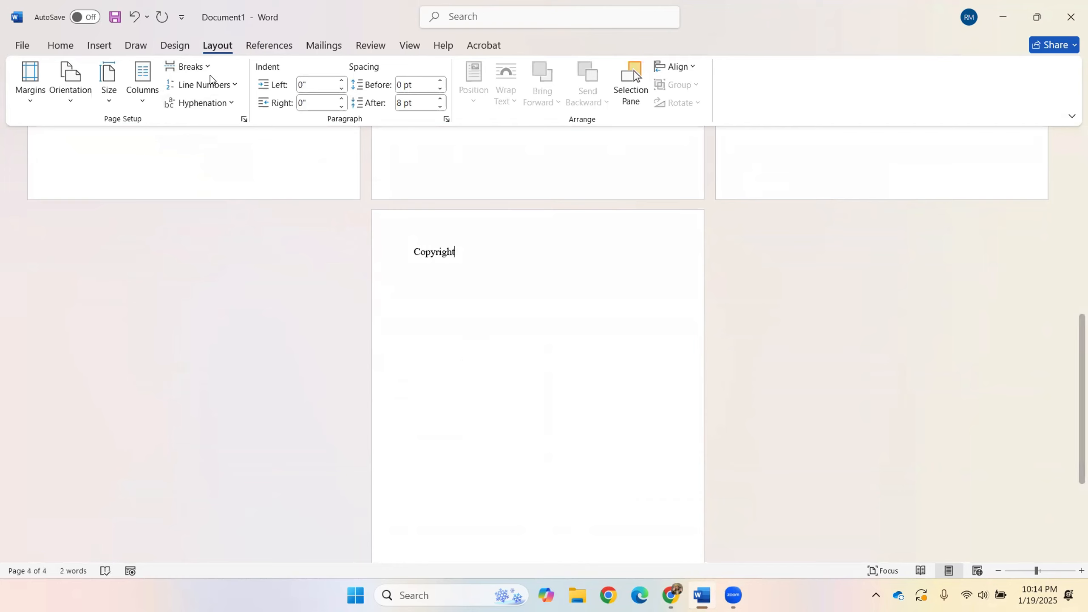
click(191, 66)
click(260, 283)
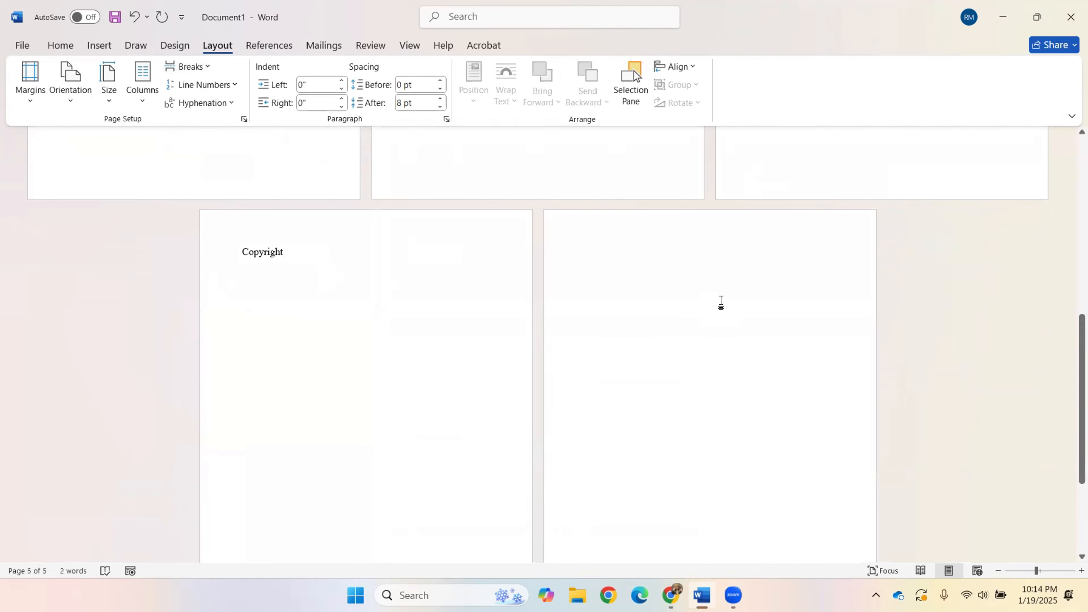
Add two pages labelled "Blank", each followed by a next-page section break.
text(Blank)
click(189, 66)
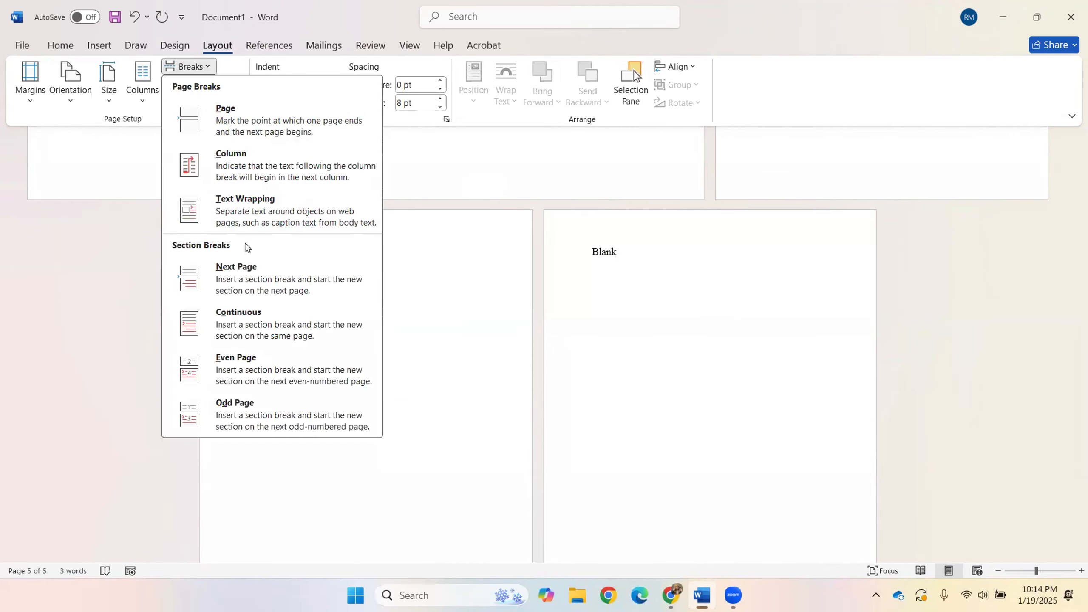
click(249, 274)
text(Blank)
click(189, 67)
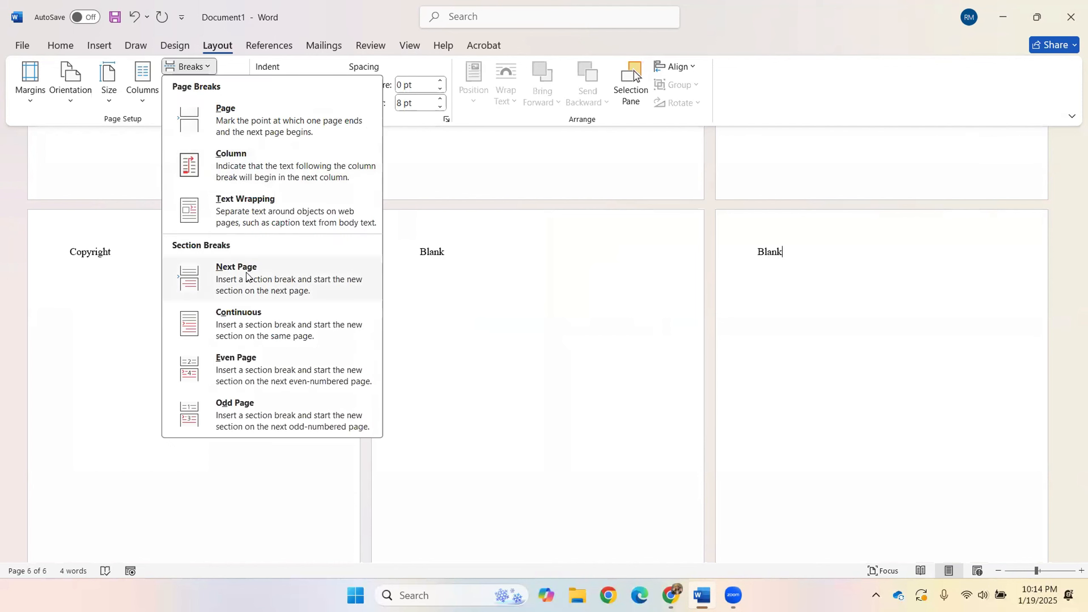
click(248, 277)
scroll(486, 379, down, 3)
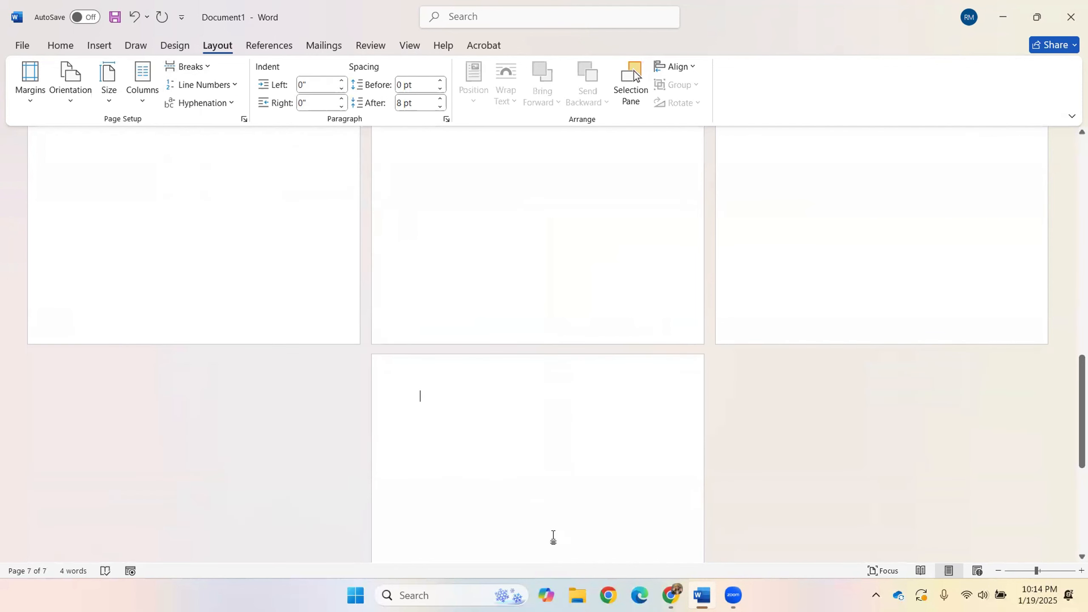
scroll(656, 418, down, 2)
Switch to the browser, display the entire Foxkill work on one page, and select and copy all its content.
click(672, 595)
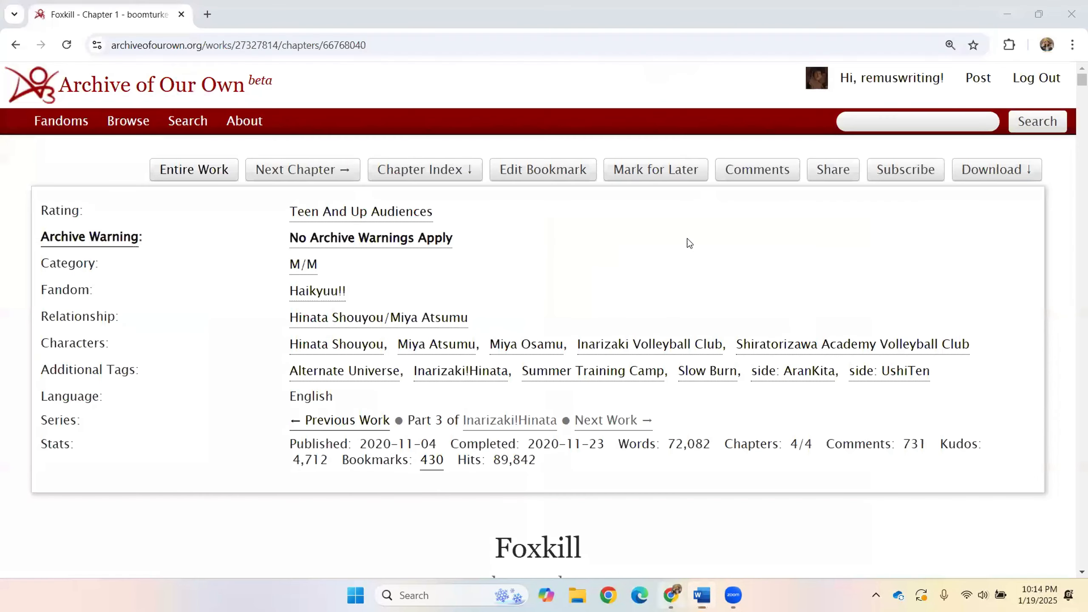
scroll(574, 473, down, 5)
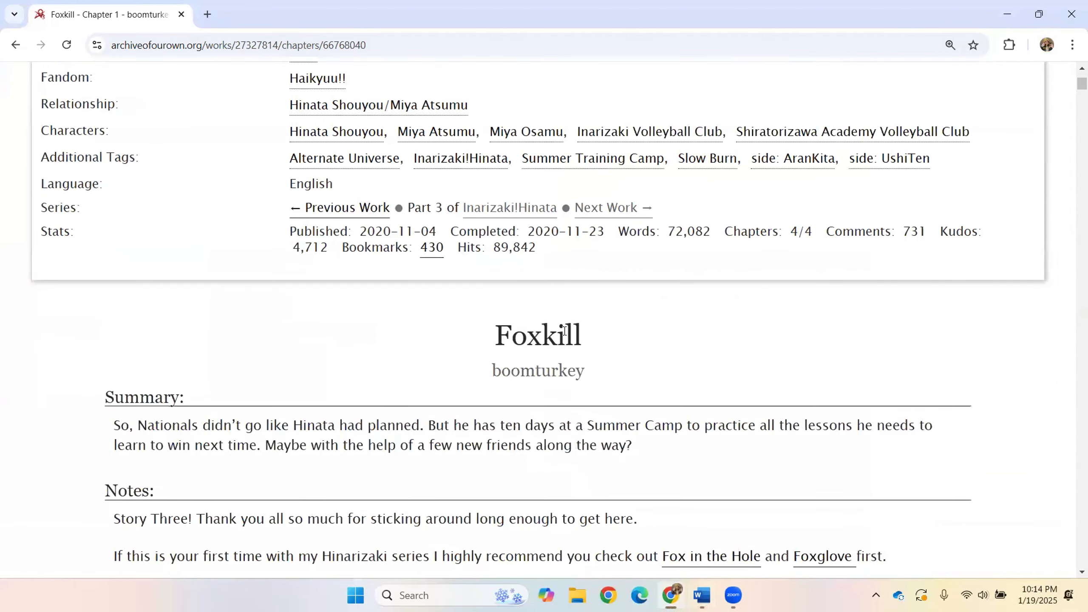
scroll(671, 403, up, 3)
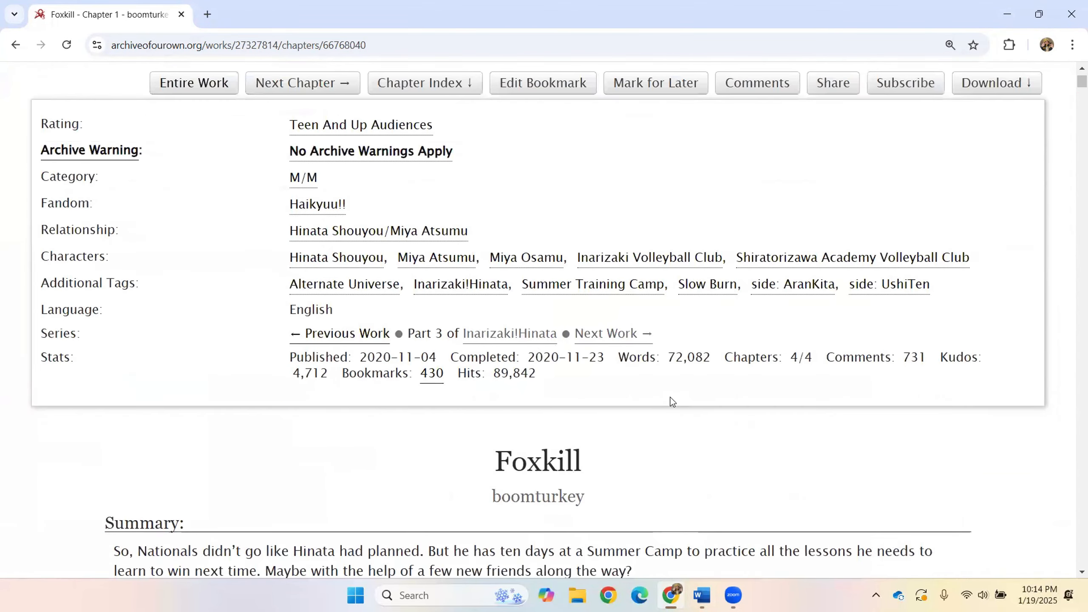
scroll(670, 403, up, 2)
click(184, 170)
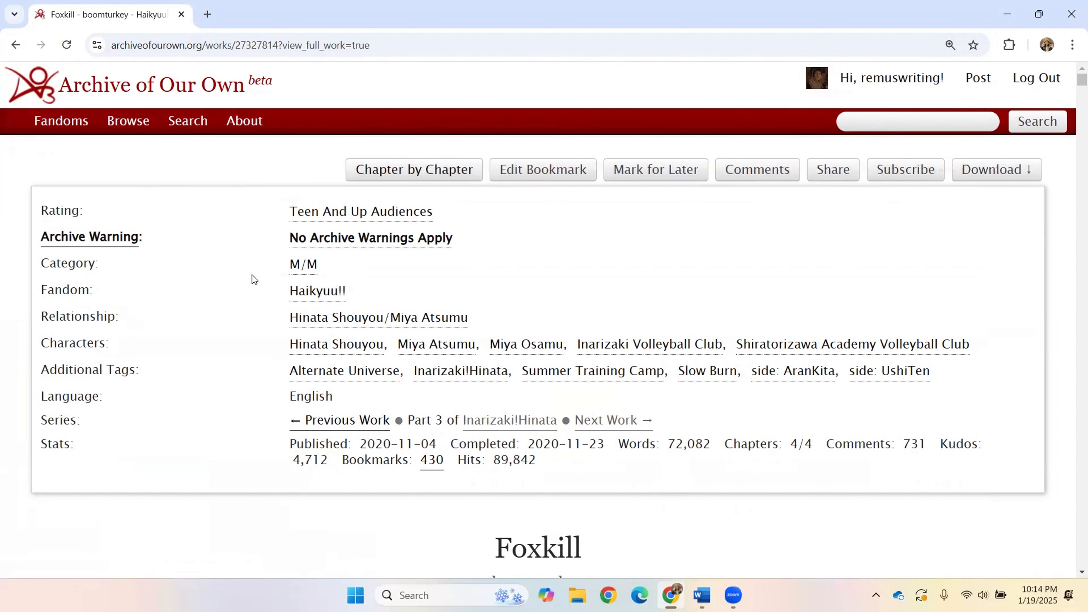
key(ctrl+a)
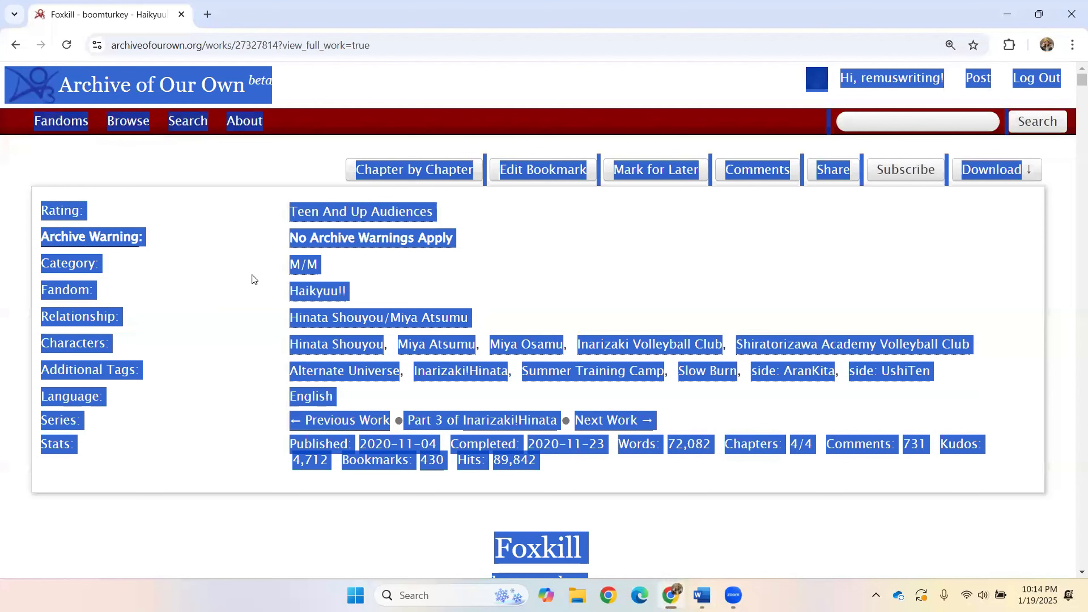
Switch back to Word and paste the copied work onto the empty last page with merged formatting.
click(703, 595)
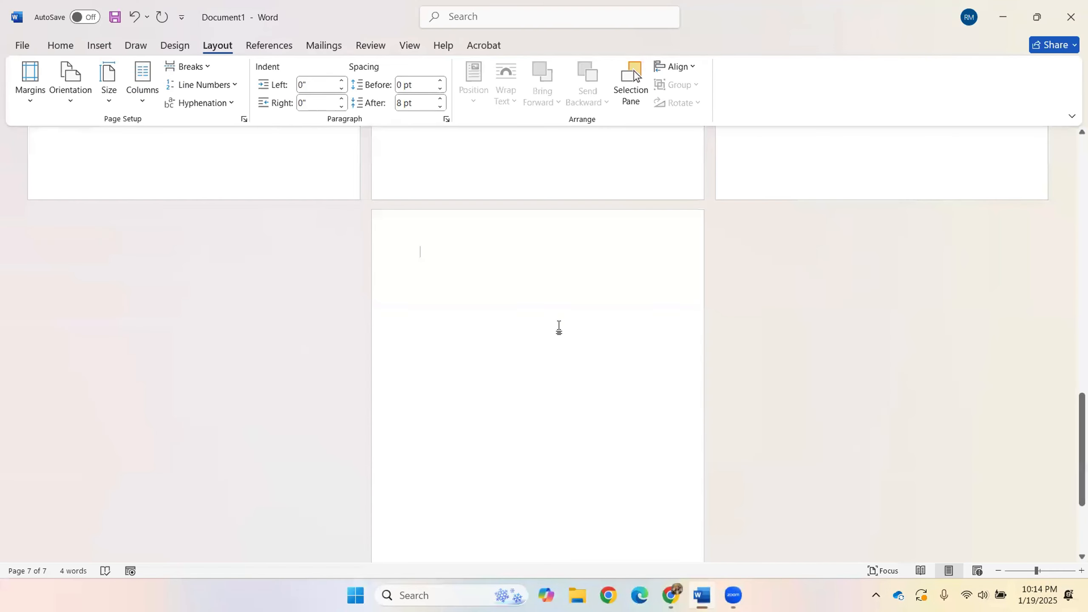
right_click(432, 257)
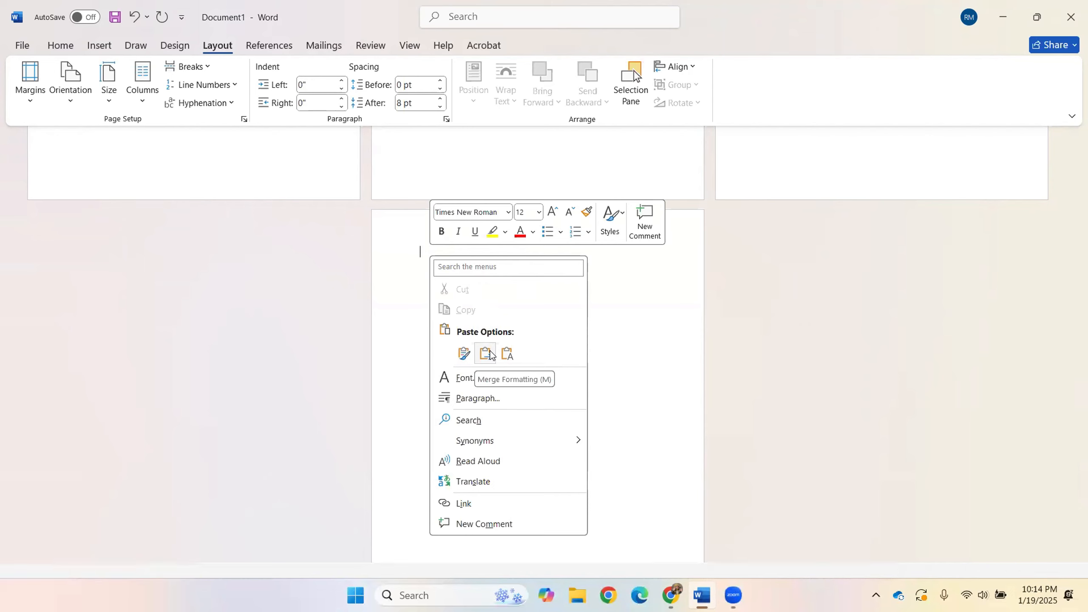
click(480, 361)
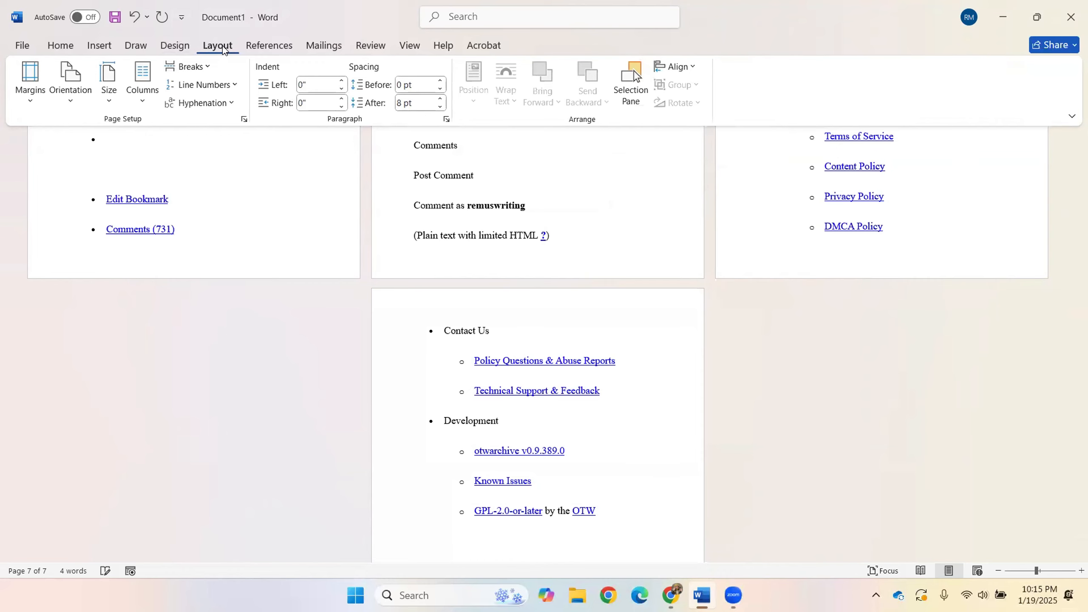
Delete the pasted website comments and footer text following the story's final line, "Karasuno High.".
mouse_move(425, 539)
mouse_down()
mouse_move(469, 295)
mouse_move(458, 159)
mouse_move(580, 134)
mouse_move(451, 325)
mouse_move(616, 258)
mouse_move(686, 274)
mouse_move(771, 146)
mouse_move(783, 106)
mouse_move(739, 218)
mouse_move(759, 350)
mouse_up()
key(BackSpace)
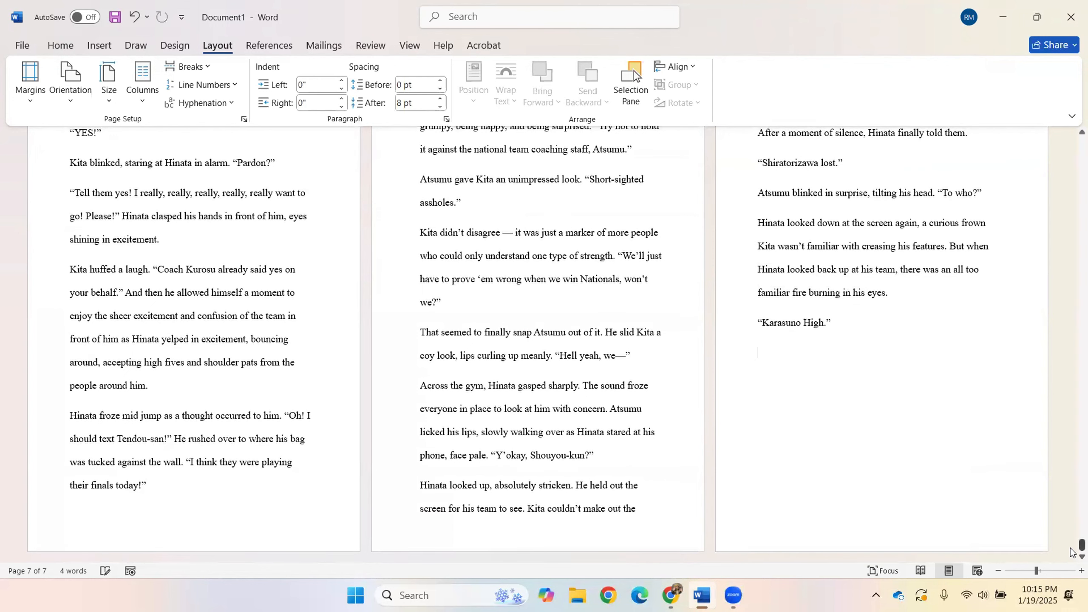
Delete the pasted website header, tags, stats, summary and author notes preceding the "Chapter 1: Rest Assured" heading.
drag(1076, 551, 1074, 144)
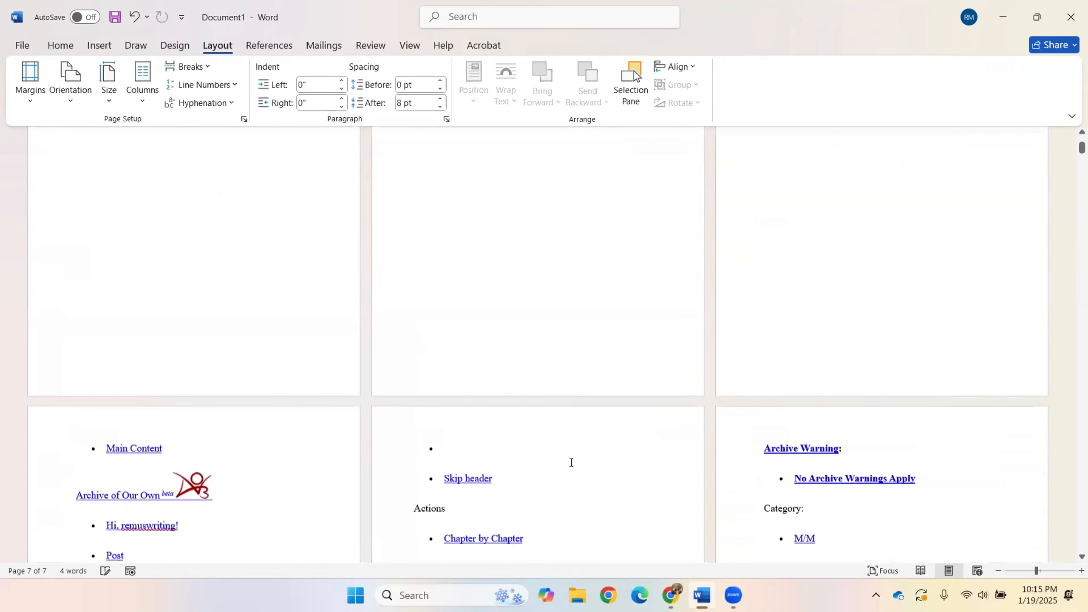
key(ctrl+a)
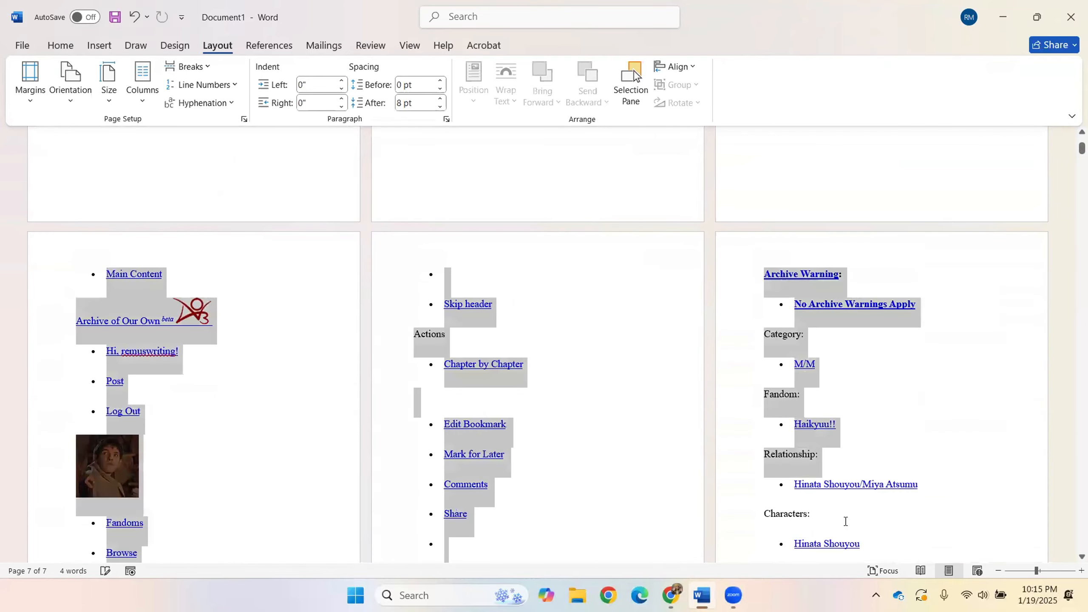
scroll(712, 474, down, 7)
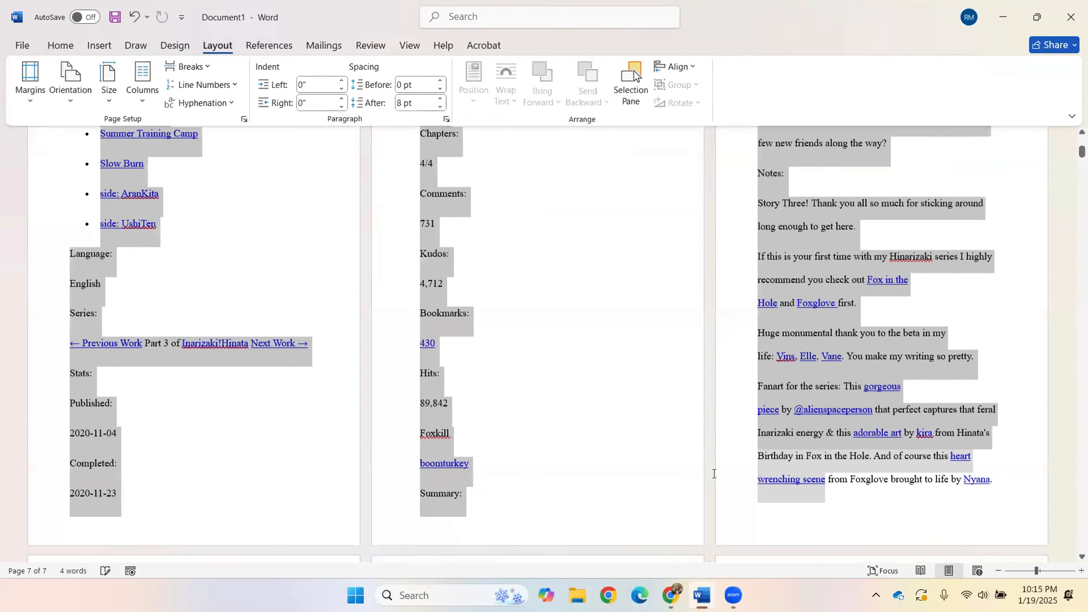
scroll(261, 319, down, 7)
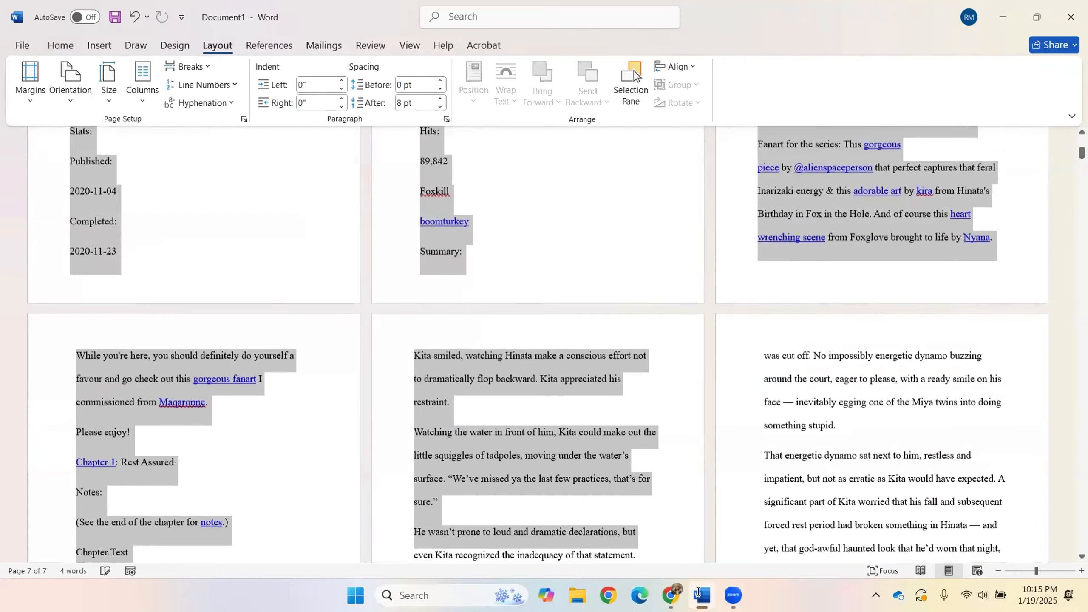
drag(260, 319, 164, 195)
key(Delete)
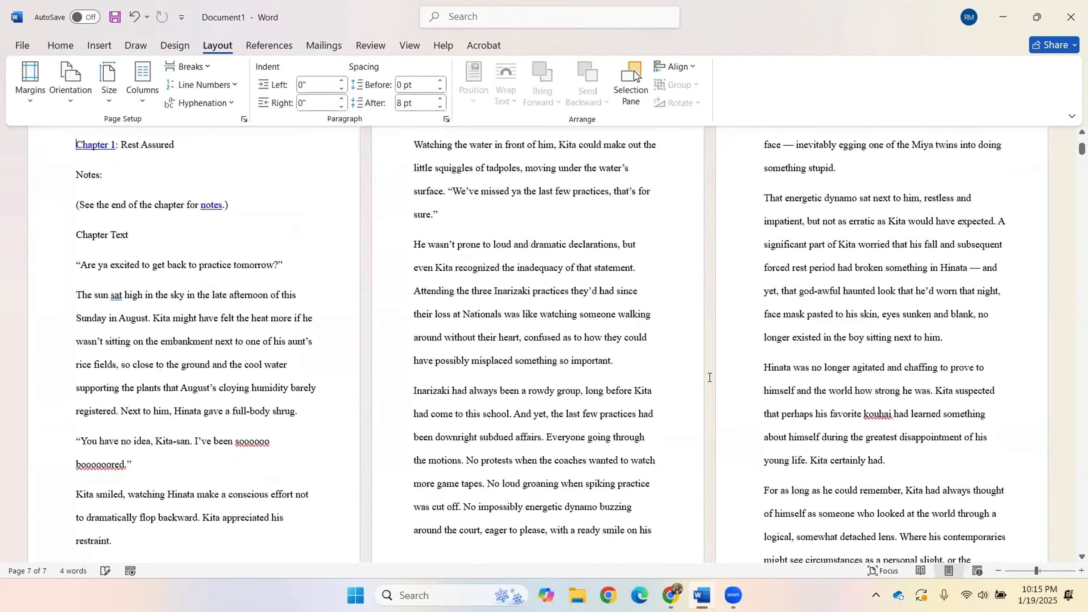
Delete the notes lines and the "Chapter Text" line beneath the Chapter 1 heading.
scroll(709, 377, up, 2)
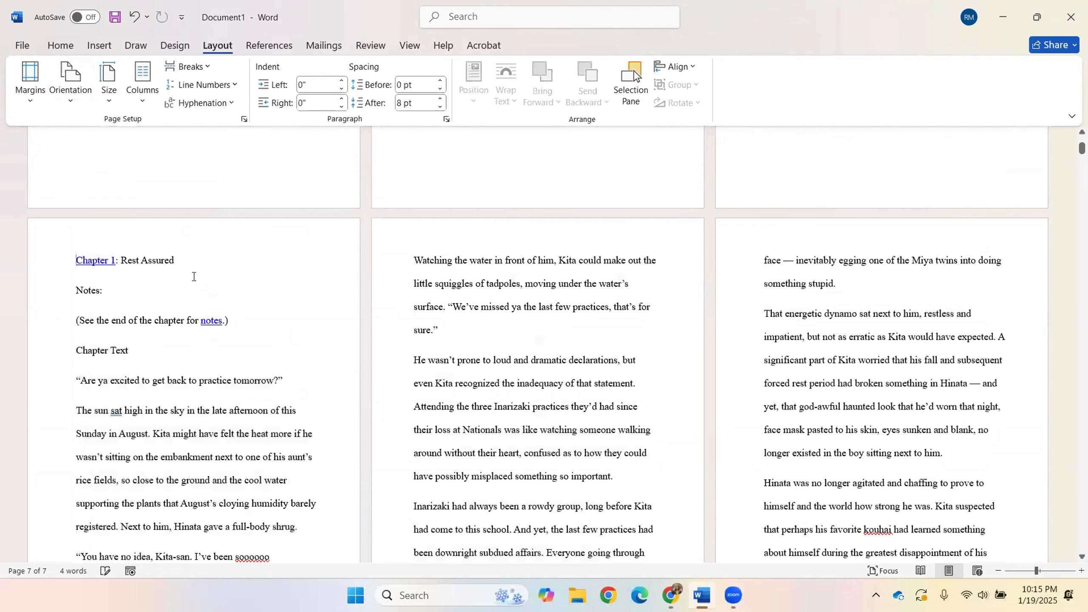
drag(128, 351, 53, 308)
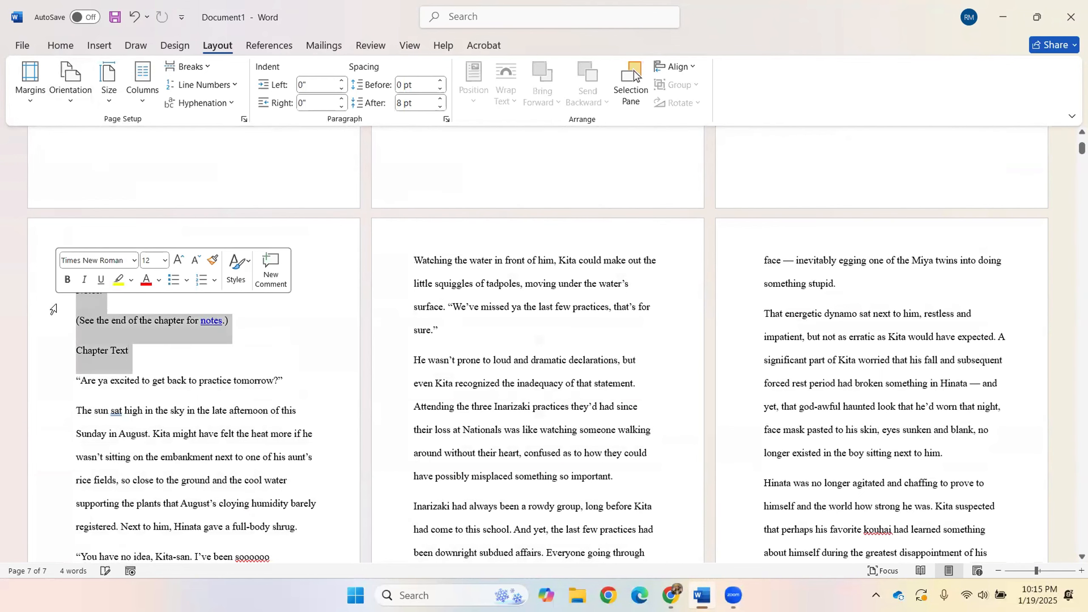
key(Delete)
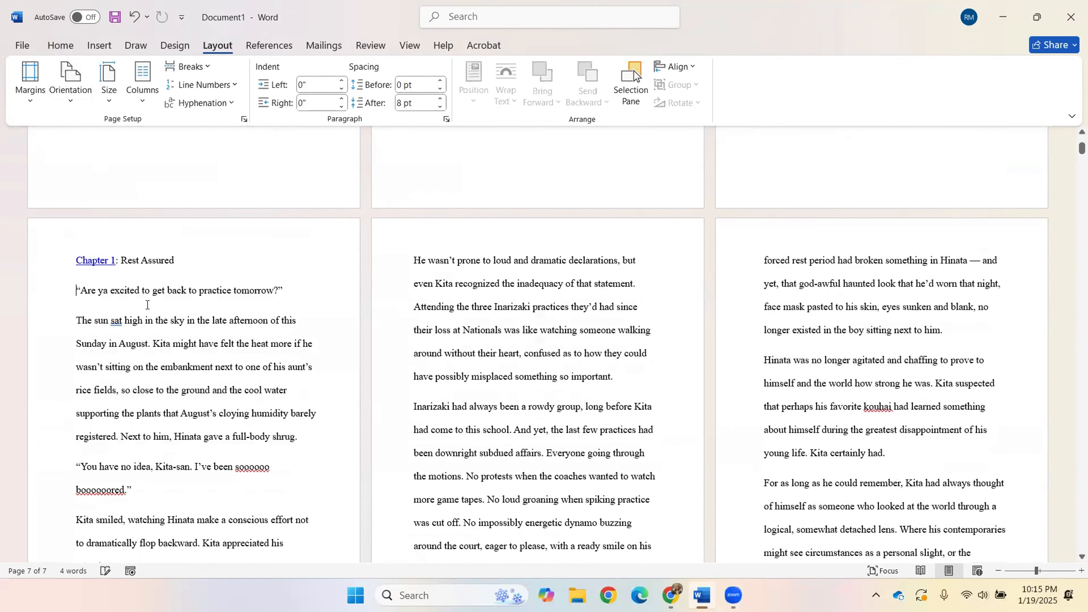
Give the paragraph beginning "The sun sat high in the sky" a first-line indent of 0.2".
click(61, 45)
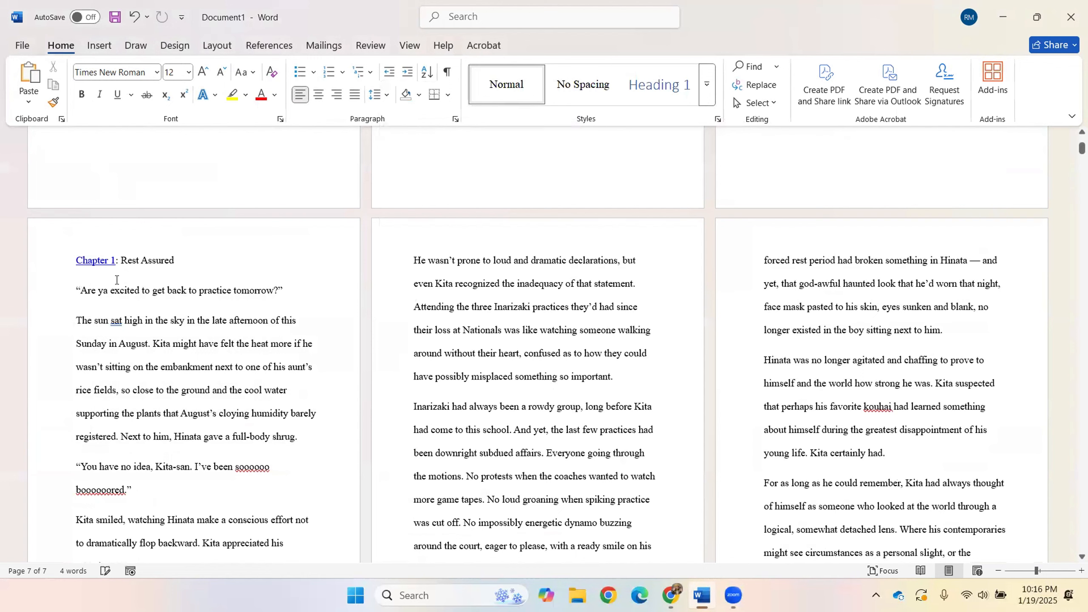
drag(76, 290, 116, 386)
click(98, 367)
drag(292, 438, 76, 321)
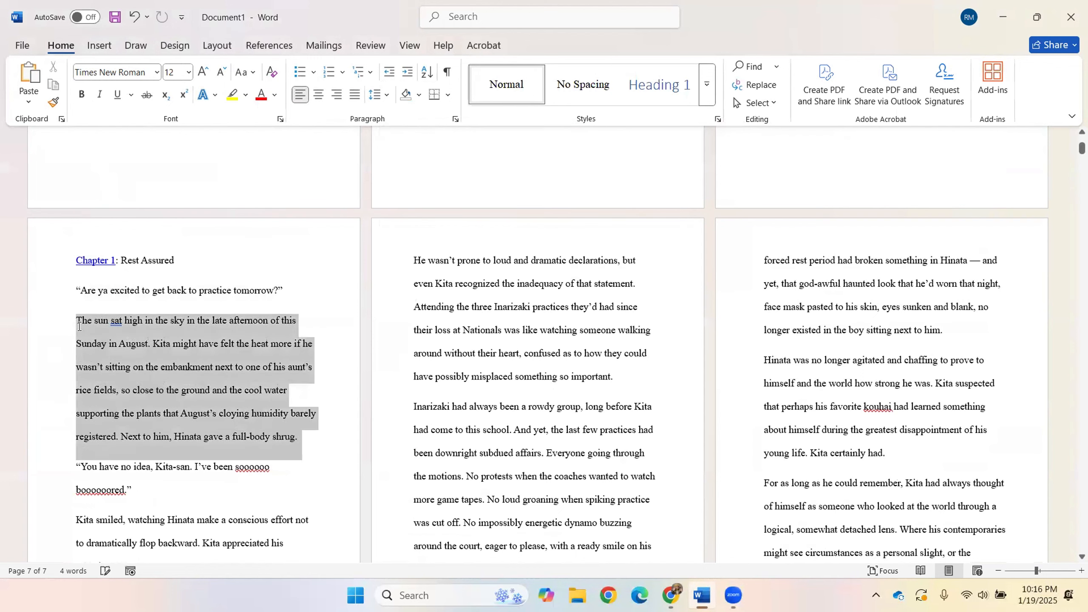
click(455, 119)
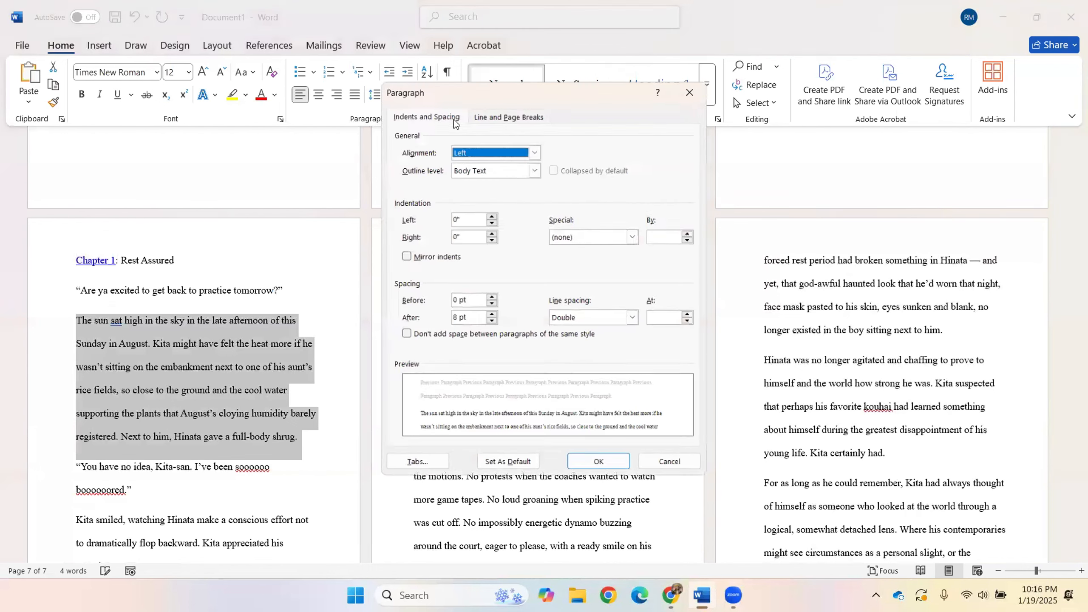
click(634, 236)
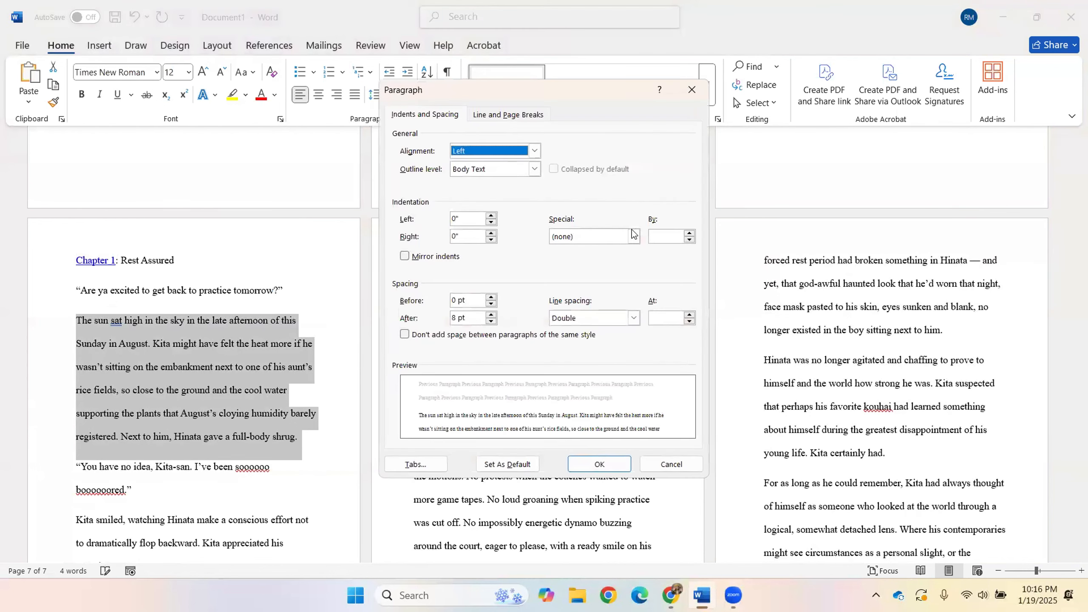
click(622, 259)
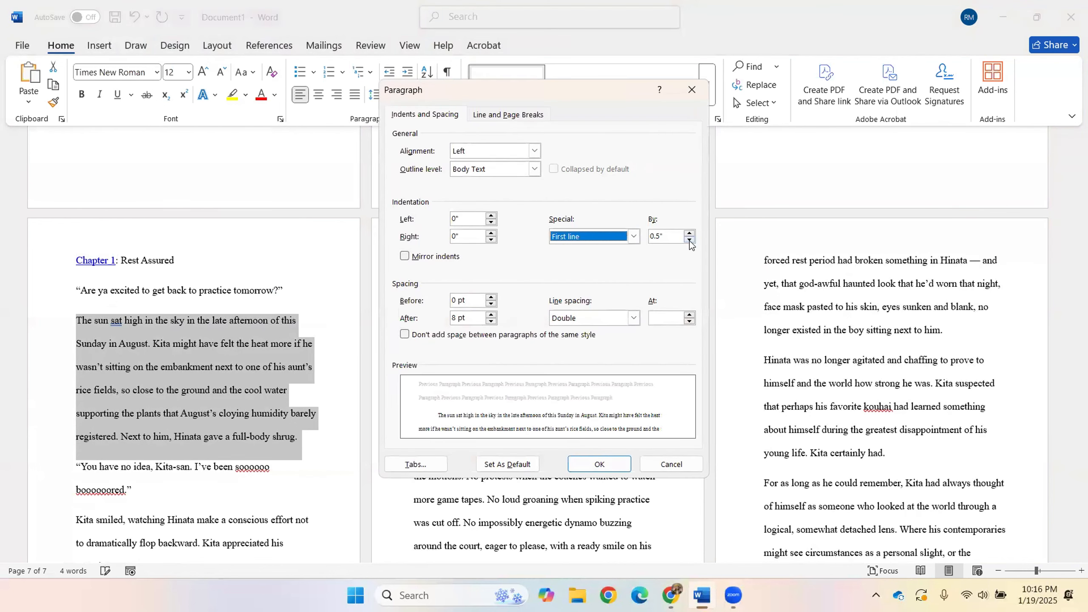
click(690, 241)
click(689, 240)
click(689, 241)
Set the selected paragraph's line spacing to exactly 18 pt.
click(634, 318)
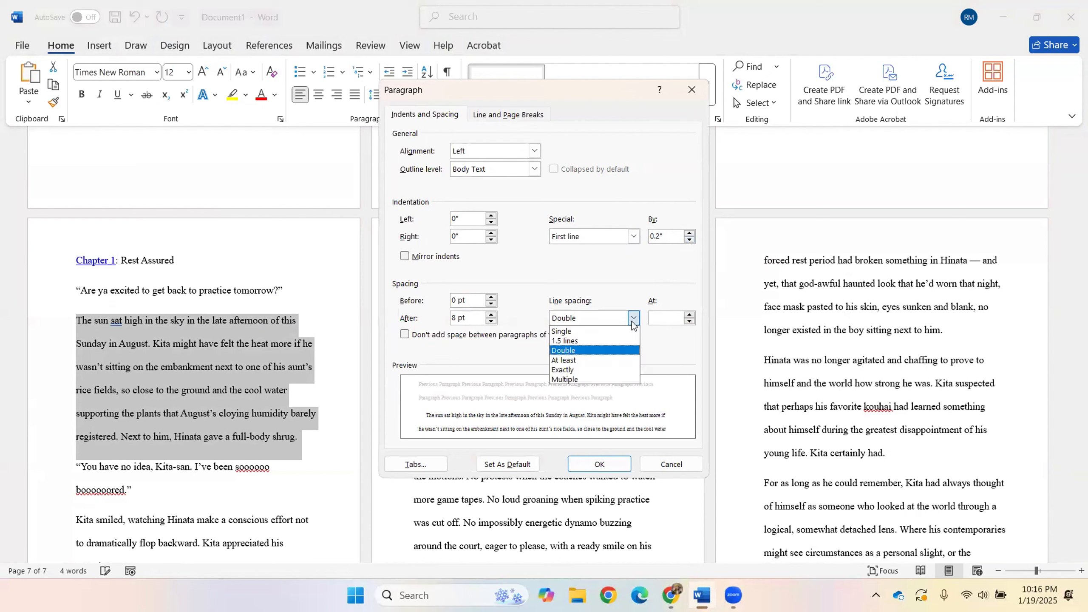
click(596, 370)
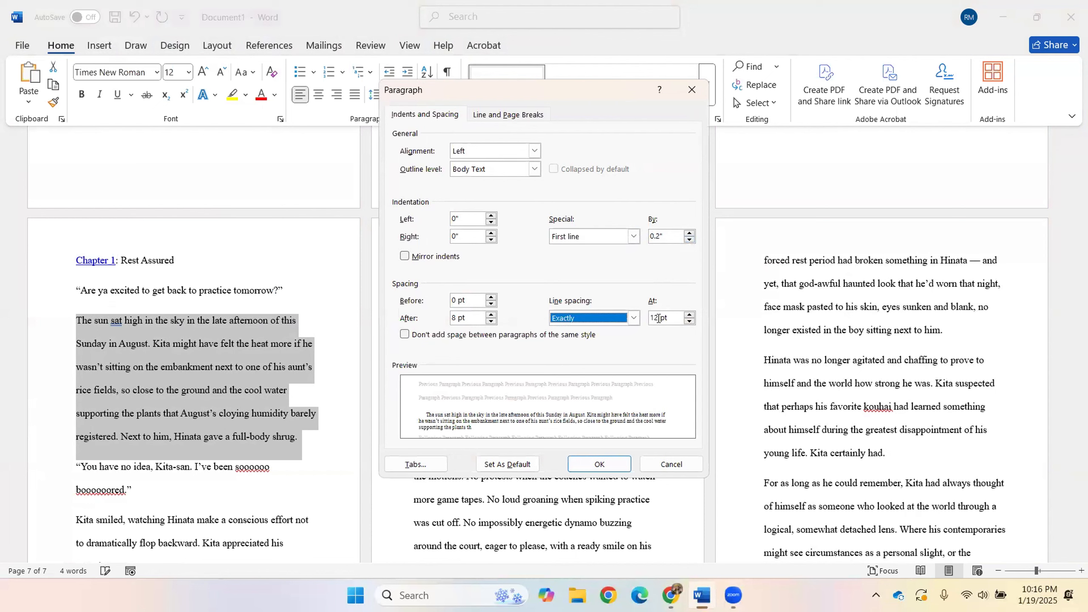
click(658, 318)
key(BackSpace)
text(8)
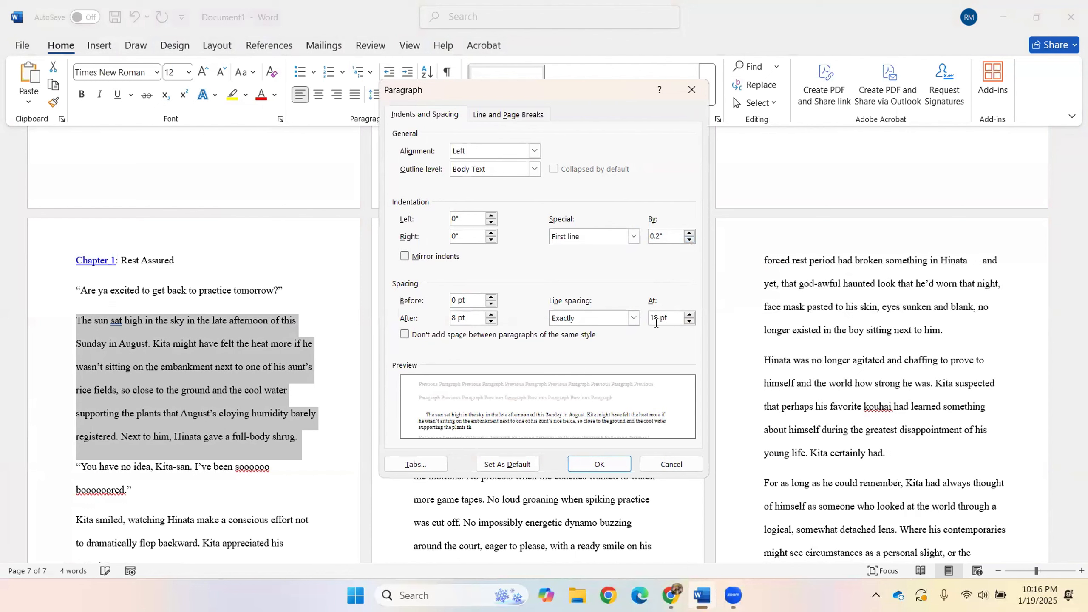
Set the paragraph's spacing after to 0 pt and enable no added space between paragraphs of the same style.
click(491, 322)
click(491, 322)
click(405, 335)
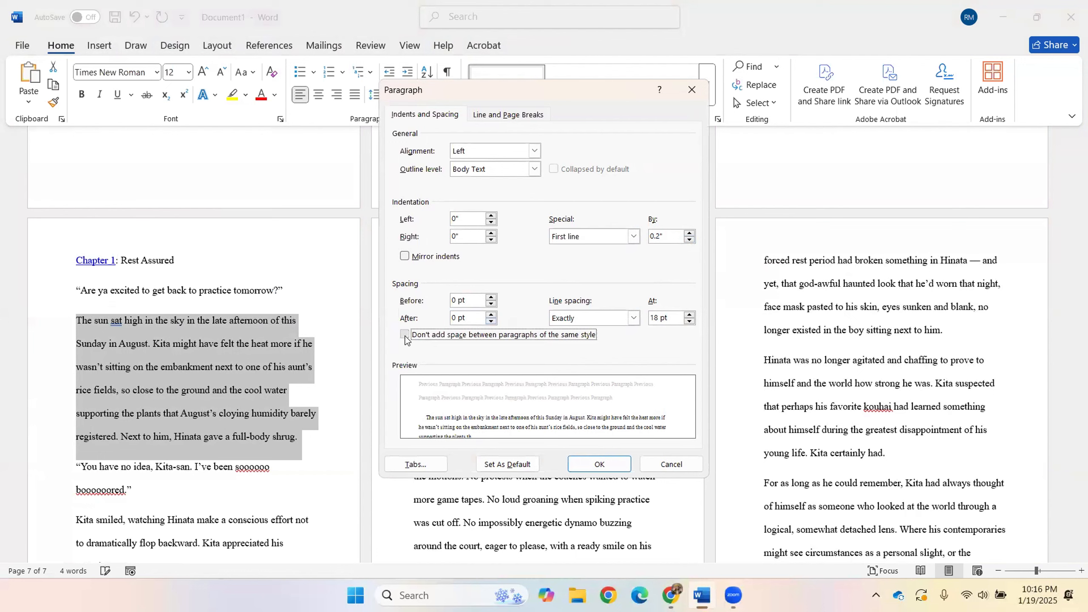
Check the paragraph's pagination options and set its alignment to Justified.
click(497, 116)
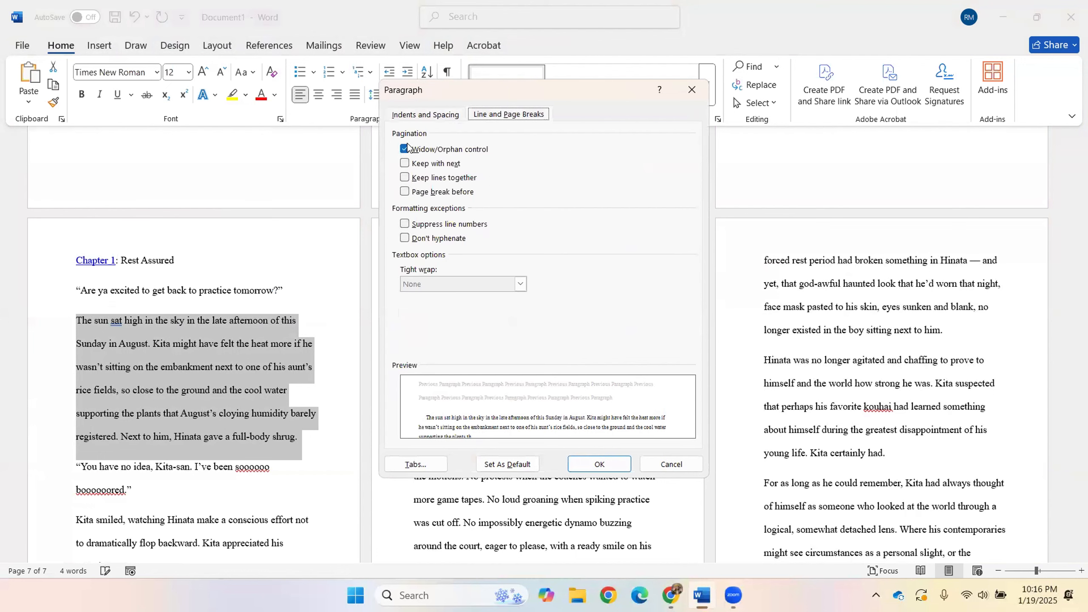
click(424, 115)
click(535, 151)
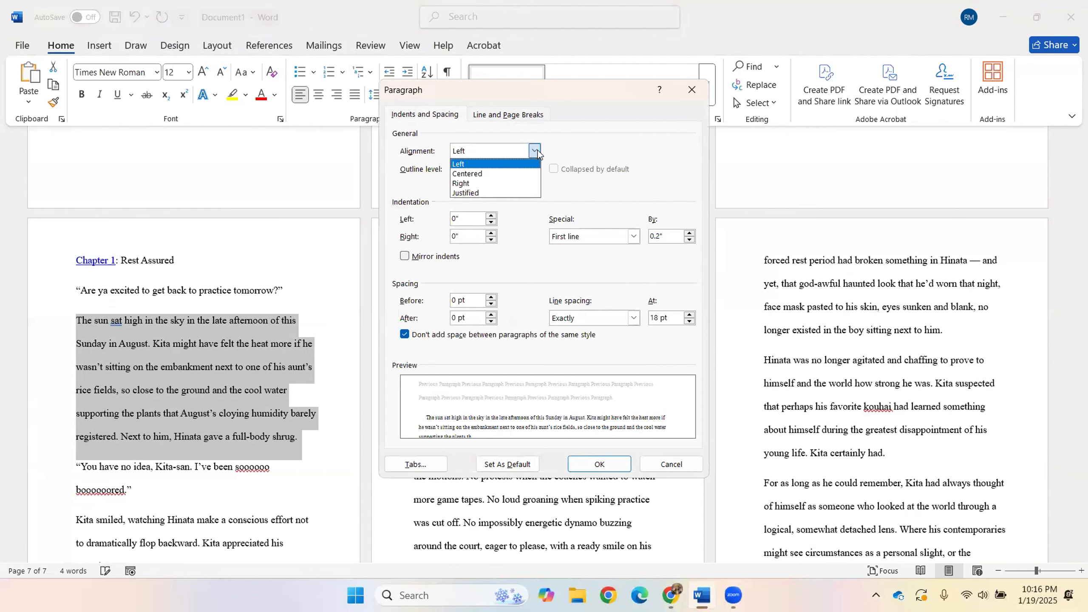
click(509, 193)
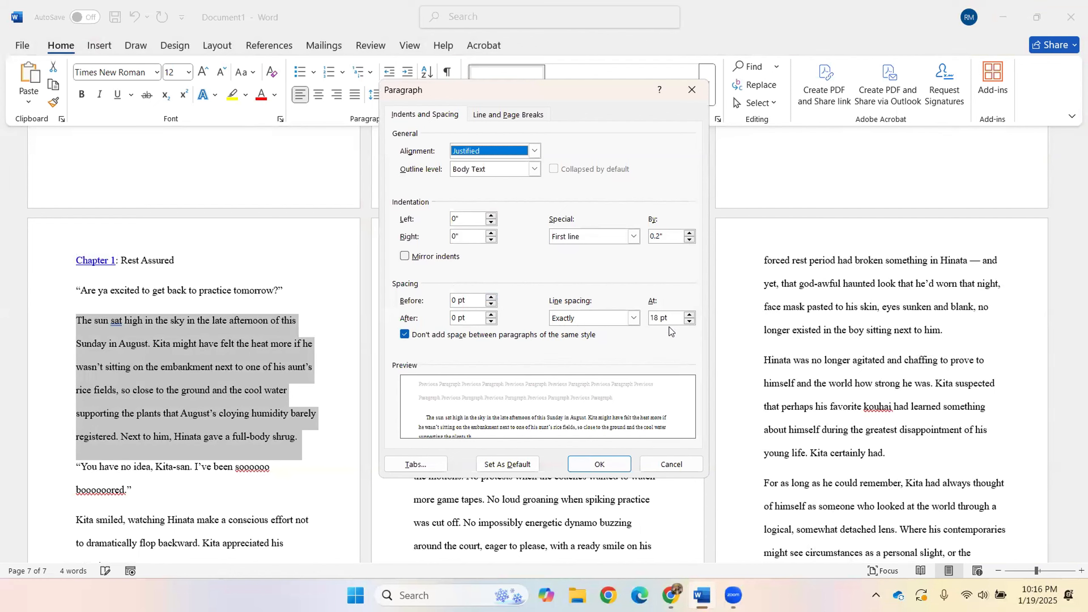
Apply the paragraph settings and update the Normal style to match the selected paragraph.
click(502, 118)
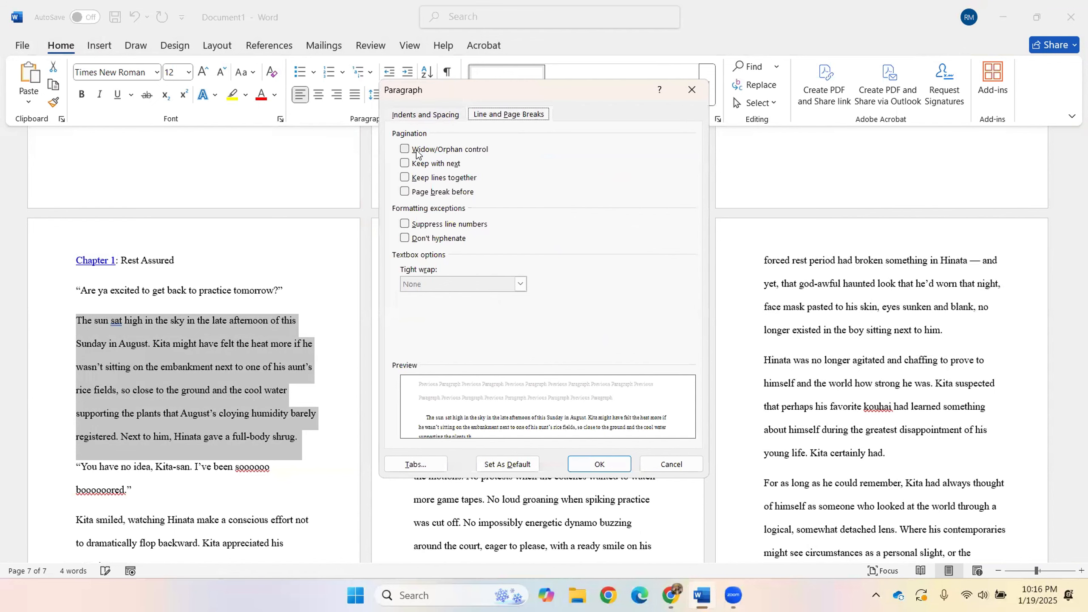
click(431, 115)
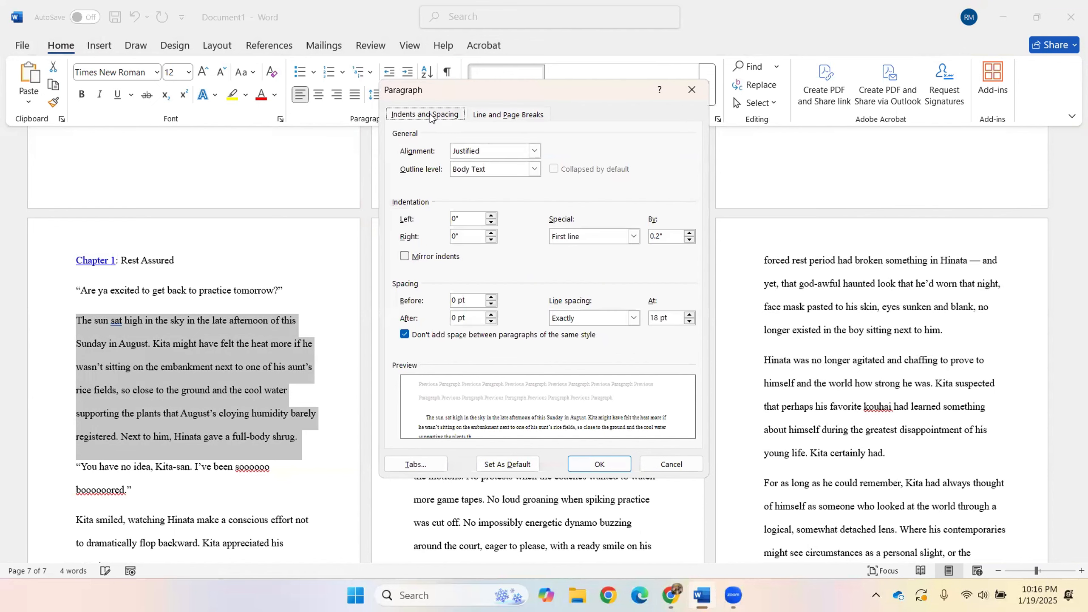
click(599, 464)
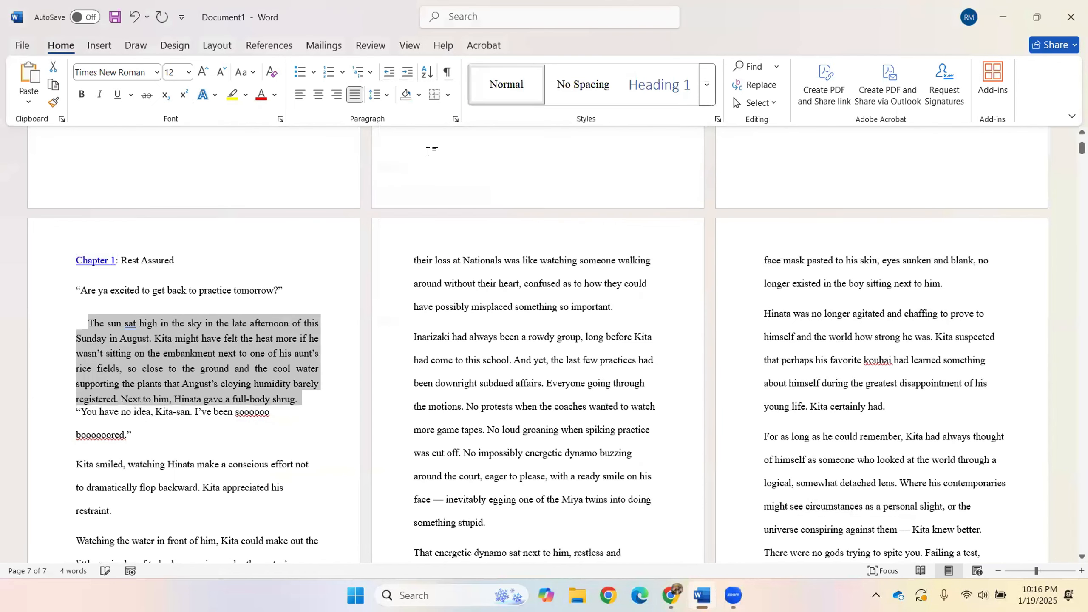
right_click(499, 101)
click(544, 110)
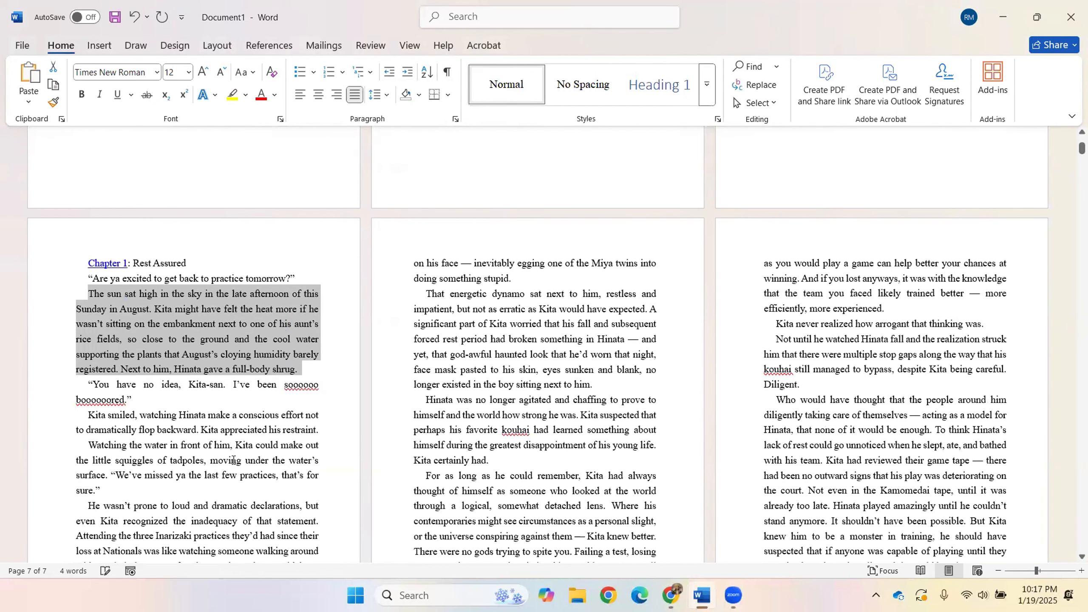
click(237, 306)
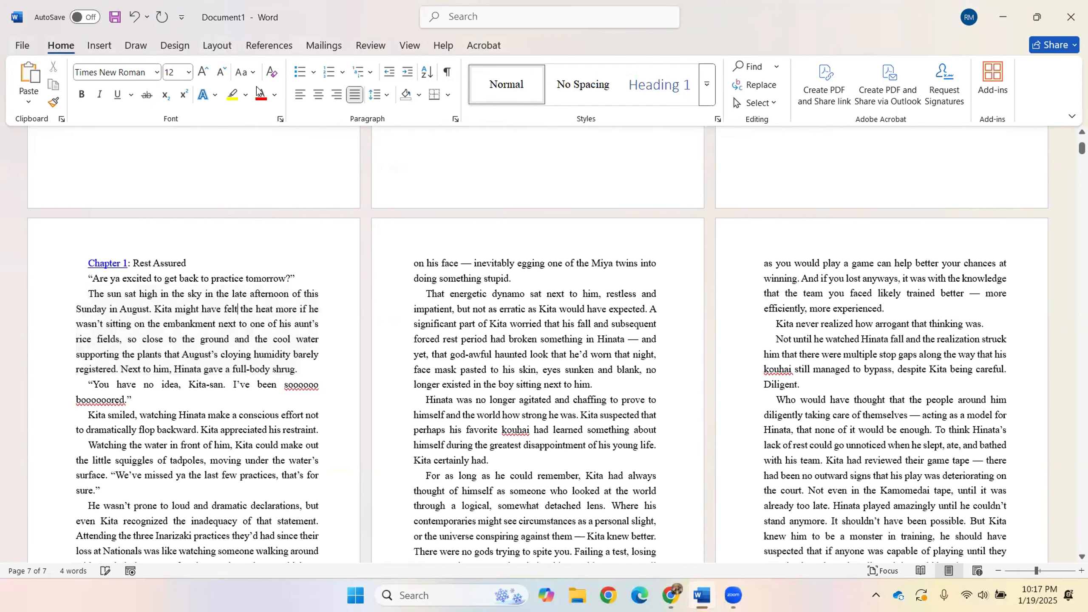
Turn on automatic hyphenation for the document.
click(217, 45)
click(210, 107)
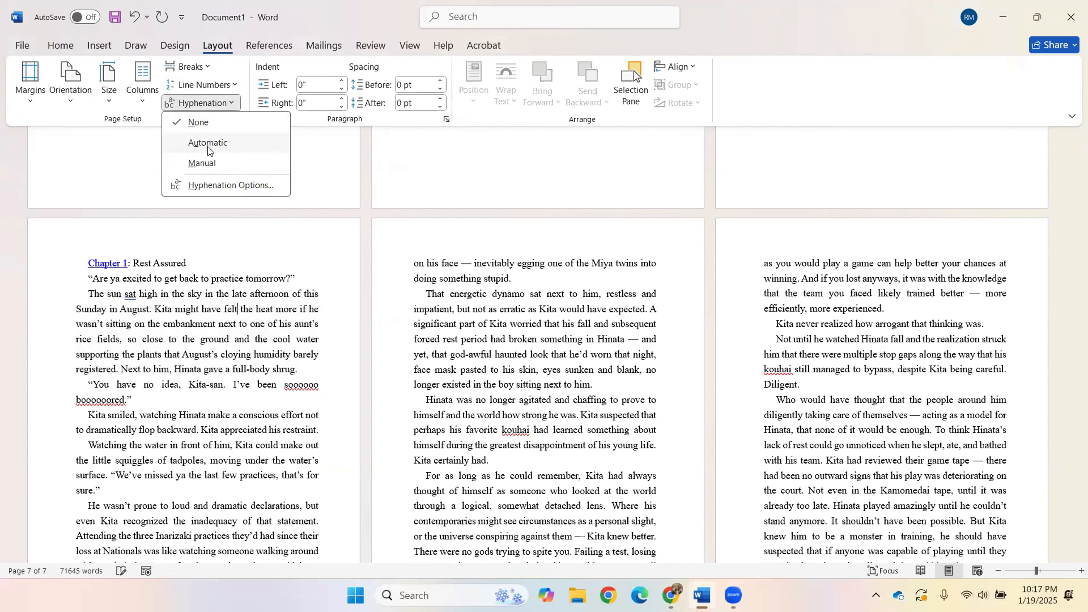
click(208, 144)
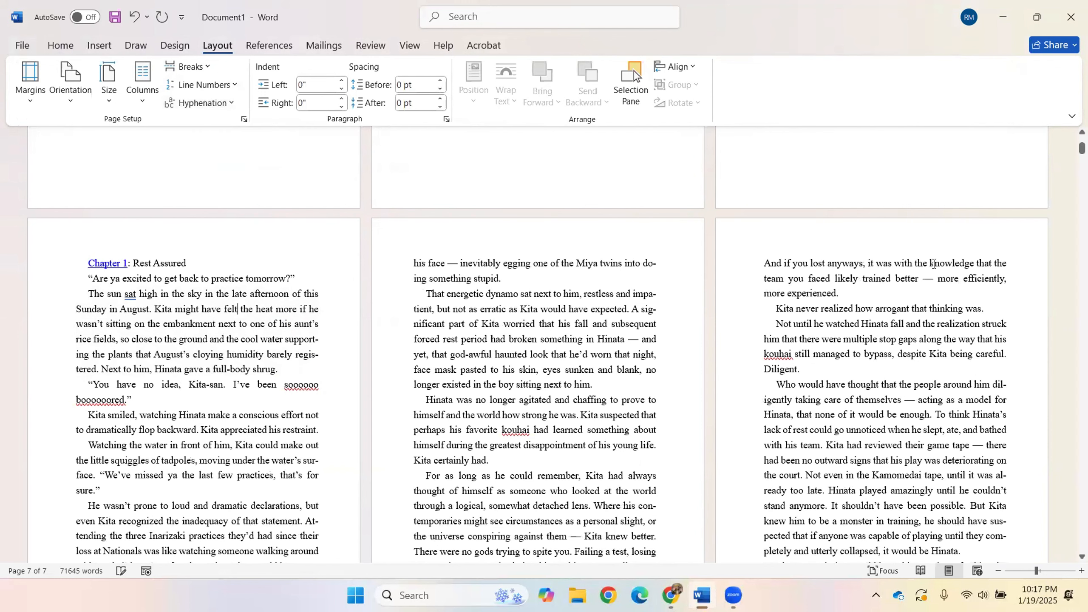
Start a new style named aa from the "Chapter 1: Rest Assured" line and open its full formatting options.
click(60, 46)
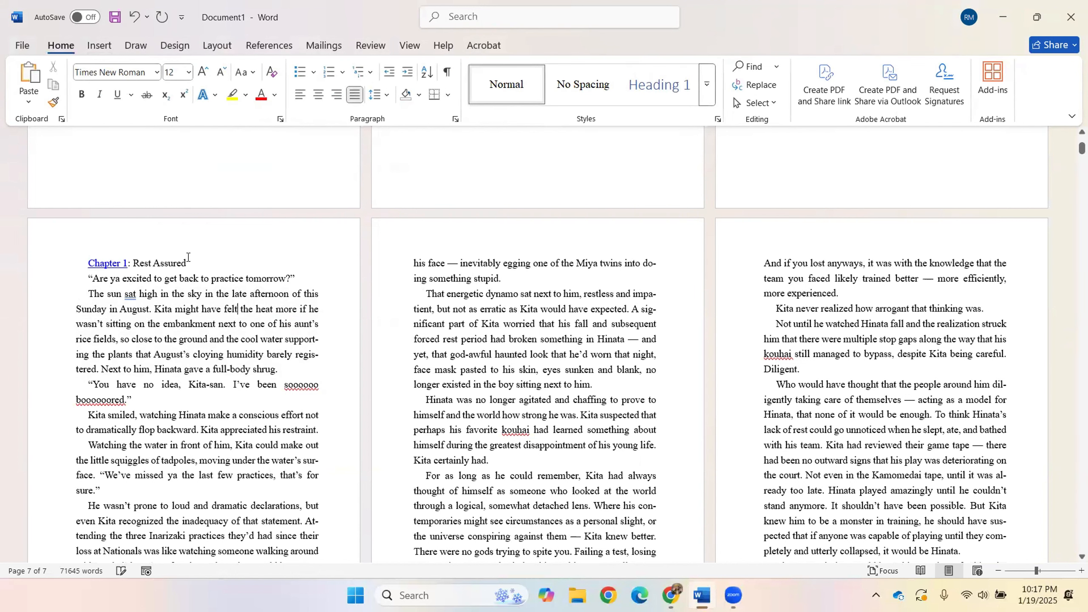
drag(188, 257, 88, 263)
click(372, 240)
click(707, 90)
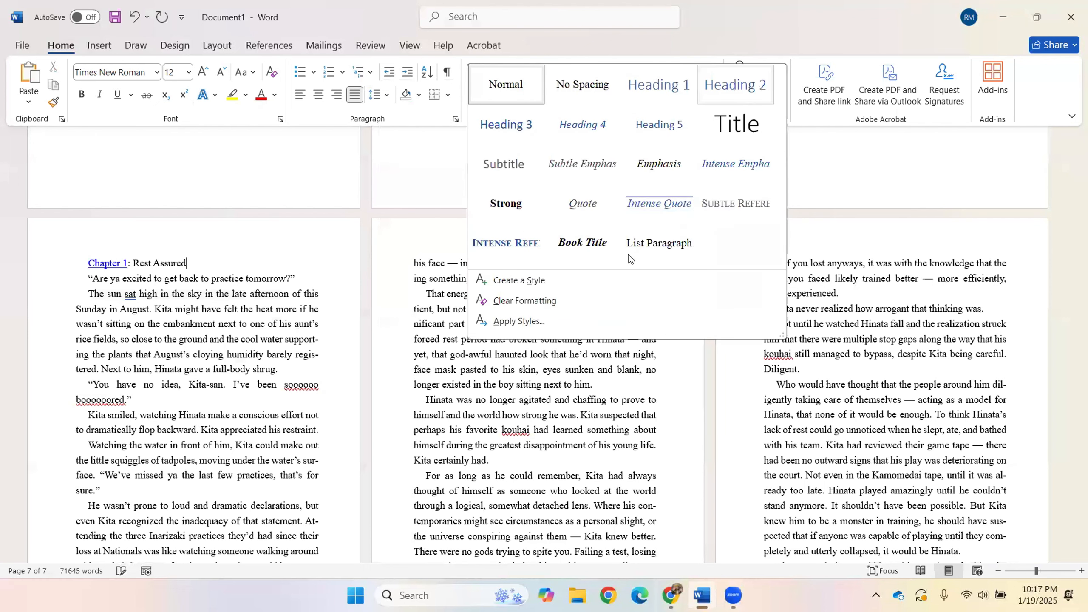
click(584, 280)
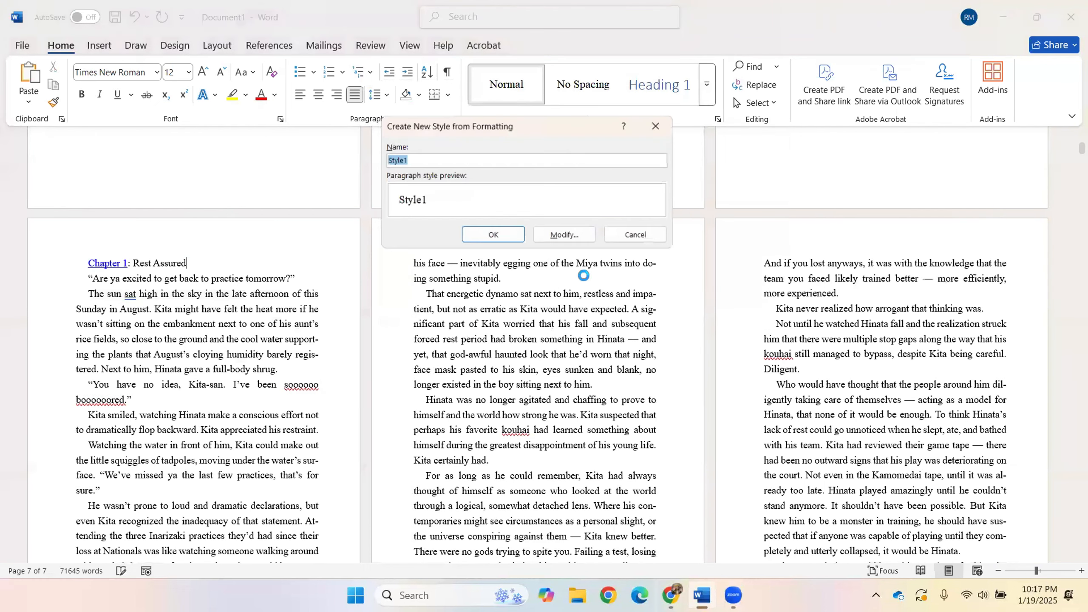
text(aa)
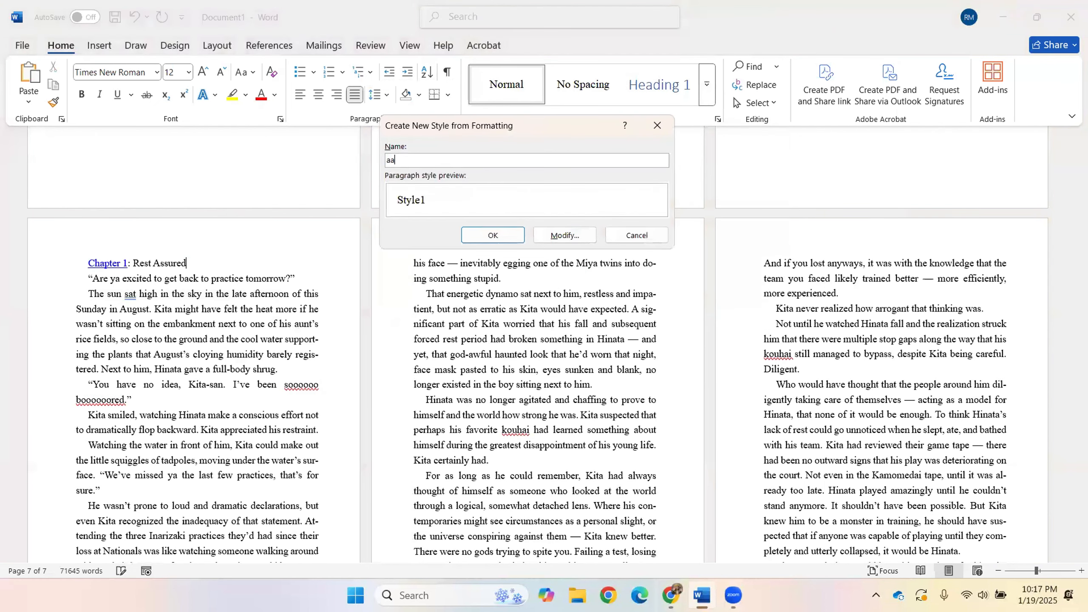
click(552, 237)
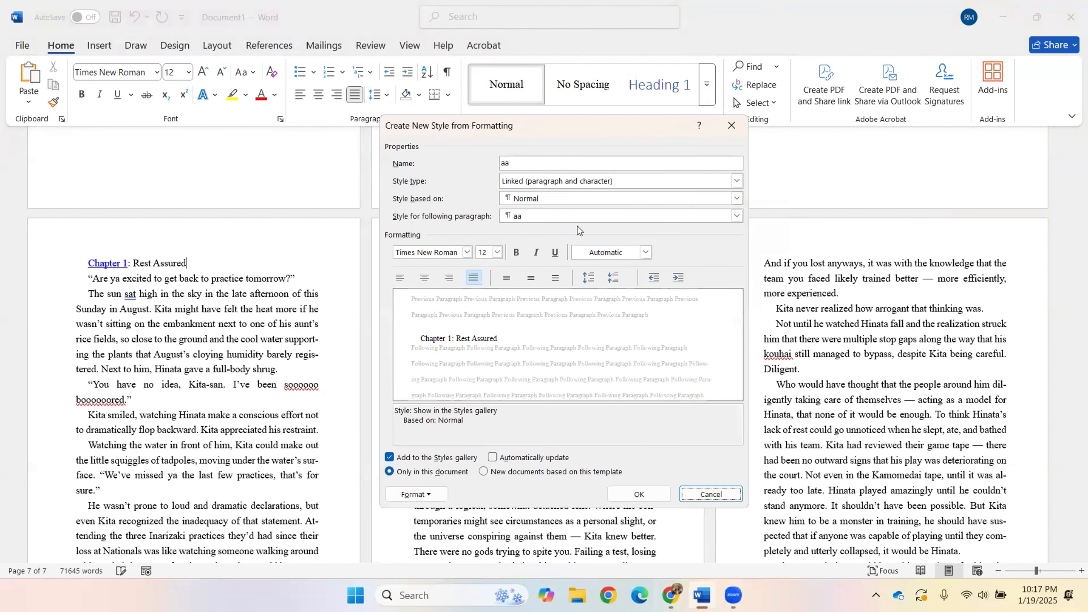
Base the aa style on Heading 1, keeping its type as Linked (paragraph and character).
click(646, 181)
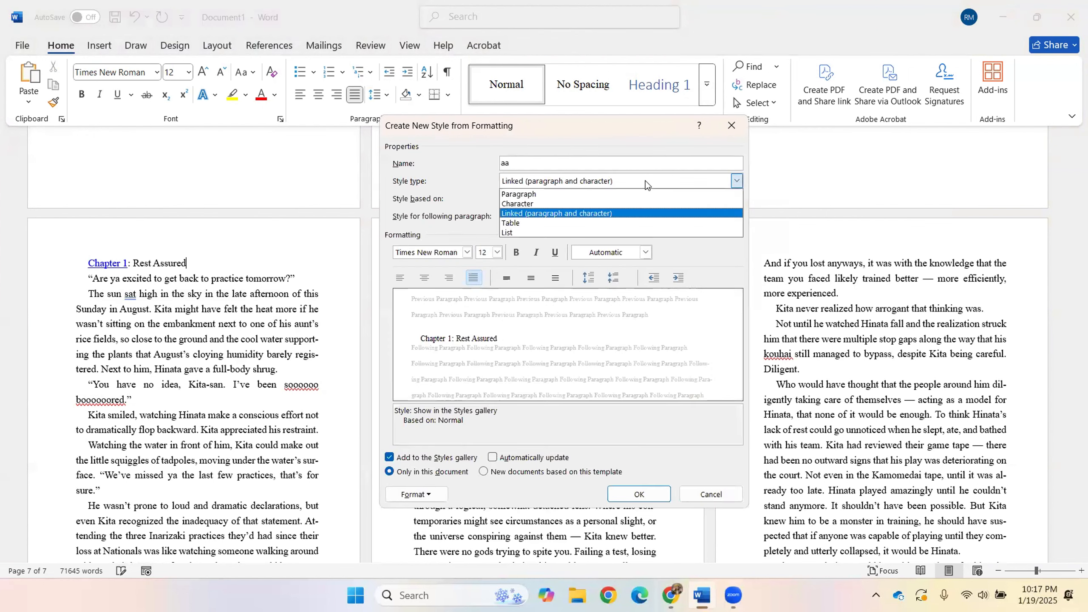
click(506, 187)
click(521, 198)
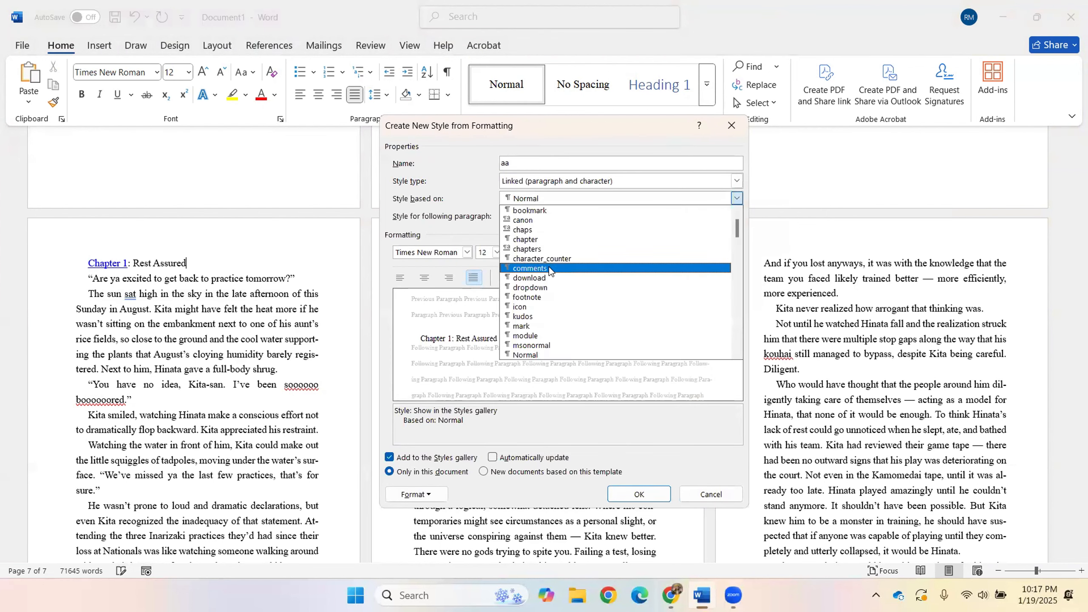
scroll(549, 267, down, 2)
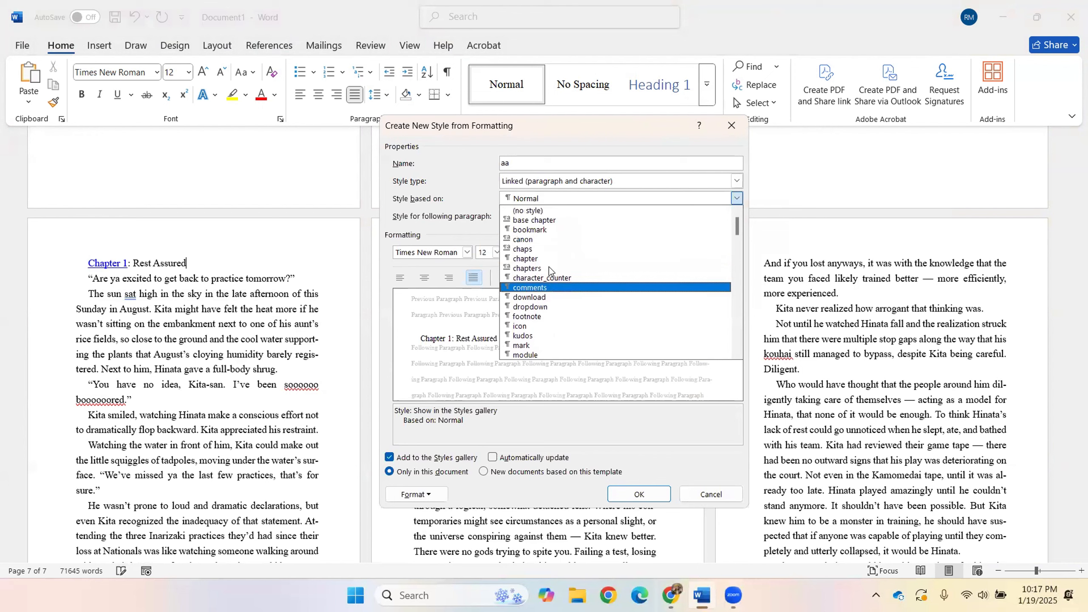
scroll(549, 276, down, 3)
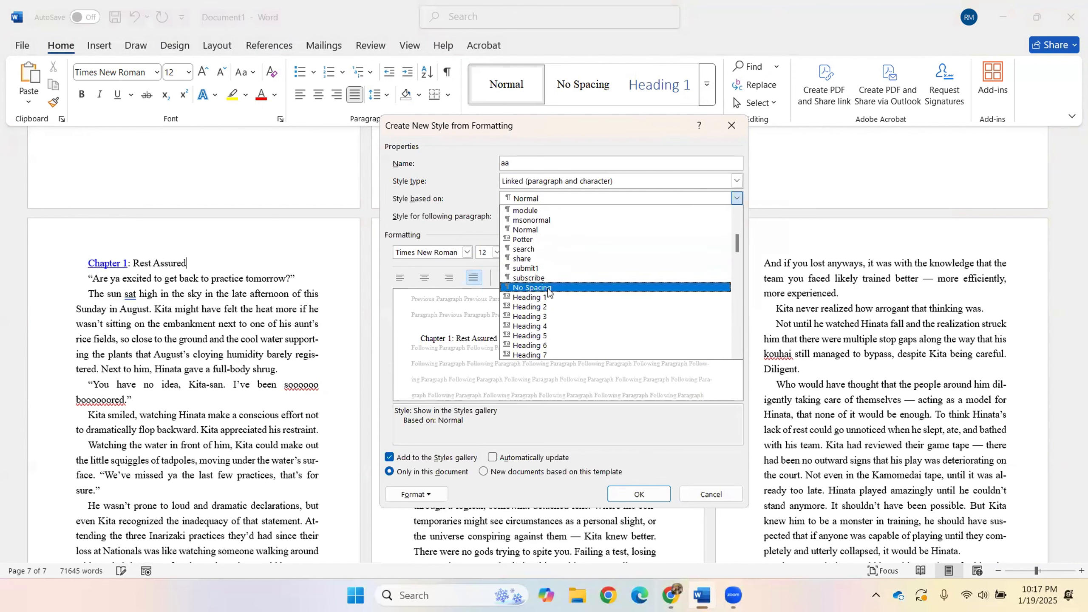
click(548, 297)
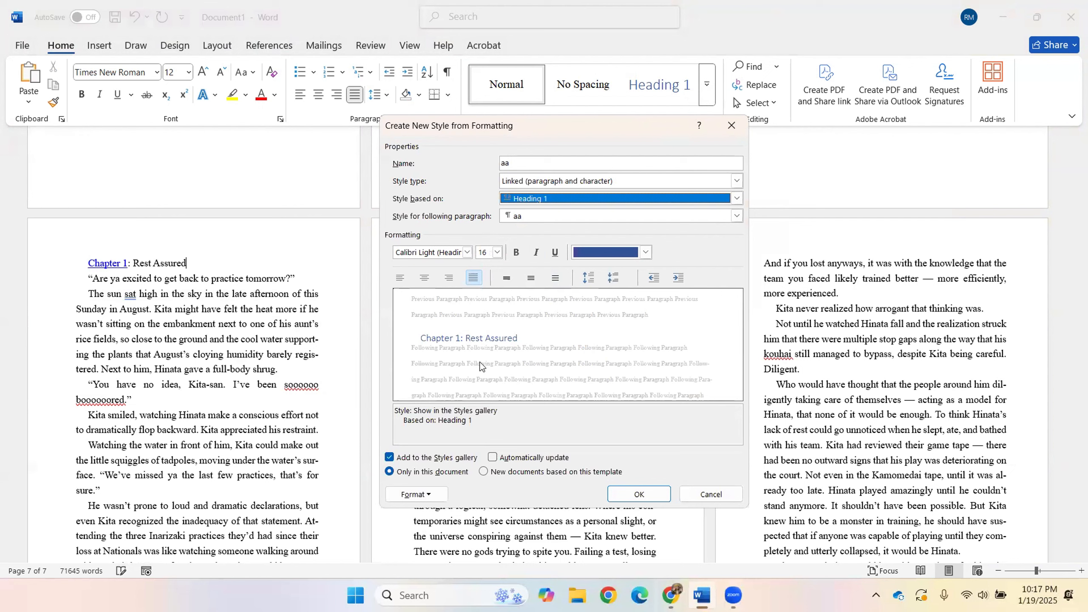
Set the aa style's font to Times New Roman, 20 pt, in black.
click(468, 252)
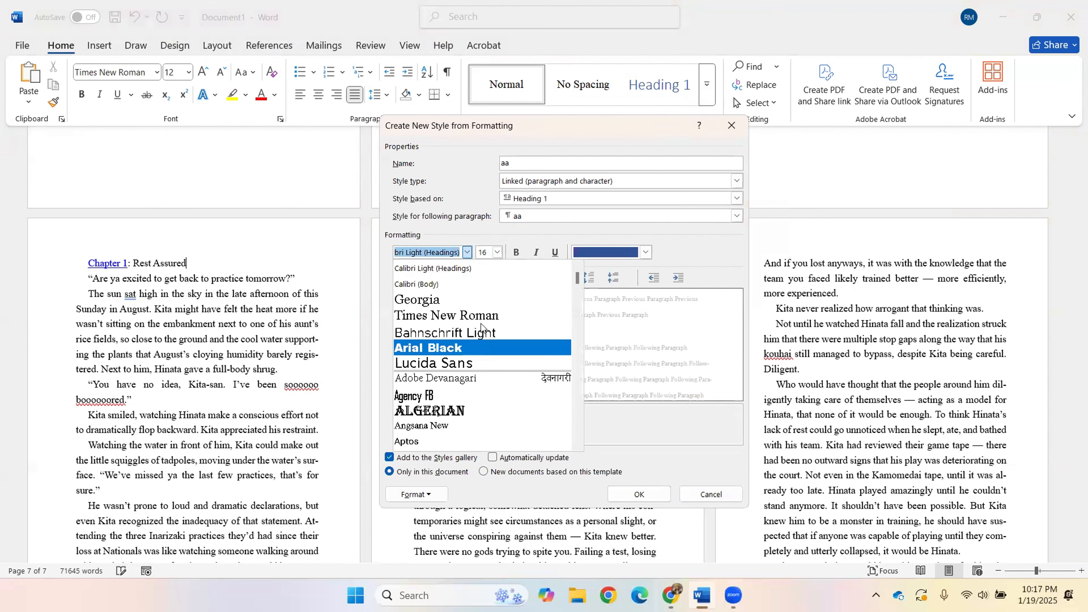
click(467, 315)
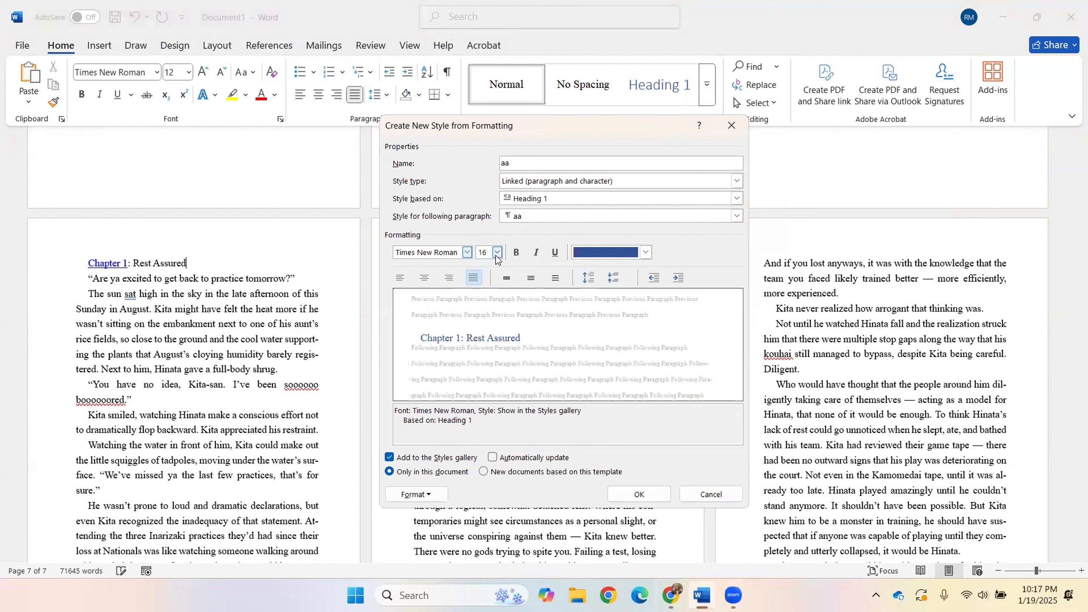
click(497, 253)
click(482, 342)
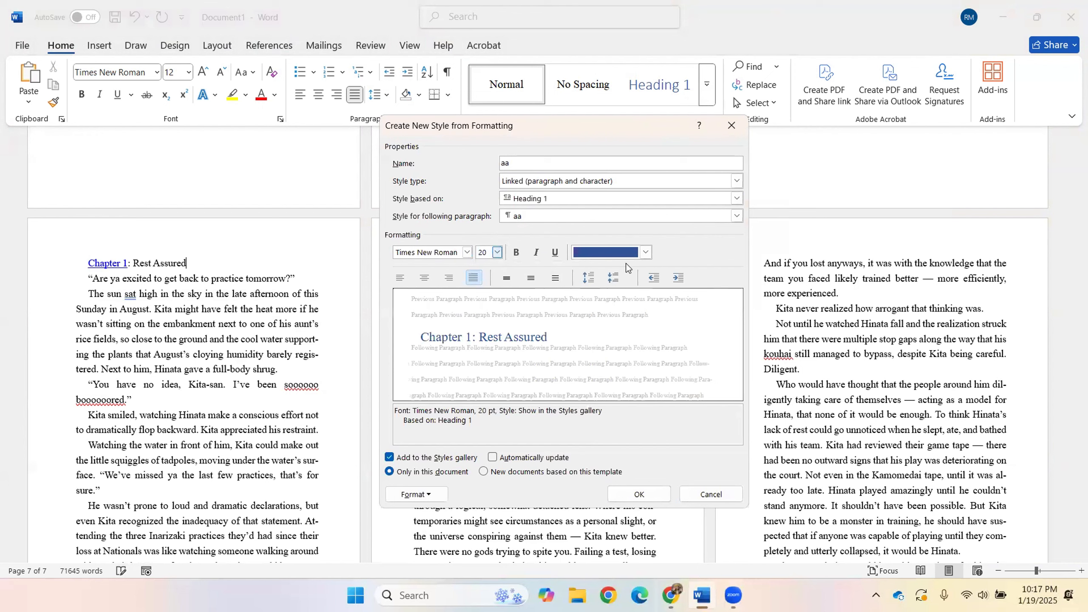
click(647, 253)
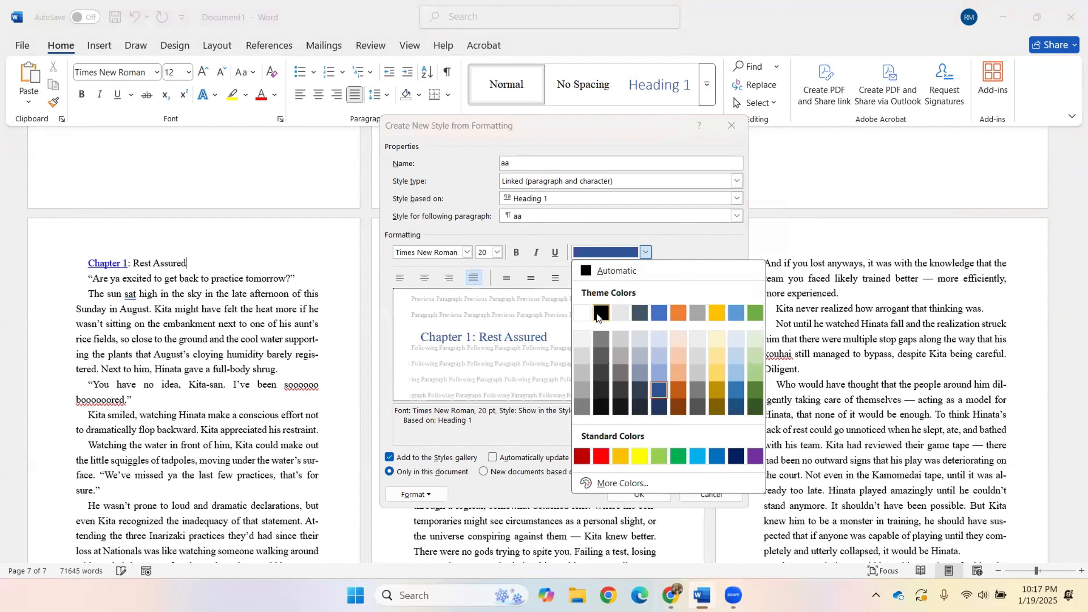
click(612, 314)
Give the aa style no special indent and double line spacing, and allow space between paragraphs of the same style.
click(413, 495)
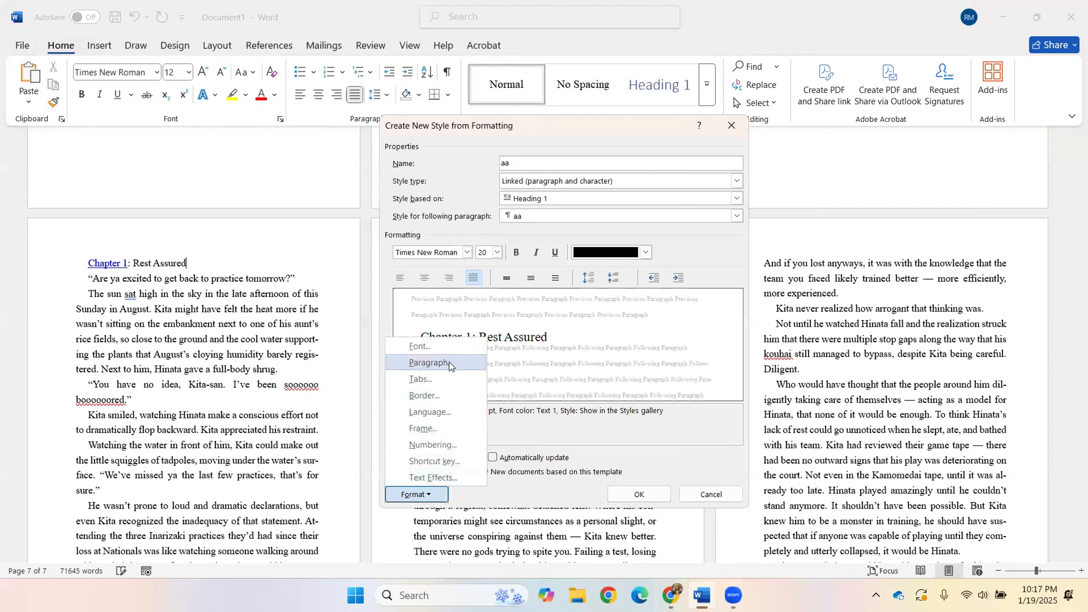
click(428, 363)
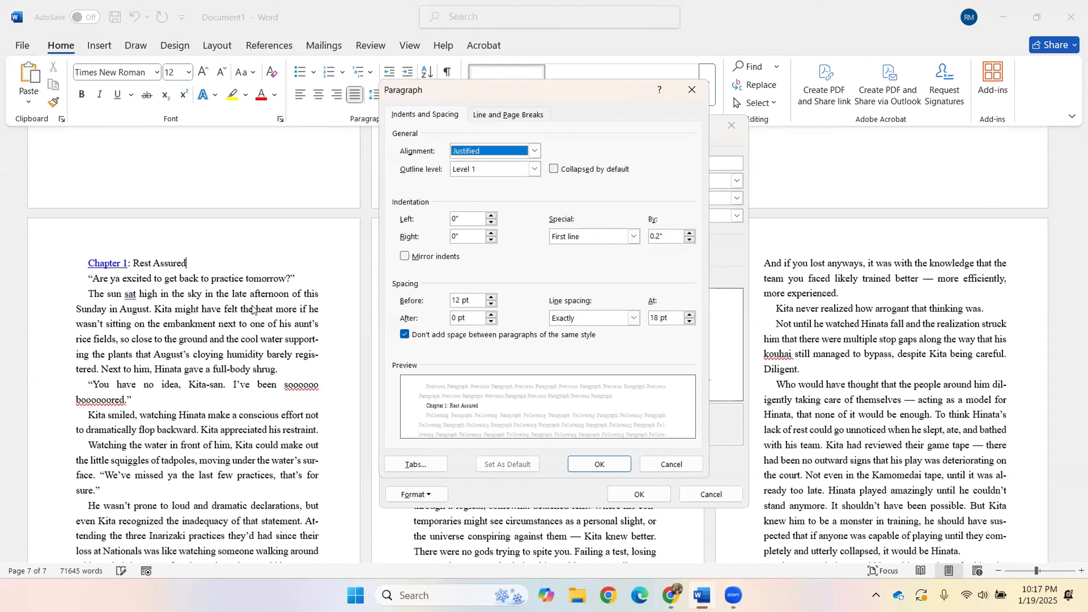
click(635, 238)
click(617, 249)
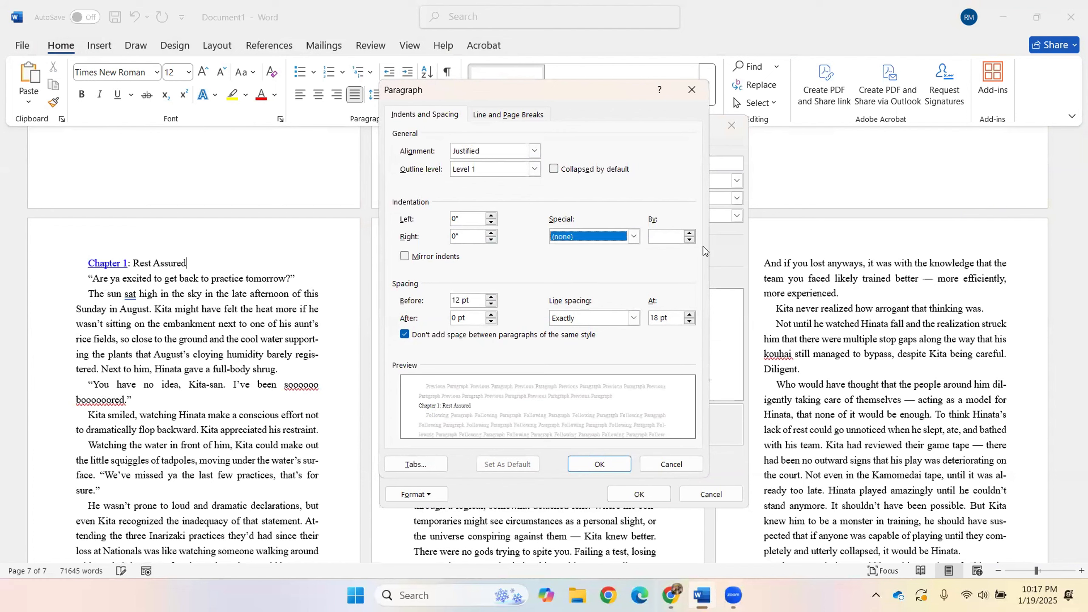
click(634, 317)
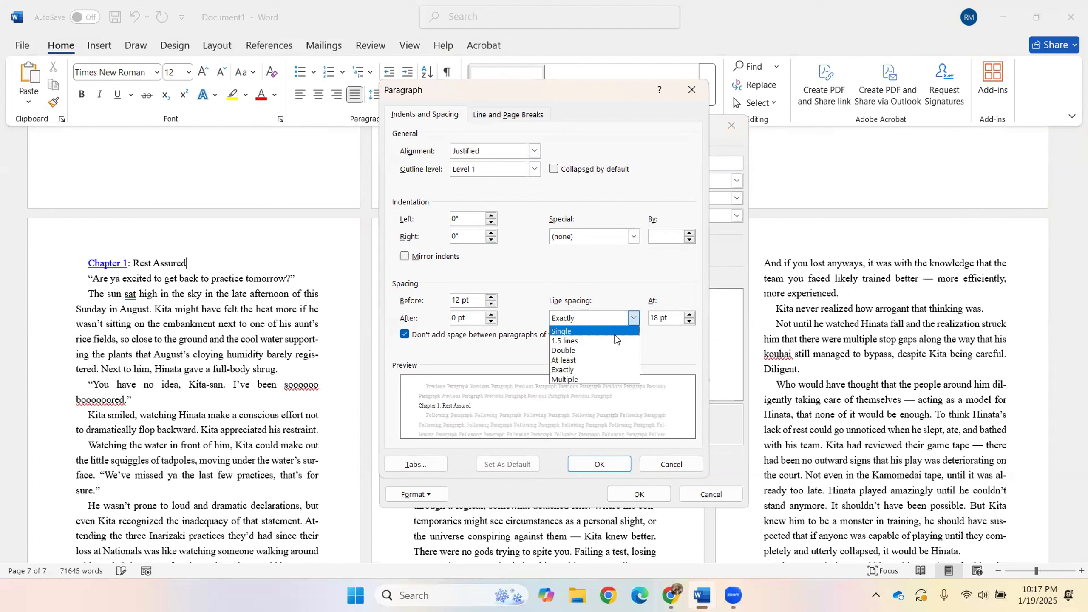
click(604, 354)
click(405, 335)
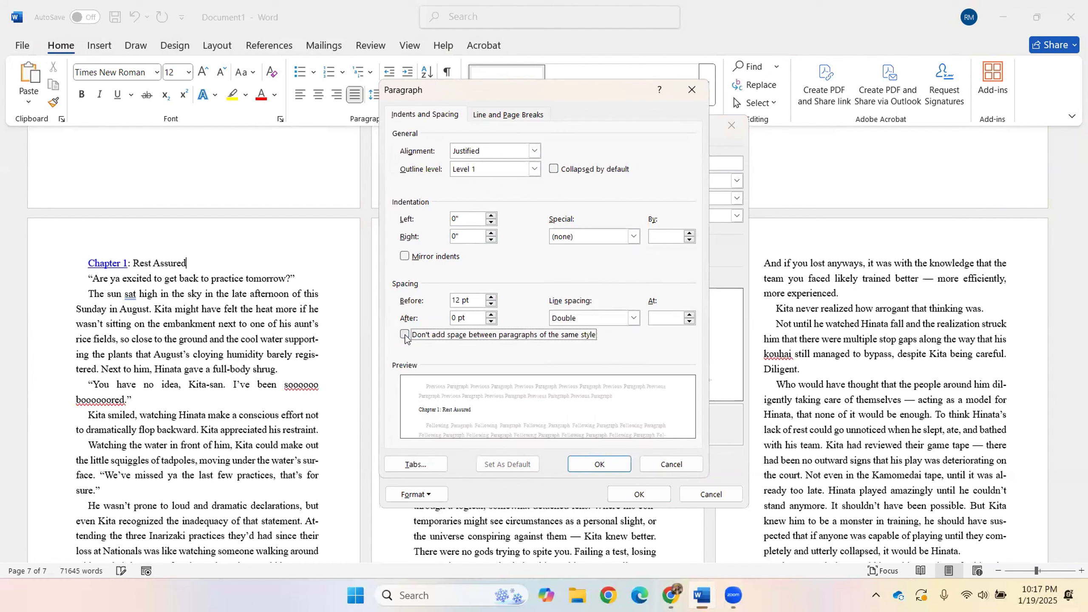
Set the aa style's paragraph spacing to 72 pt before and 66 pt after.
drag(461, 300, 430, 298)
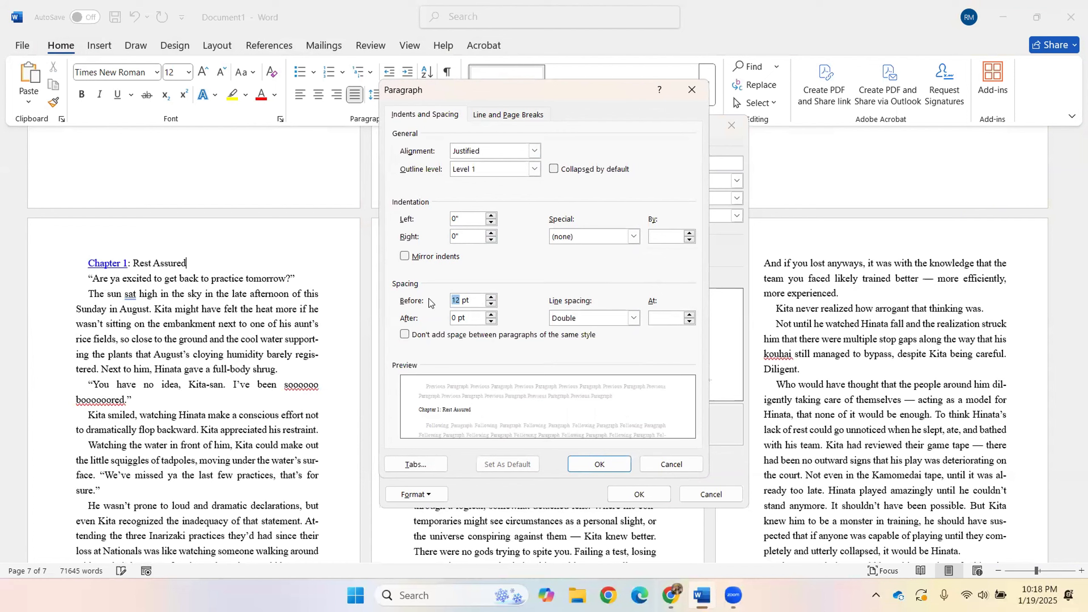
text(72)
click(458, 317)
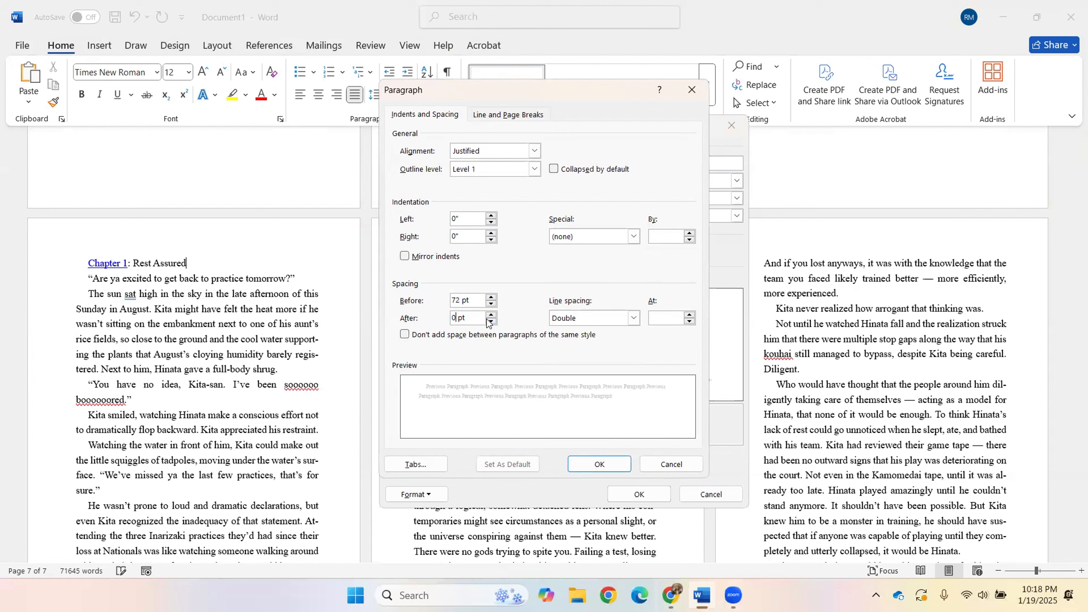
key(BackSpace)
text(66)
Set the aa style's alignment to Centered and check its pagination options before accepting the paragraph settings.
click(531, 151)
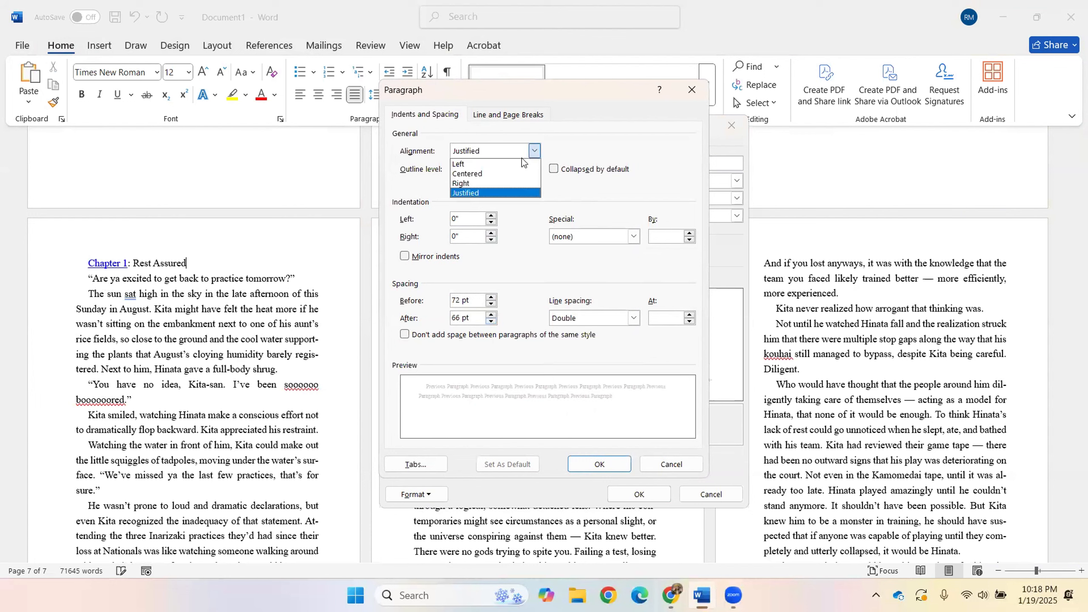
click(498, 173)
click(508, 115)
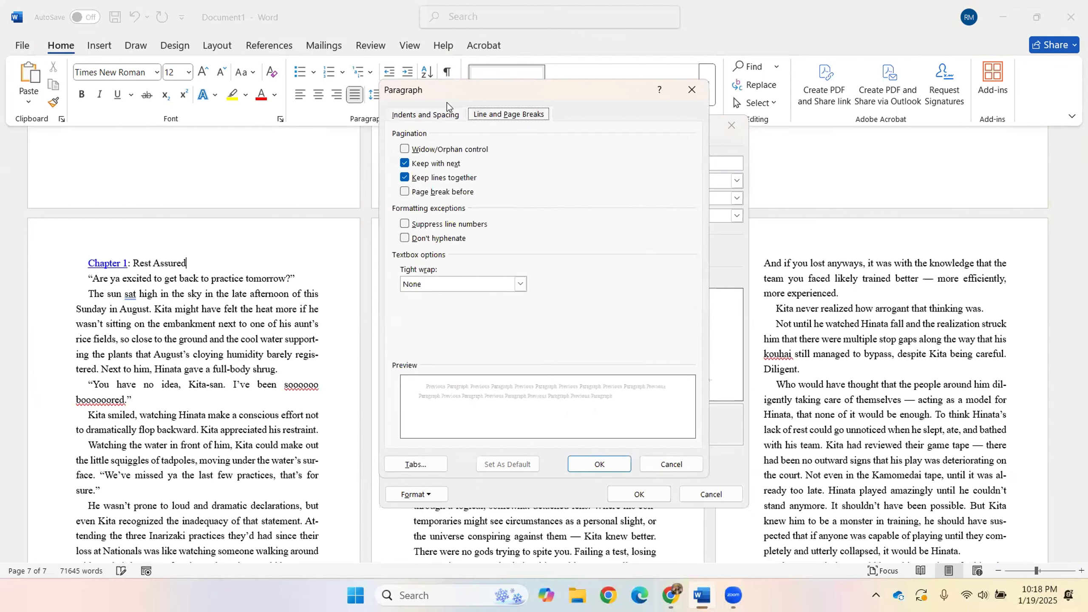
click(447, 115)
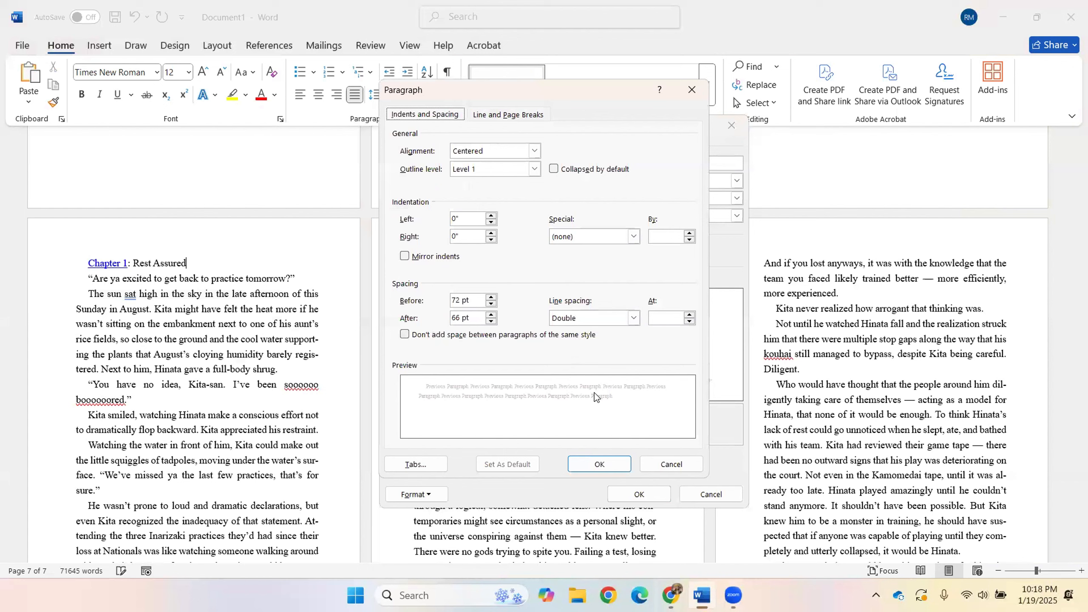
click(599, 463)
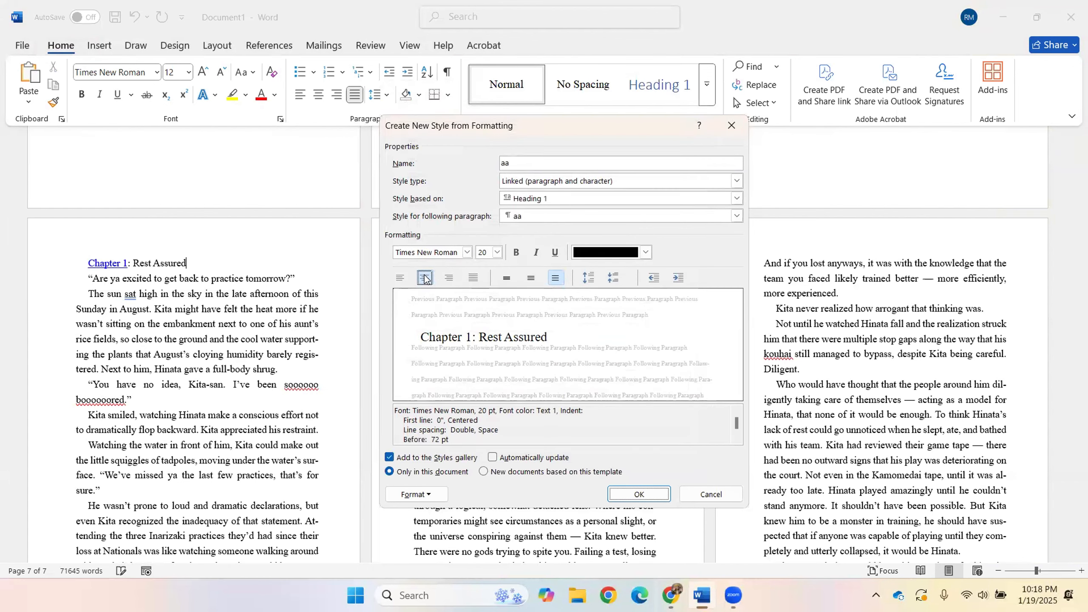
Make the aa style's font all caps, create the style, and remove the hyperlink from the Chapter 1 title.
click(416, 495)
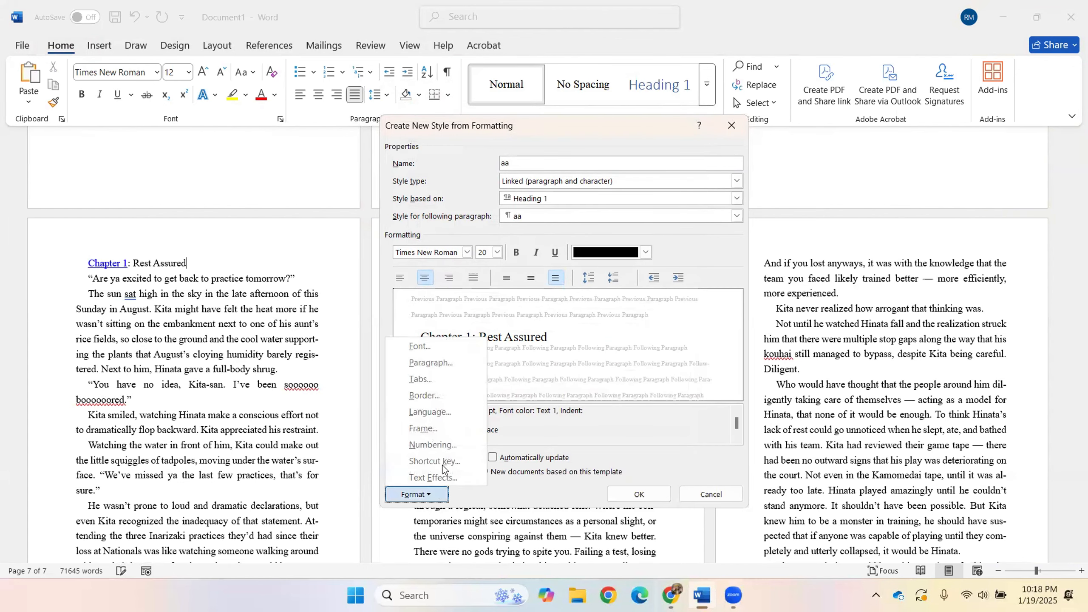
click(438, 349)
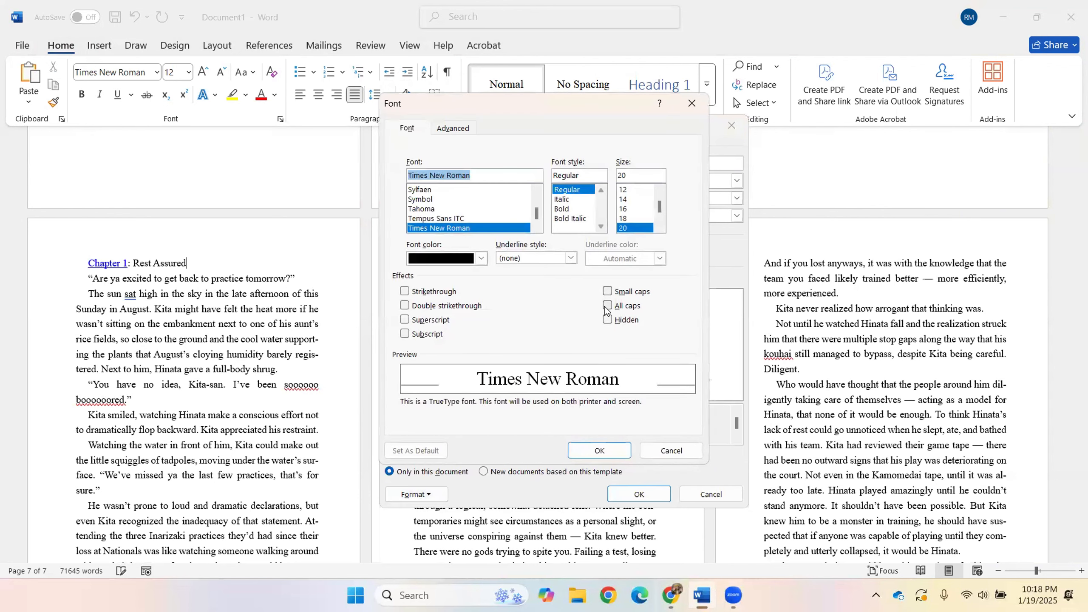
click(608, 306)
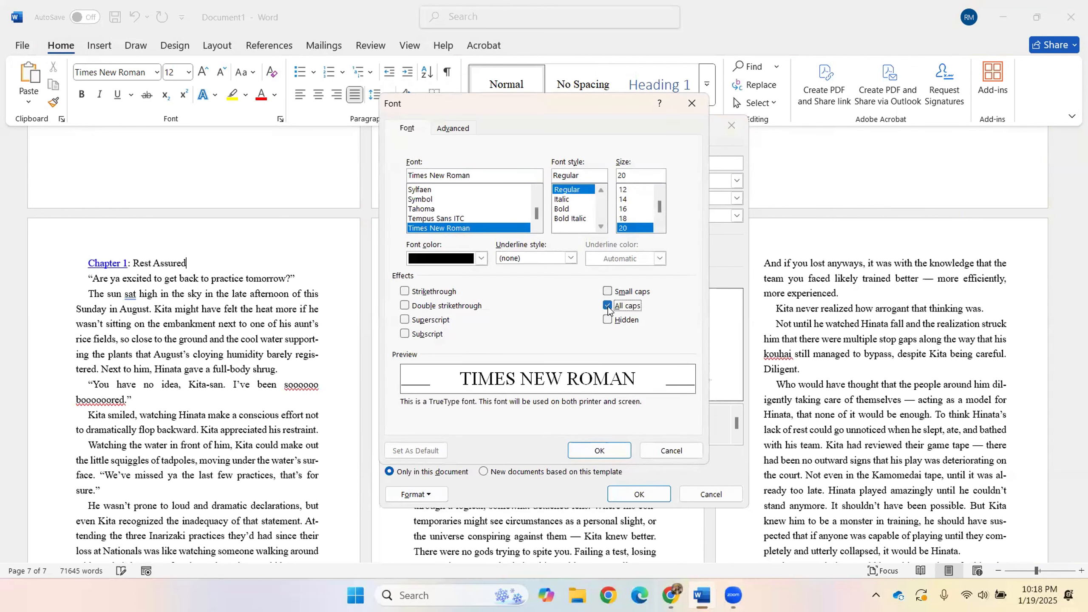
click(610, 449)
click(638, 494)
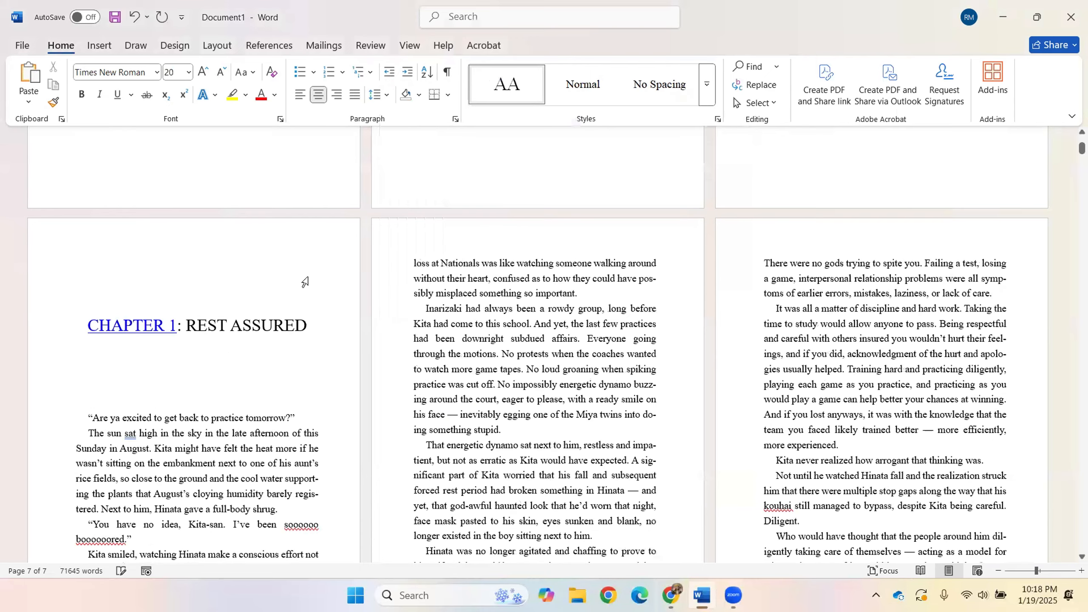
right_click(128, 325)
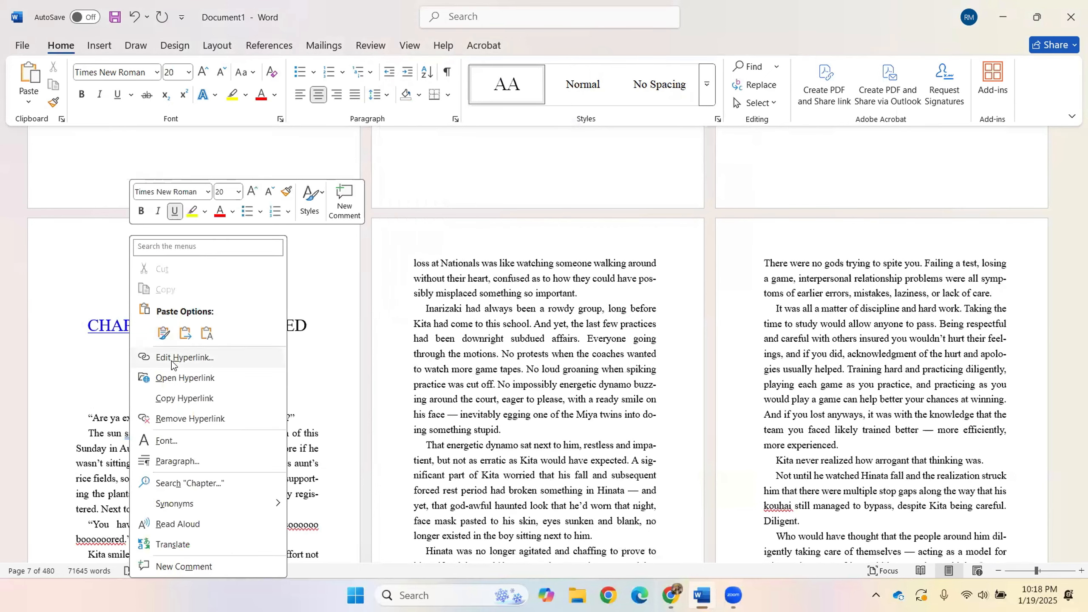
click(175, 419)
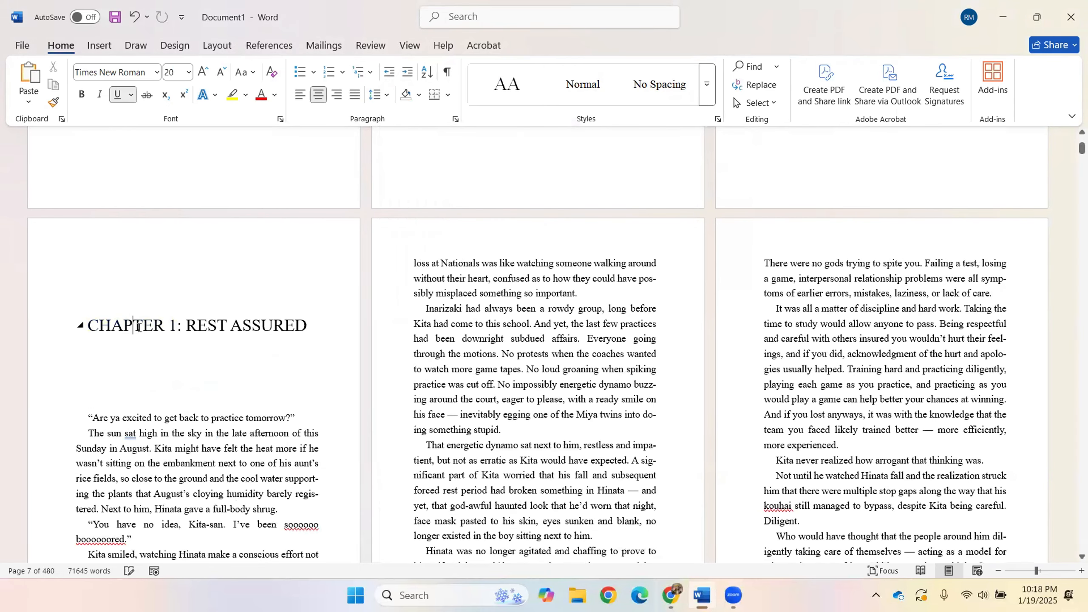
Search the document for "chapter" and go to the Chapter 2: Receive New Things result.
click(750, 66)
click(29, 200)
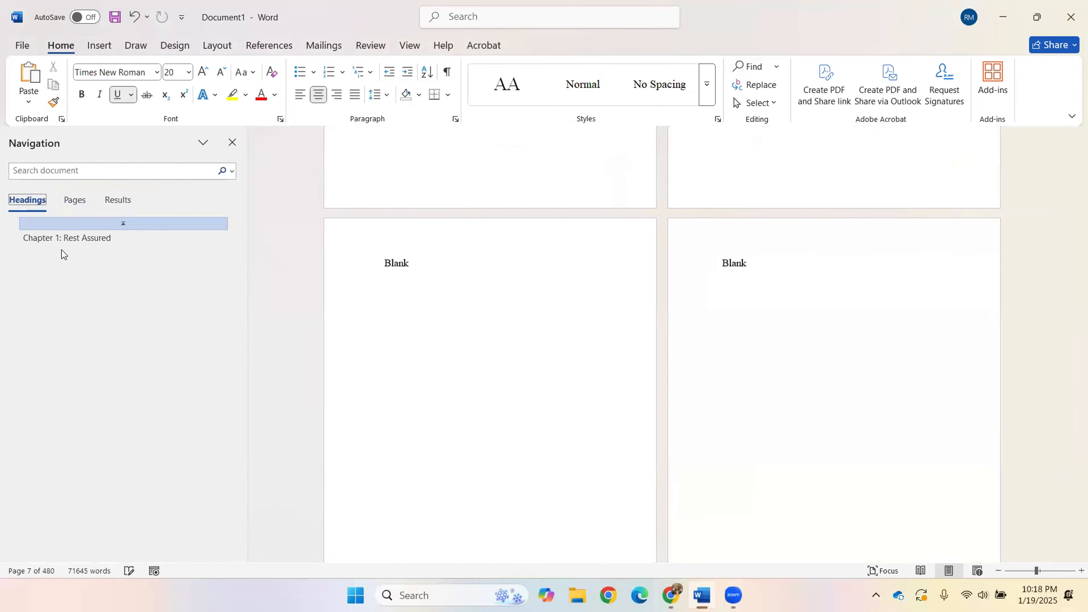
click(112, 201)
click(92, 171)
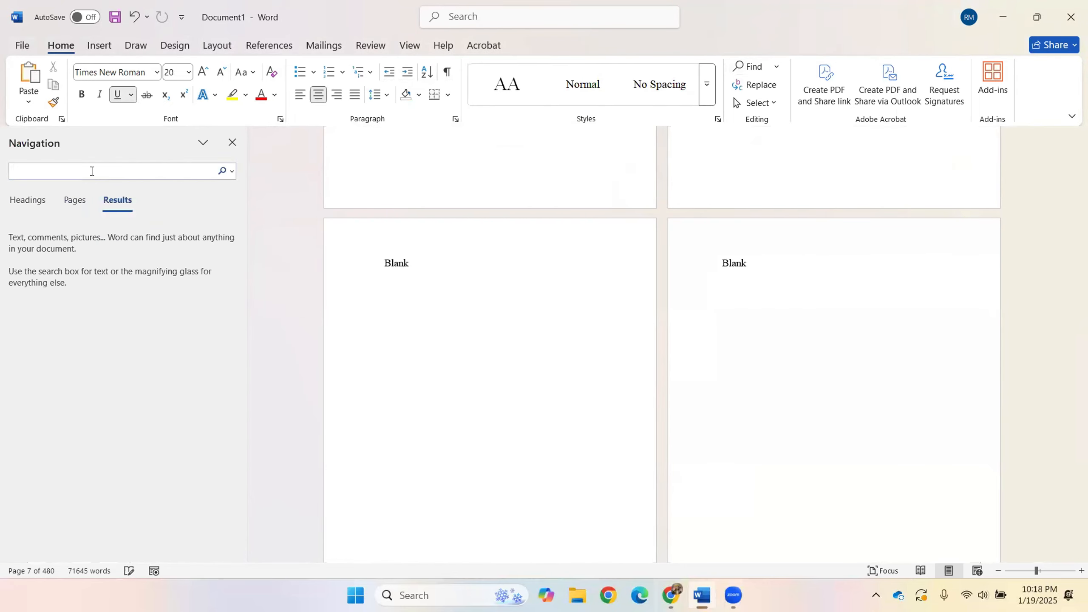
text(chapter)
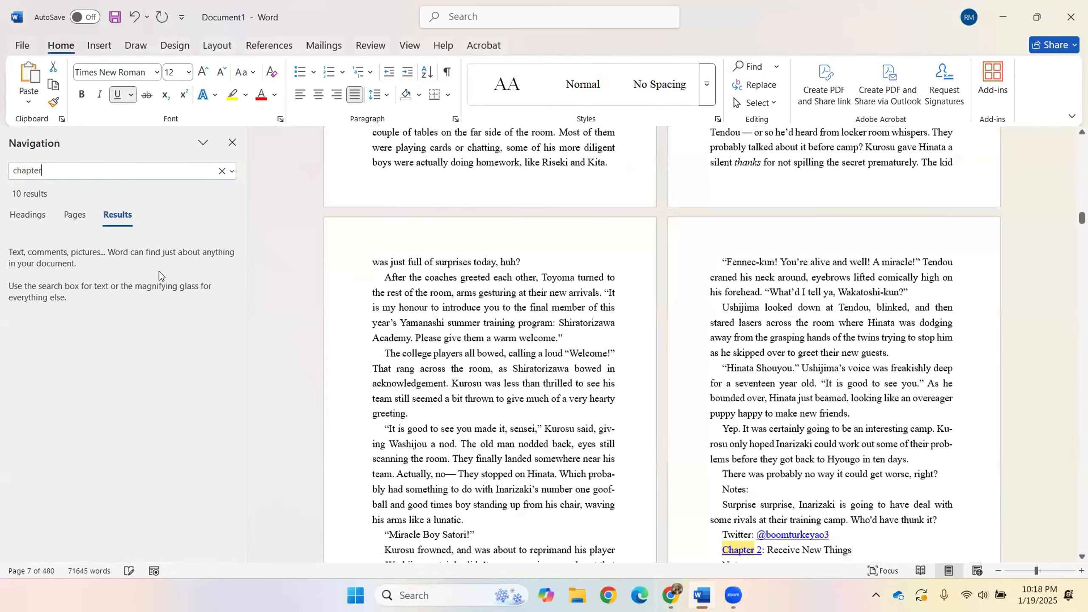
click(127, 278)
Delete the closing notes and Twitter line above the Chapter 2 title and insert a Next Page section break before the title.
scroll(836, 279, up, 1)
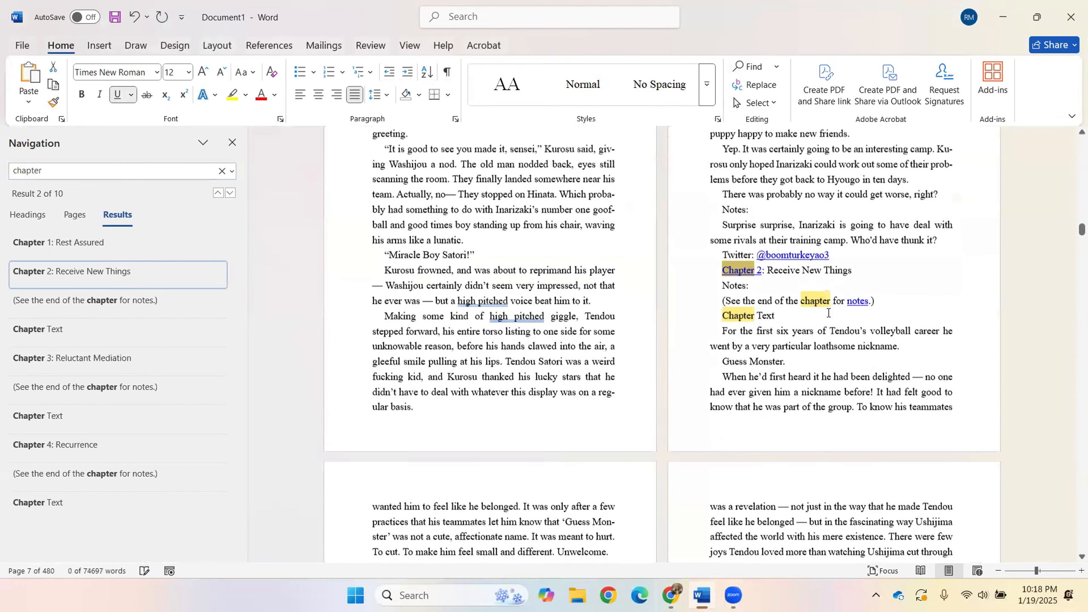
drag(836, 274, 724, 227)
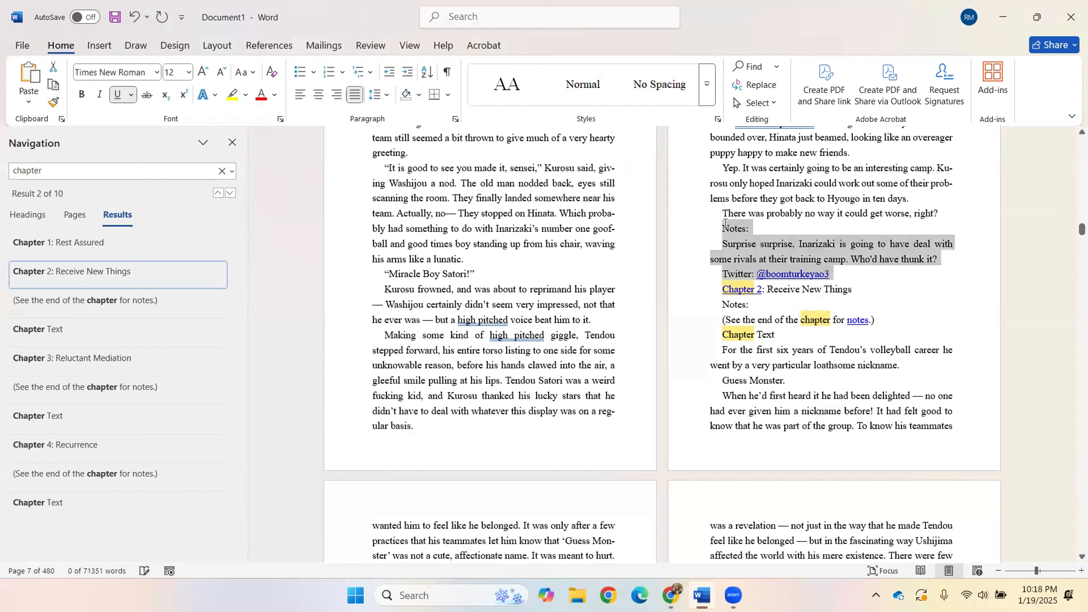
key(BackSpace)
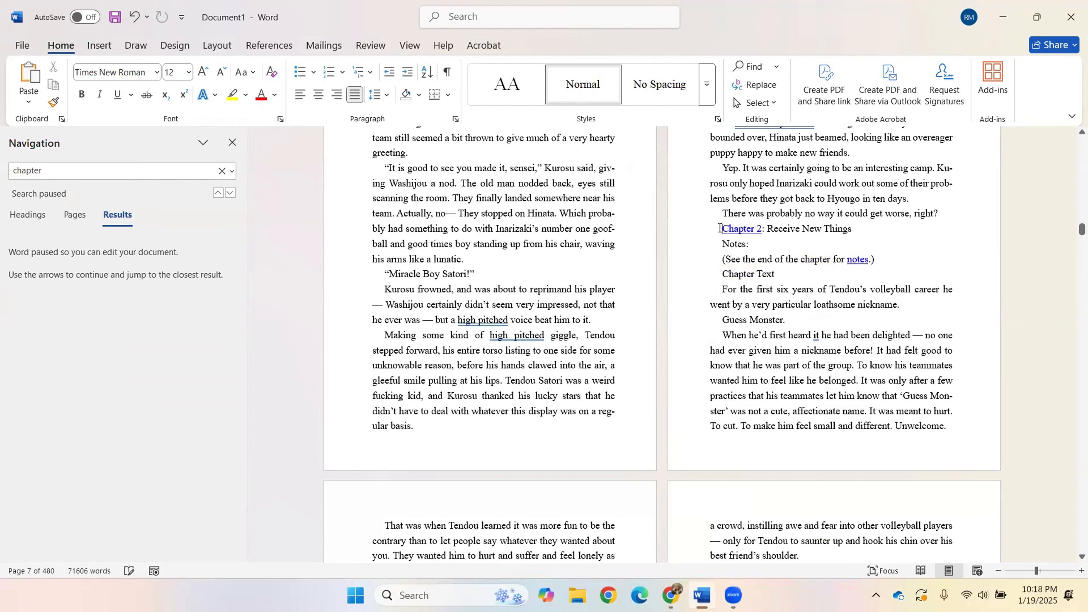
click(212, 47)
click(195, 68)
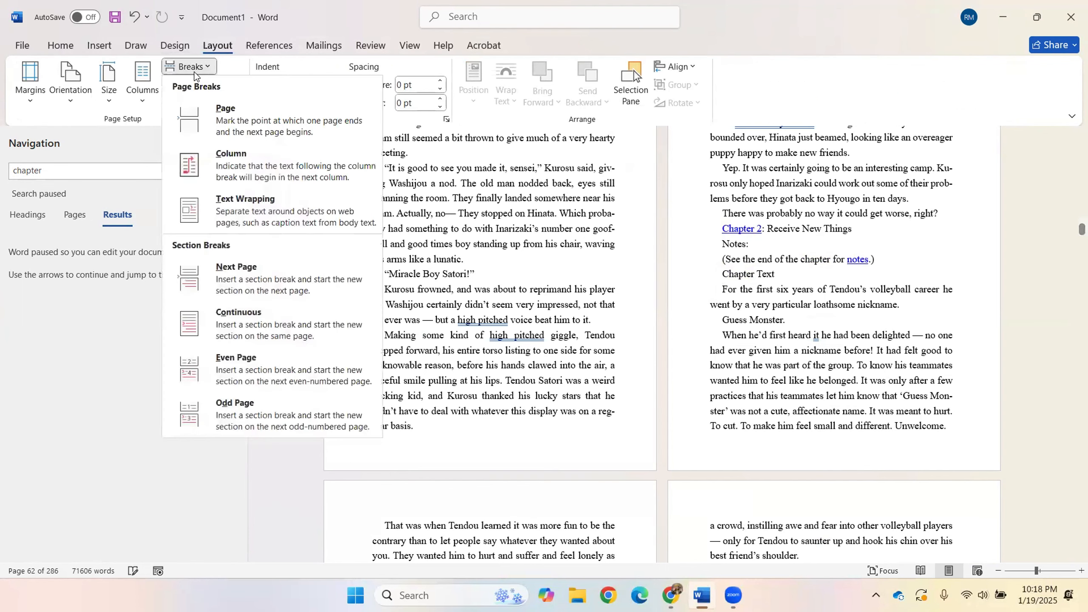
click(223, 274)
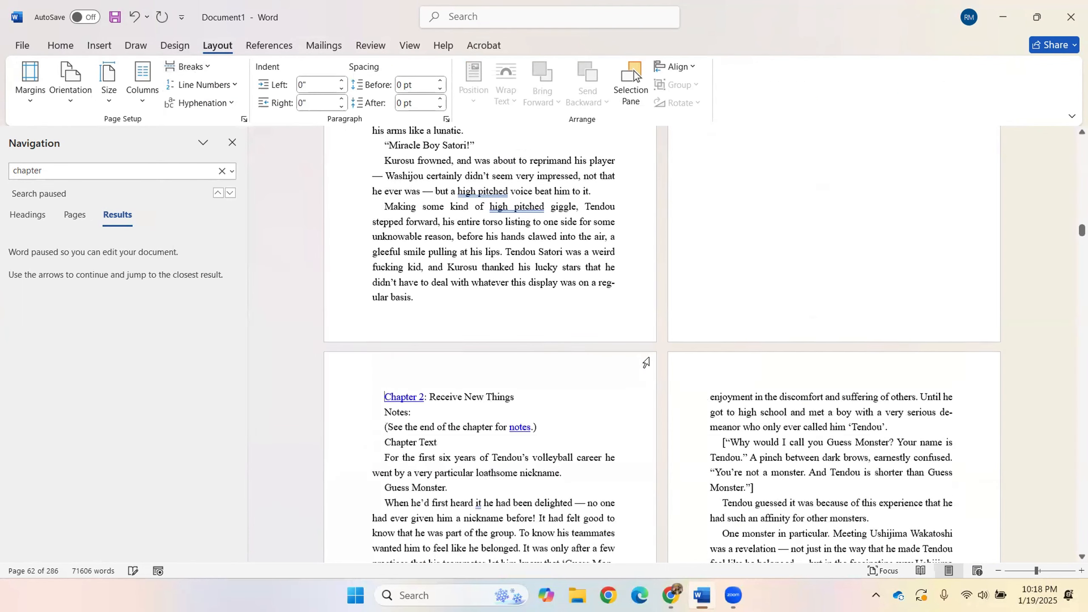
Remove the hyperlink from the Chapter 2 title and apply the aa style to it.
scroll(646, 363, down, 2)
right_click(402, 292)
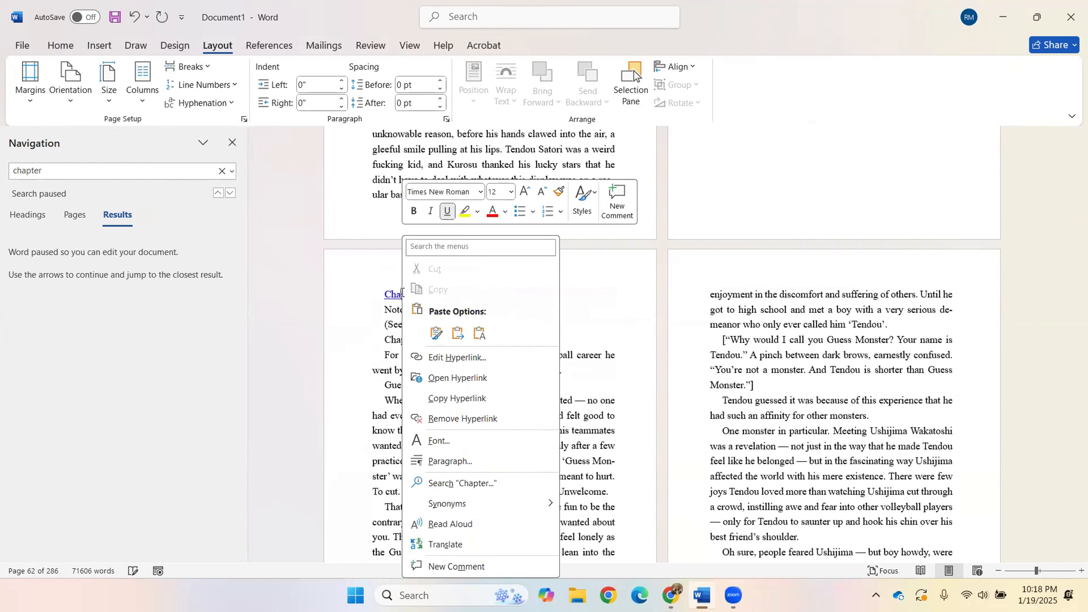
click(470, 420)
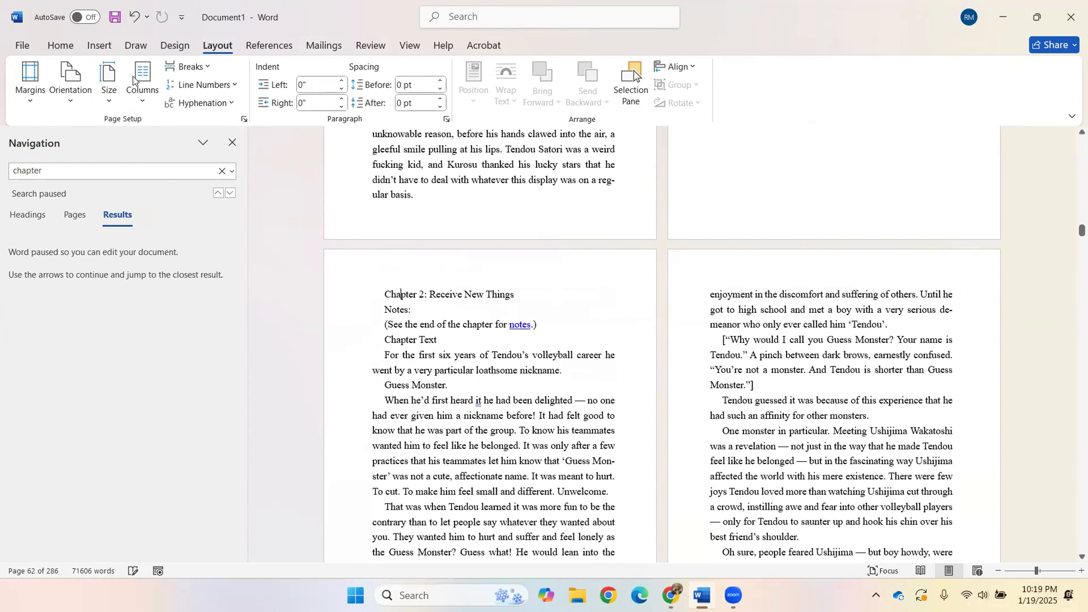
click(52, 41)
click(507, 84)
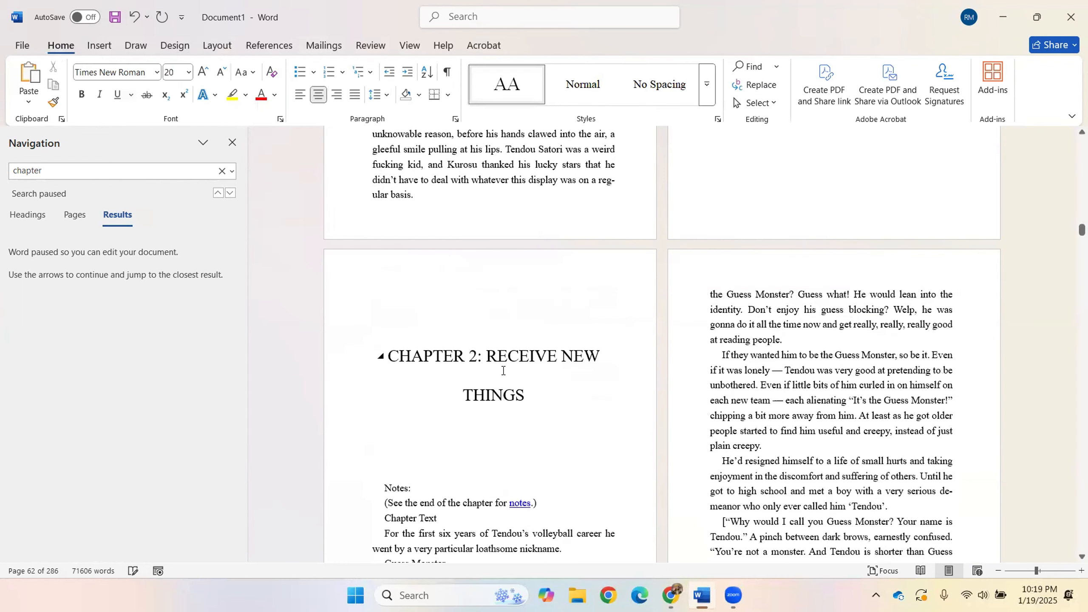
Delete the notes lines and the "Chapter Text" line between the Chapter 2 title and its first paragraph.
scroll(503, 371, down, 2)
drag(445, 399, 383, 380)
key(Delete)
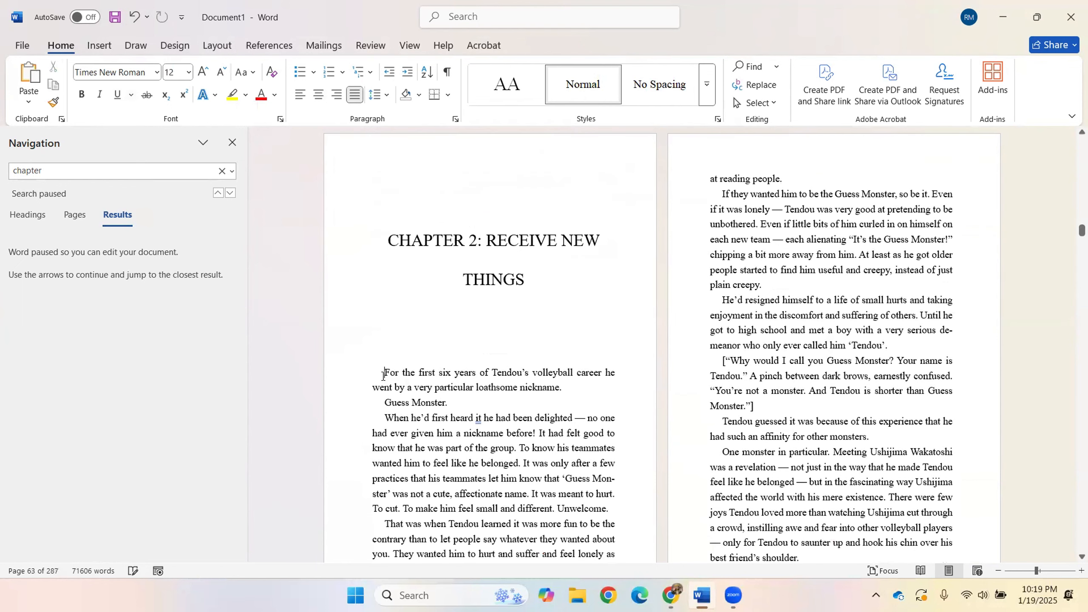
Delete the author's closing notes above the Chapter 3 title and insert a Next Page section break before the title.
click(230, 193)
scroll(499, 276, up, 1)
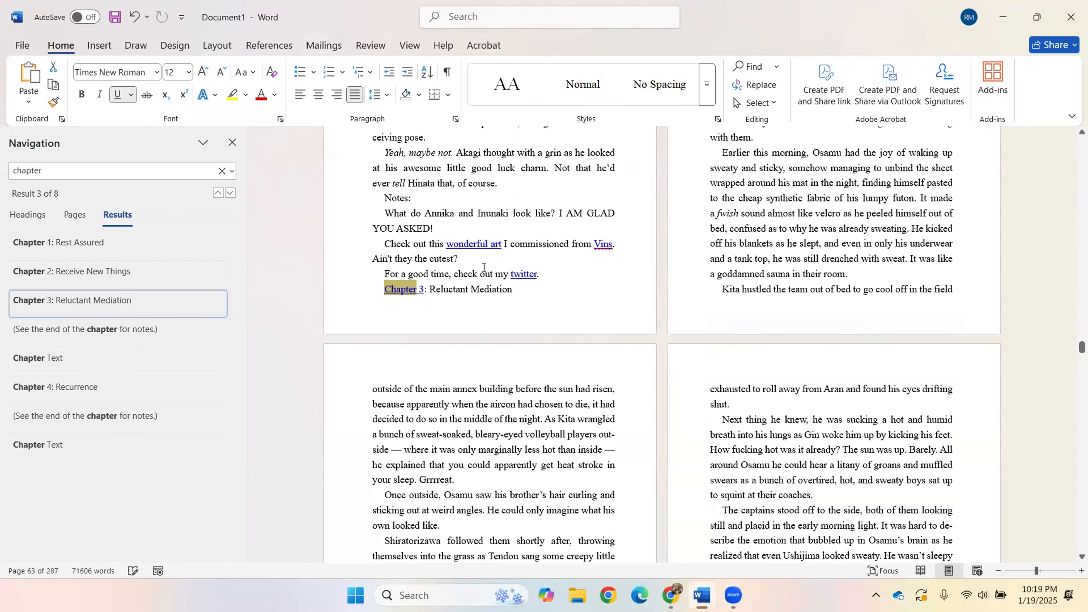
drag(540, 267, 392, 205)
key(BackSpace)
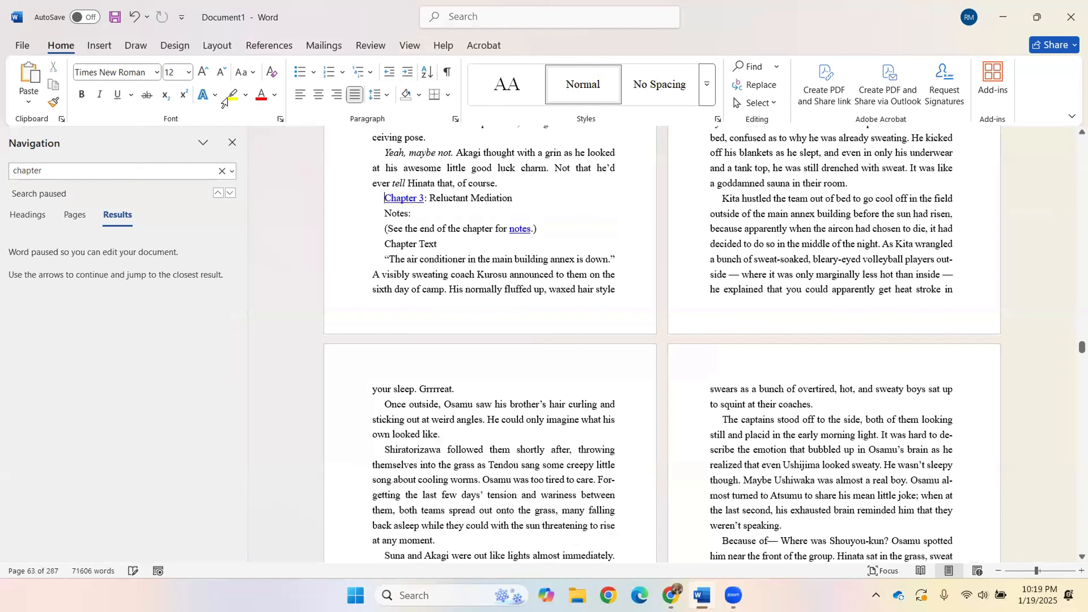
click(217, 45)
click(189, 67)
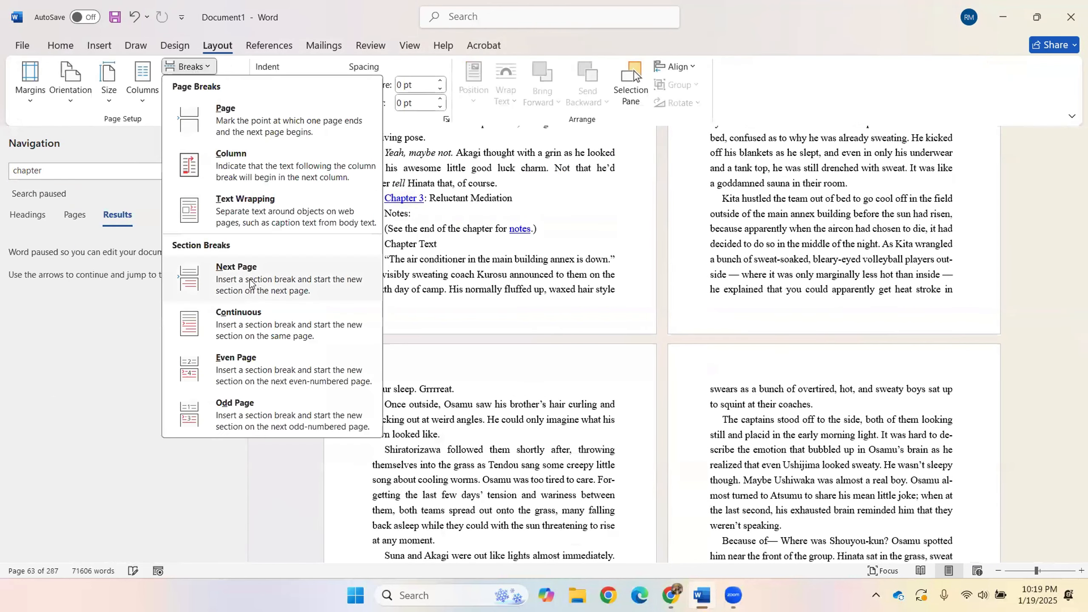
click(259, 288)
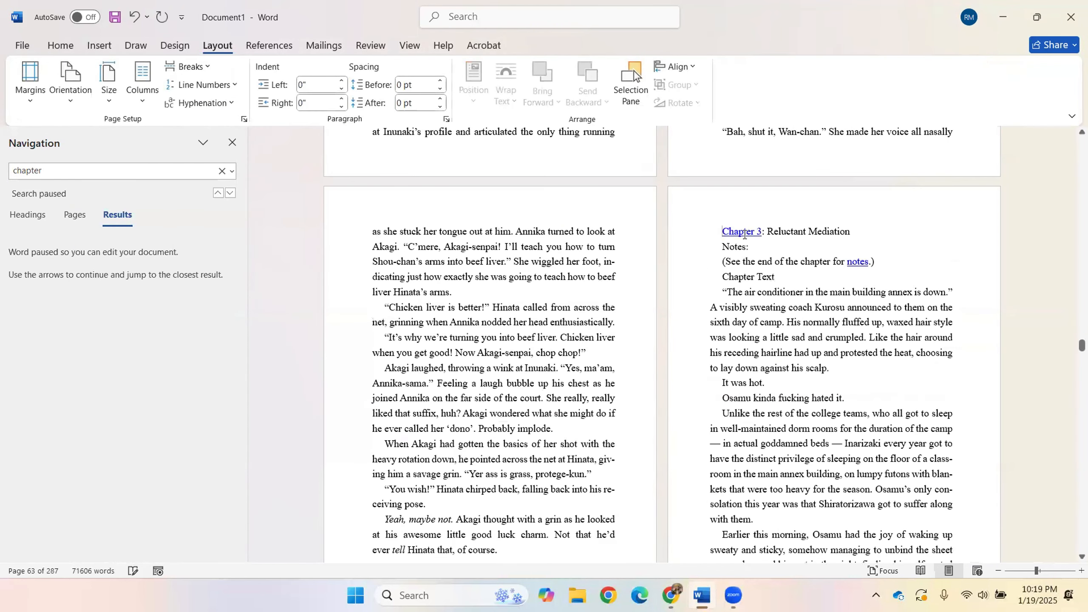
Remove the hyperlink from the Chapter 3 title and delete the notes and "Chapter Text" lines beneath it.
right_click(744, 233)
click(840, 419)
drag(781, 276, 724, 244)
key(BackSpace)
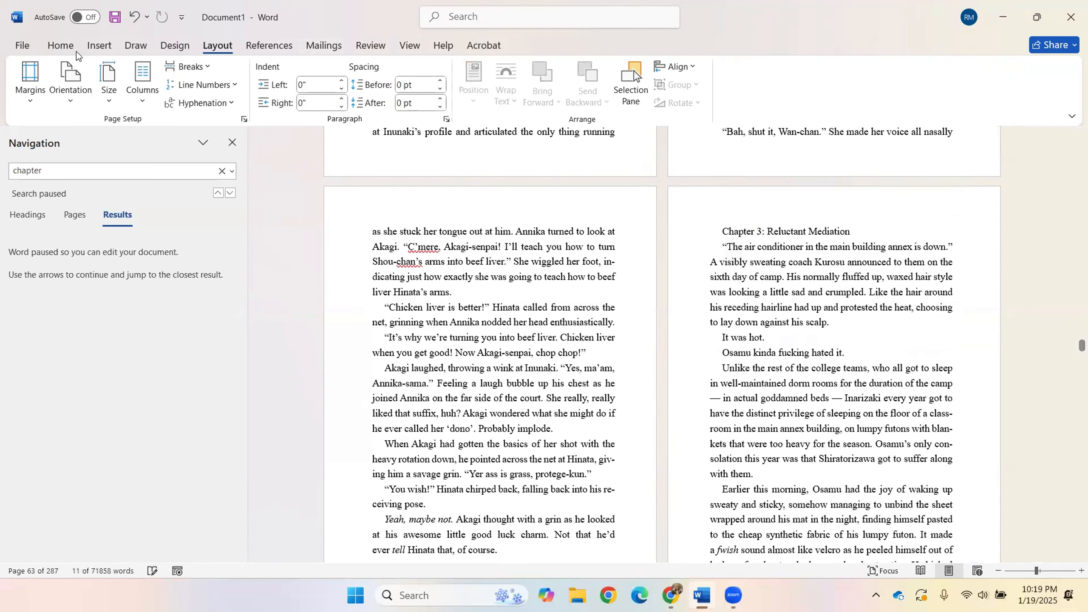
Apply the aa style to the Chapter 3: Reluctant Mediation title.
click(61, 45)
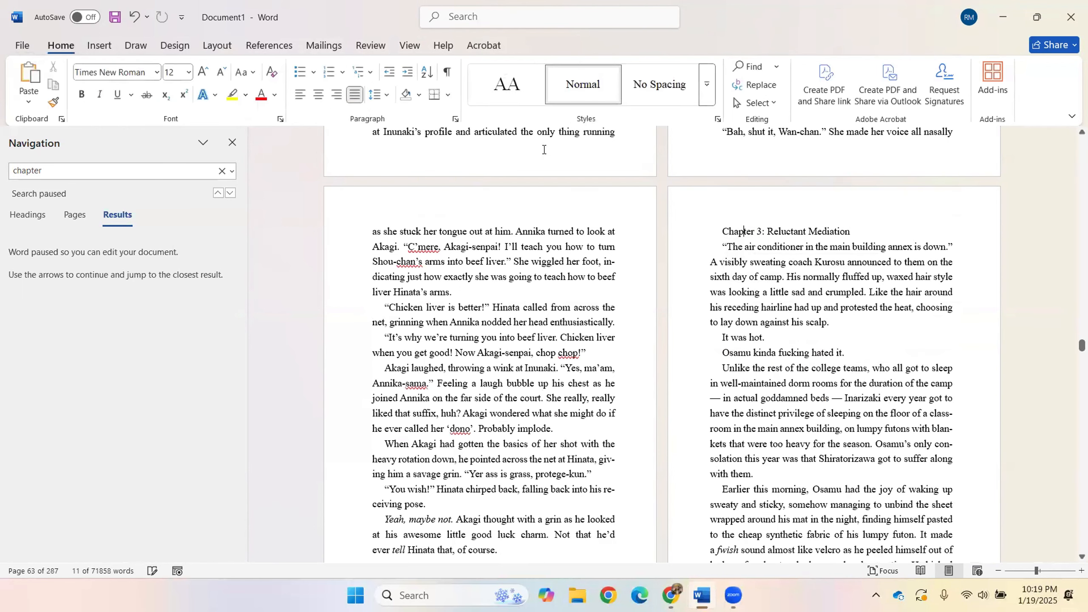
click(495, 88)
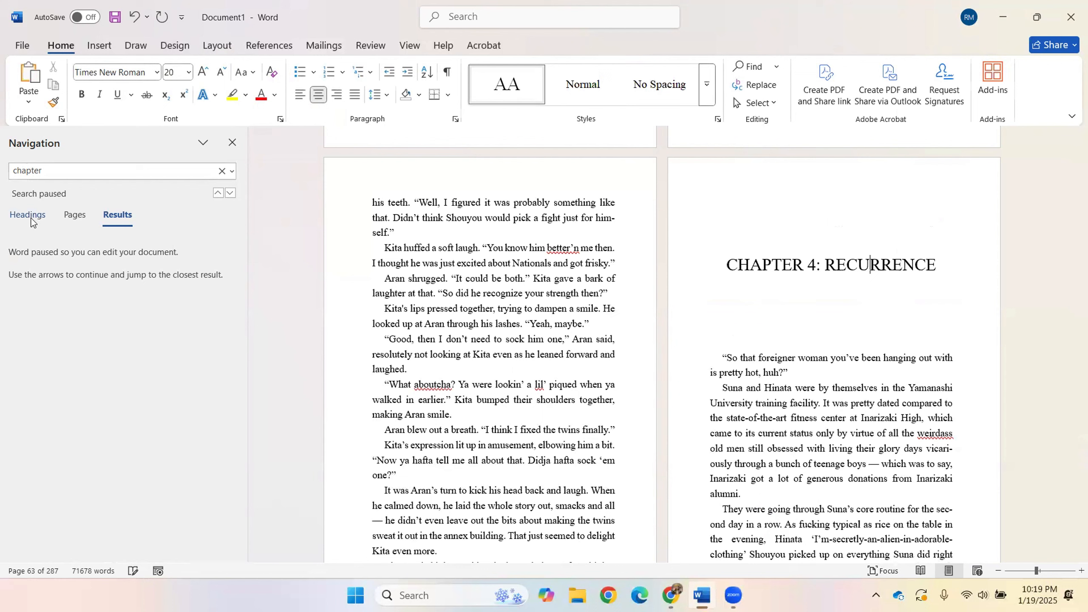
Check the heading list and the remaining "chapter" search results for all four chapters, and go to Chapter 1.
click(29, 215)
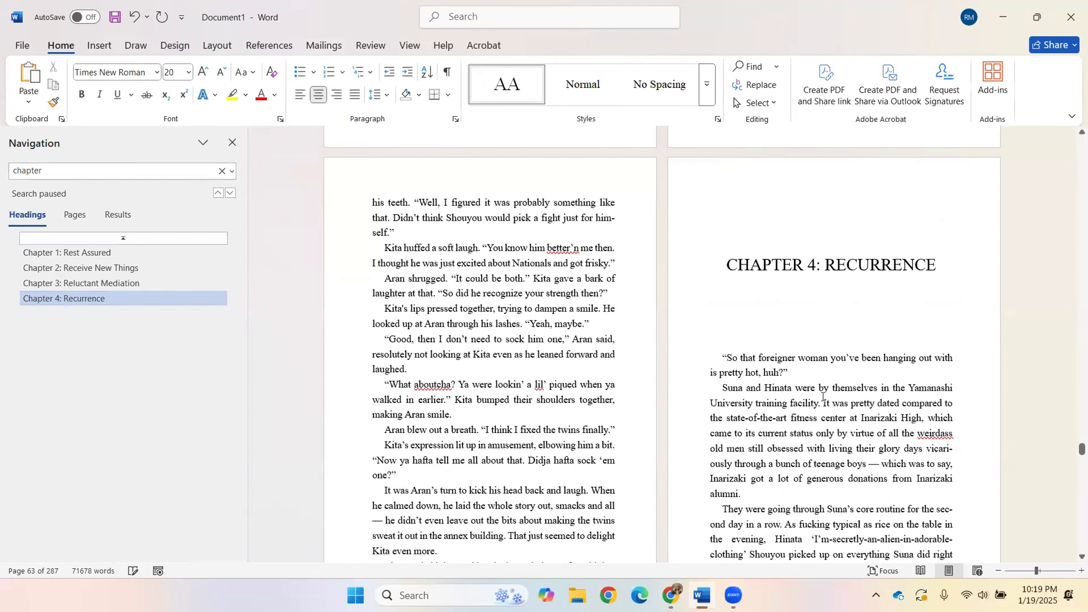
click(817, 374)
click(118, 214)
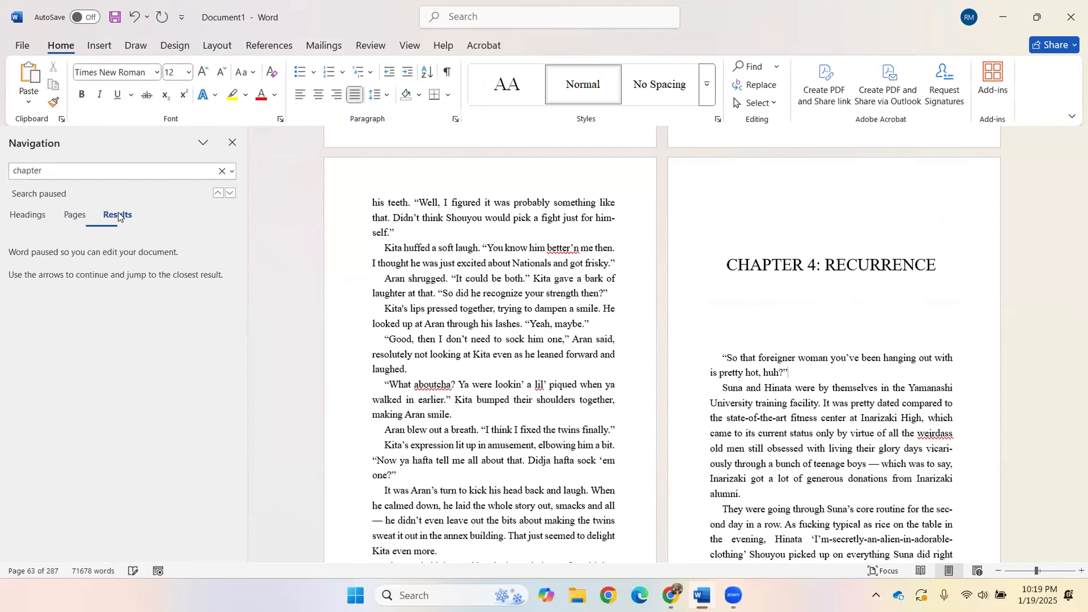
click(231, 194)
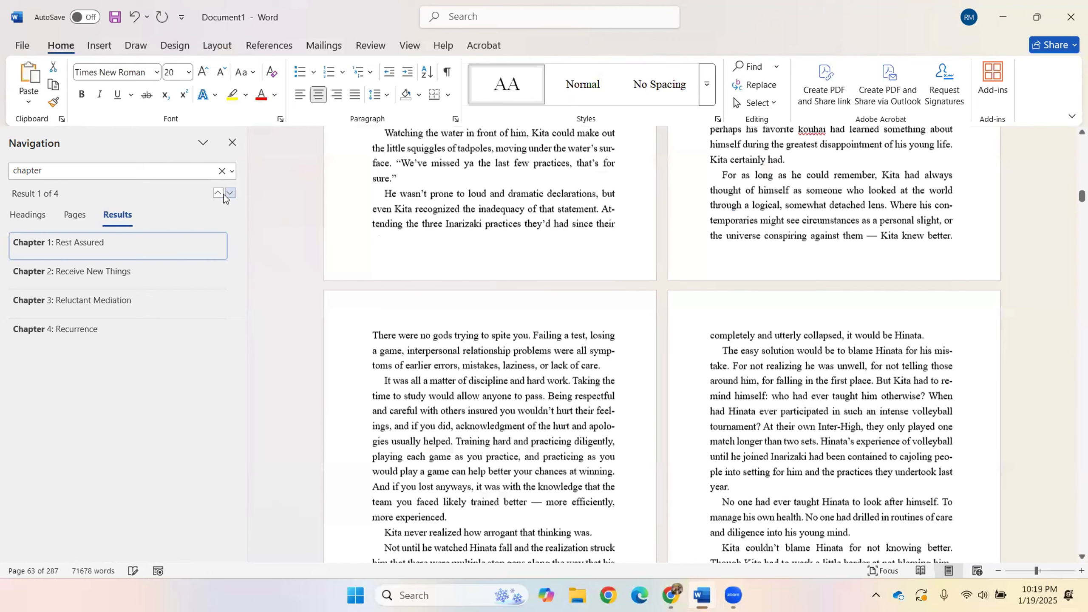
click(28, 214)
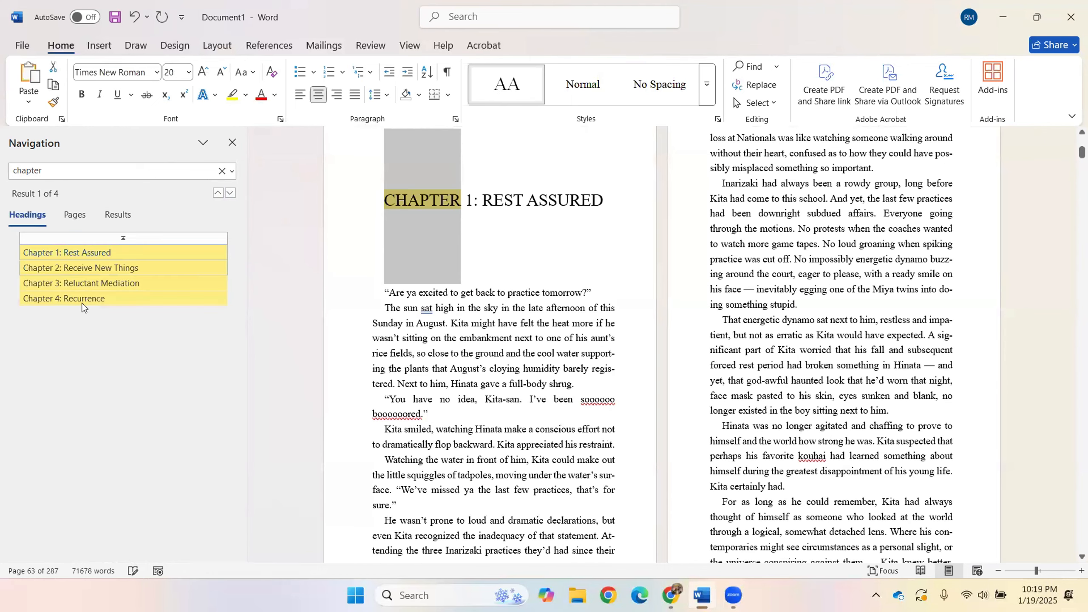
click(91, 254)
click(483, 404)
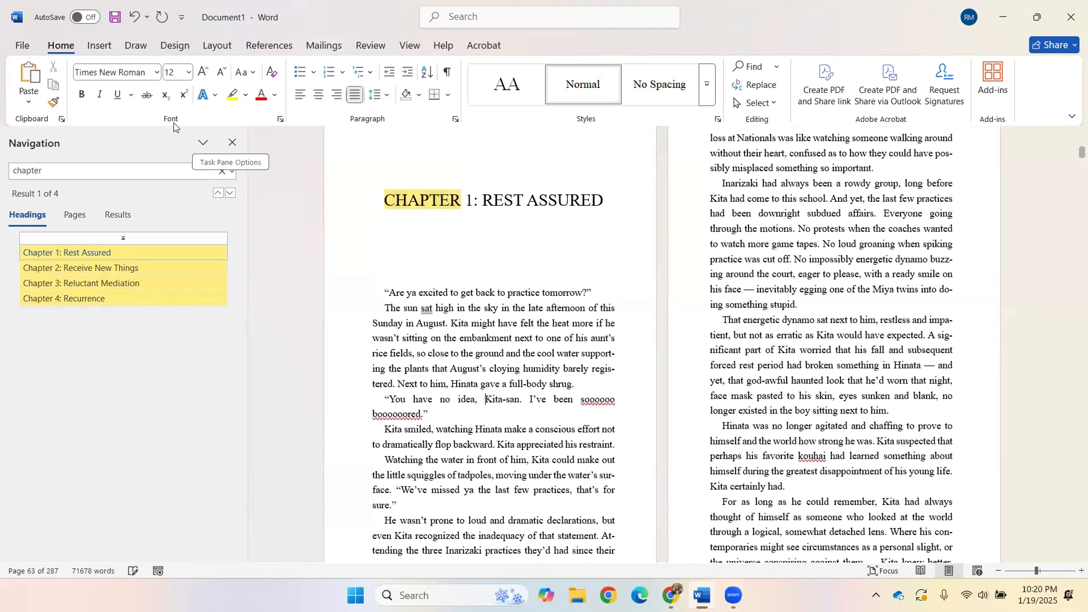
Close the Navigation pane and look over the Chapter 1 pages and the front matter before them.
click(232, 143)
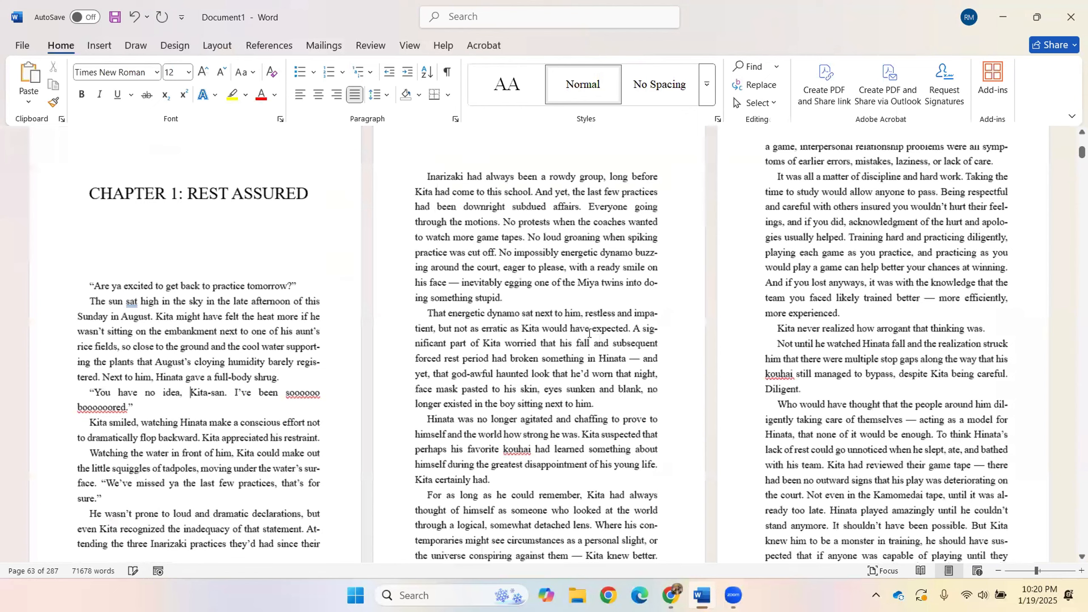
scroll(1066, 524, down, 3)
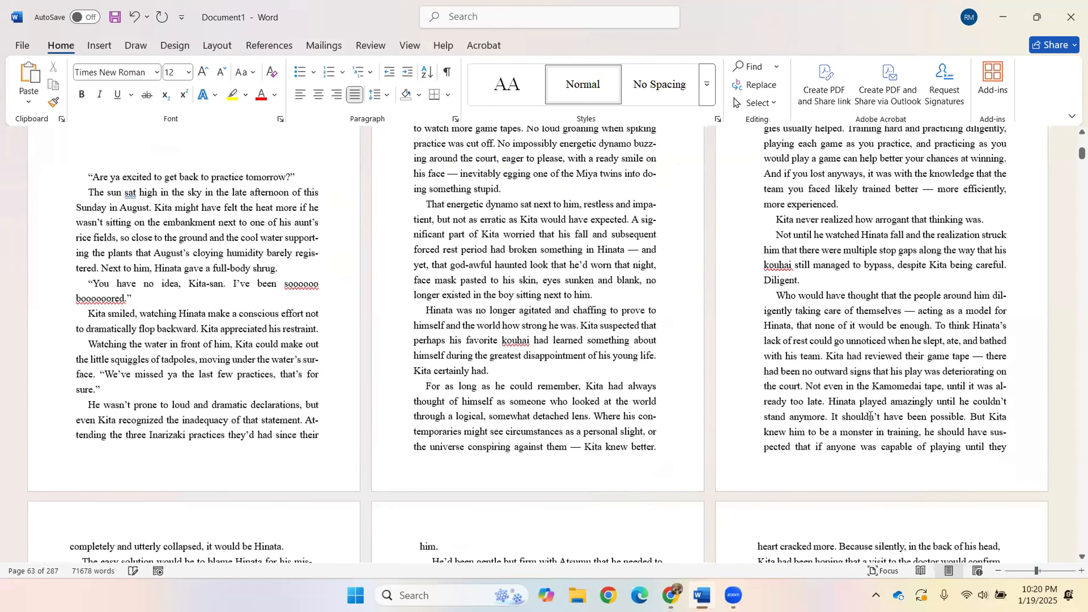
scroll(833, 402, up, 3)
scroll(818, 393, down, 3)
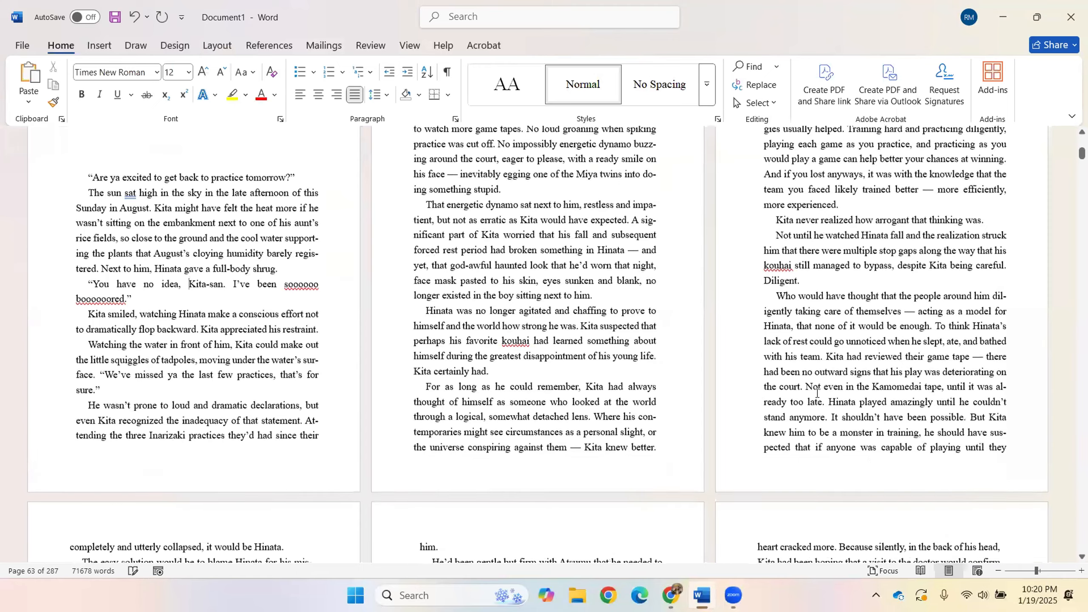
scroll(683, 334, up, 4)
scroll(507, 231, up, 1)
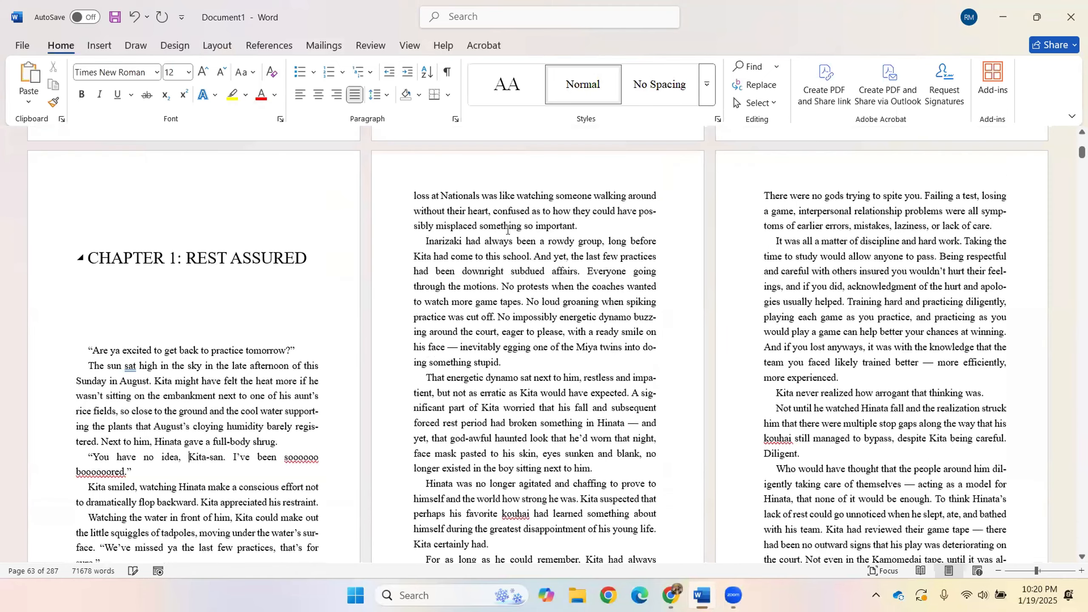
scroll(599, 269, up, 15)
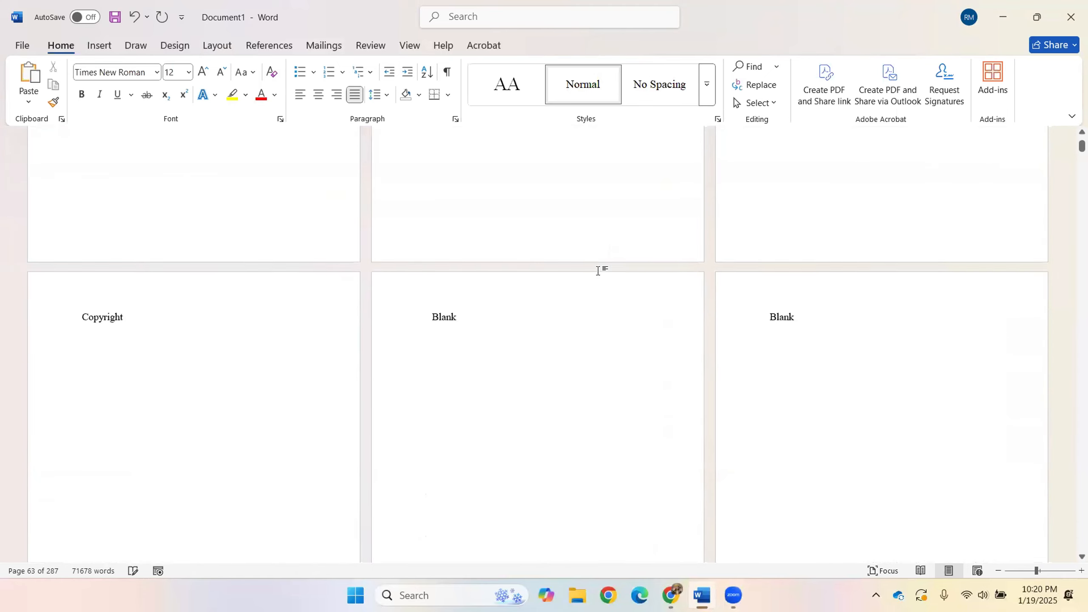
Delete the "Title" placeholder text from the title page and open the text box choices.
scroll(597, 271, up, 1)
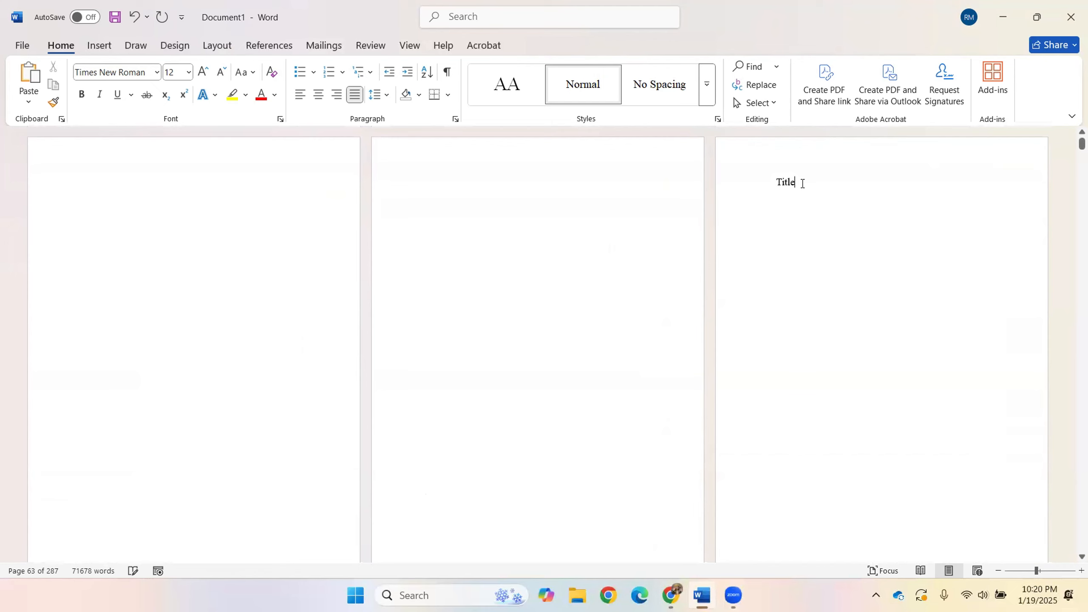
key(BackSpace)
key(BackSpace)
key(BackSpace)
key(BackSpace)
click(107, 50)
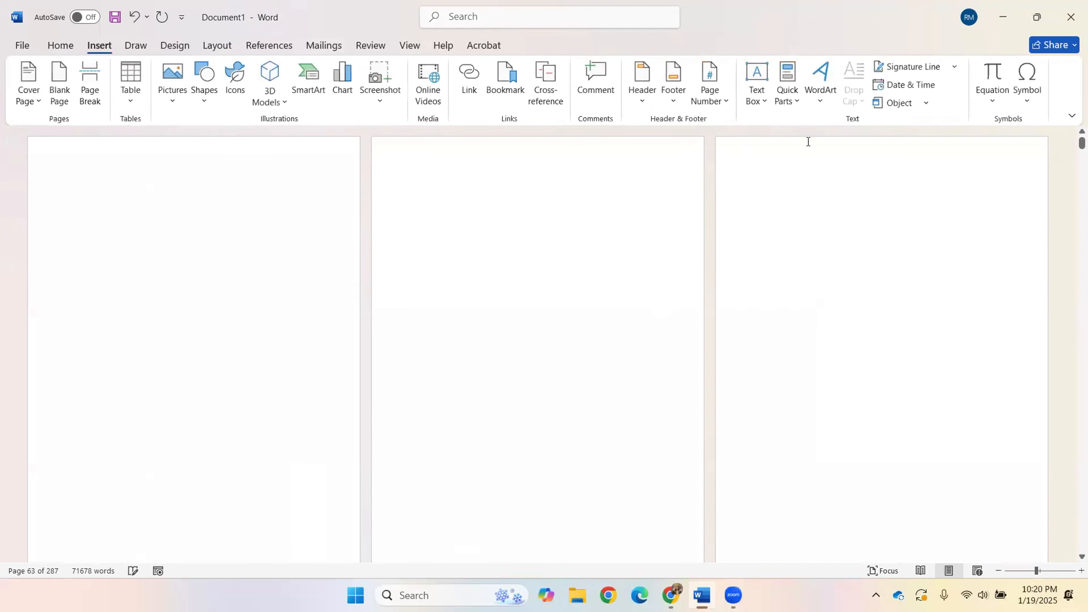
click(758, 103)
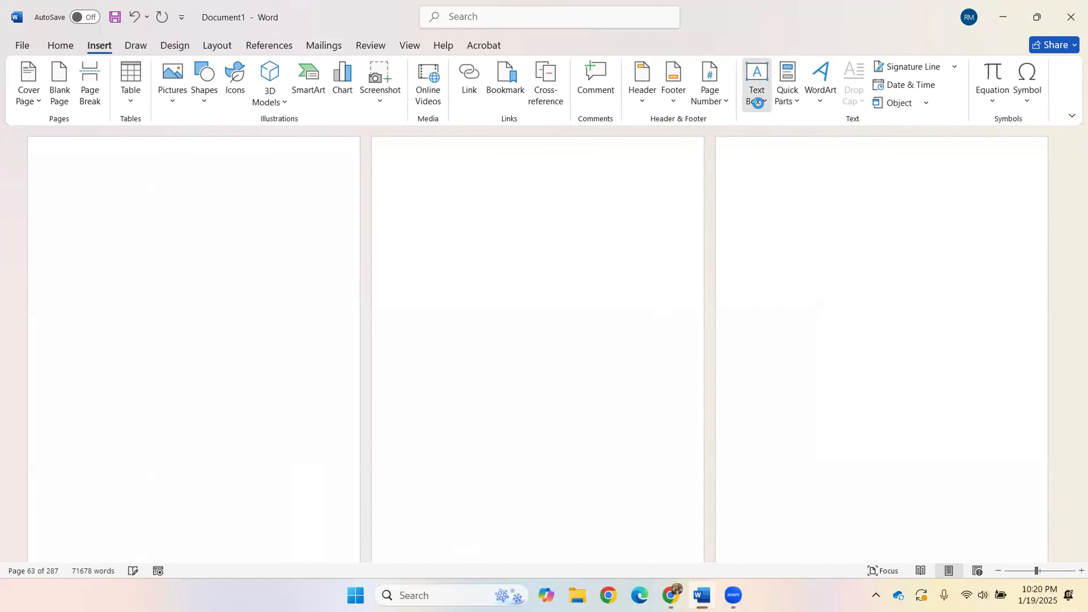
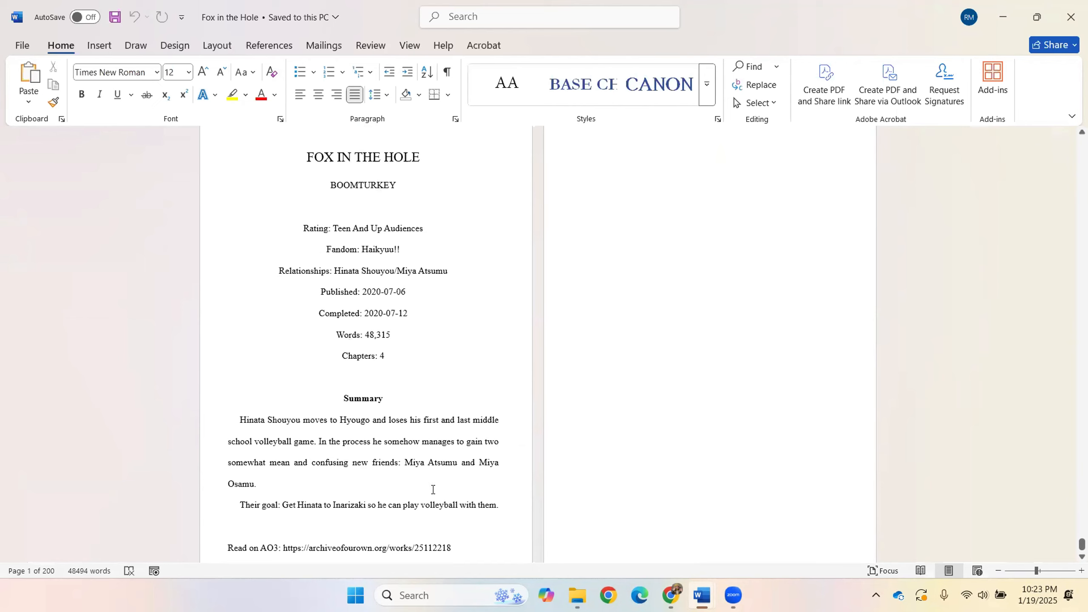
Look over the summary page at the end of the Fox in the Hole document and return to its beginning.
scroll(282, 454, down, 1)
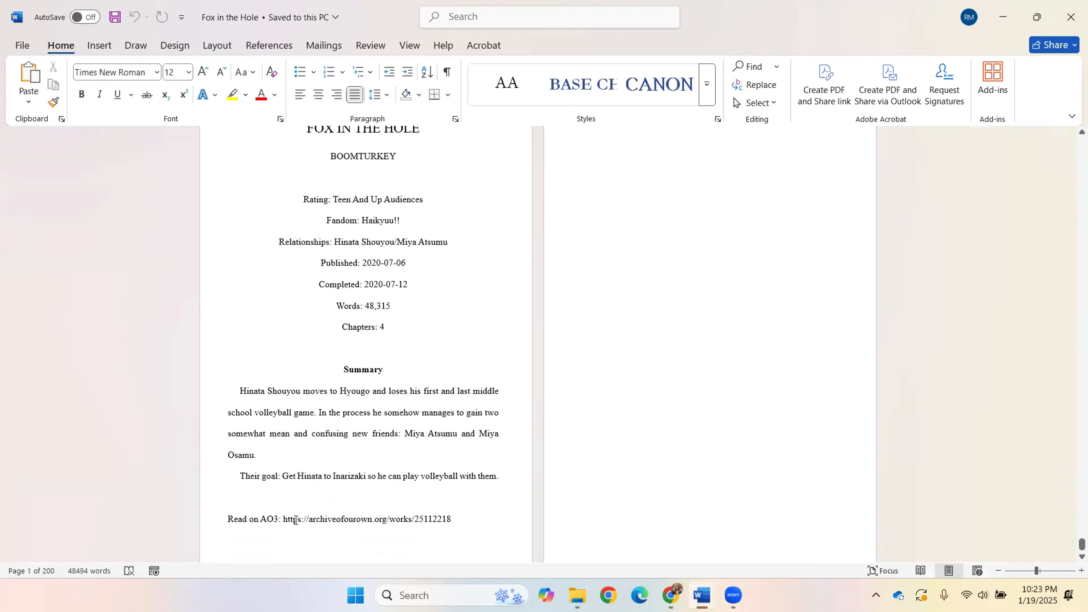
scroll(434, 226, up, 1)
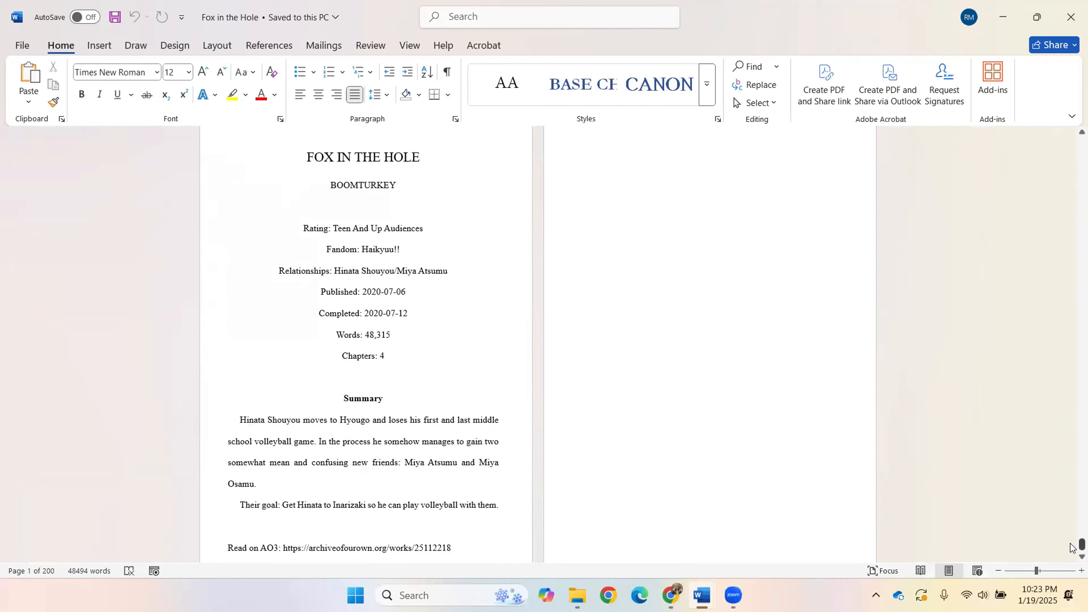
drag(1071, 548, 1074, 133)
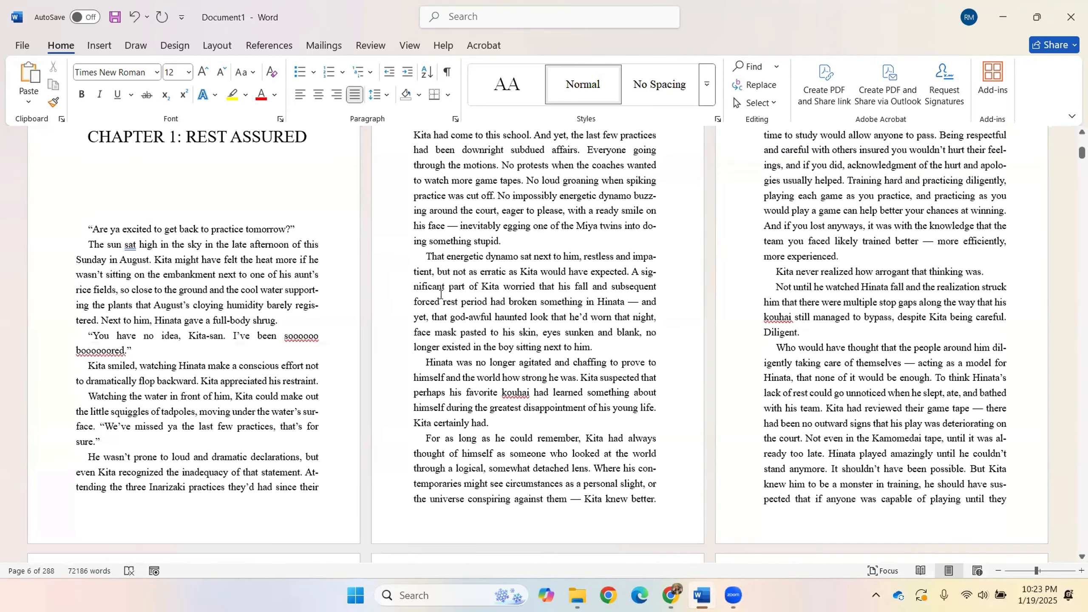
Add Plain Number 2 page numbers to the bottom of the Chapter 1 pages and remove the extra blank line in the footer.
scroll(441, 293, up, 2)
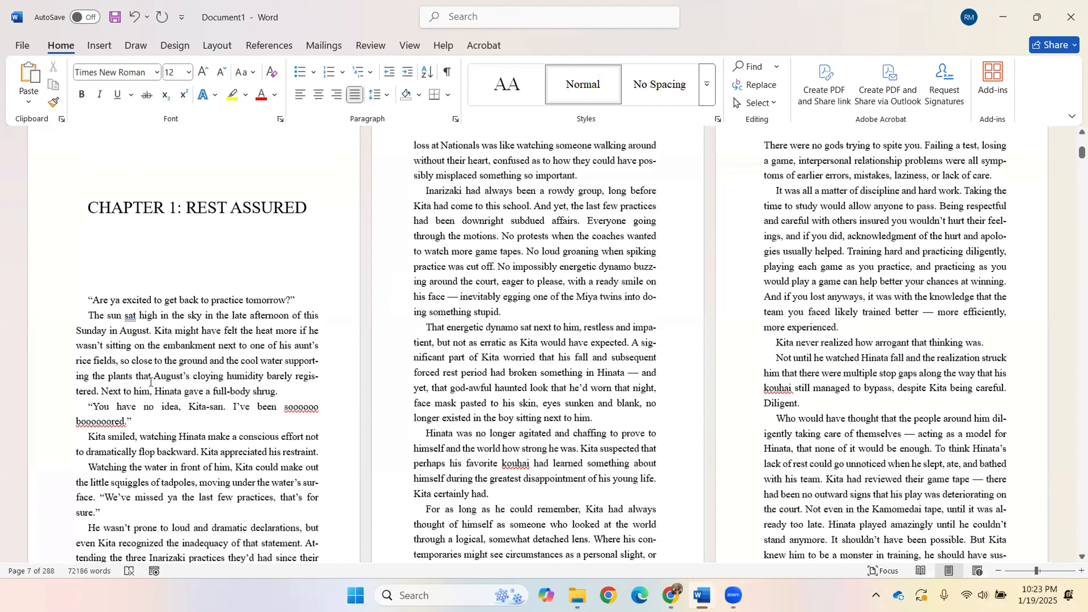
scroll(240, 338, up, 1)
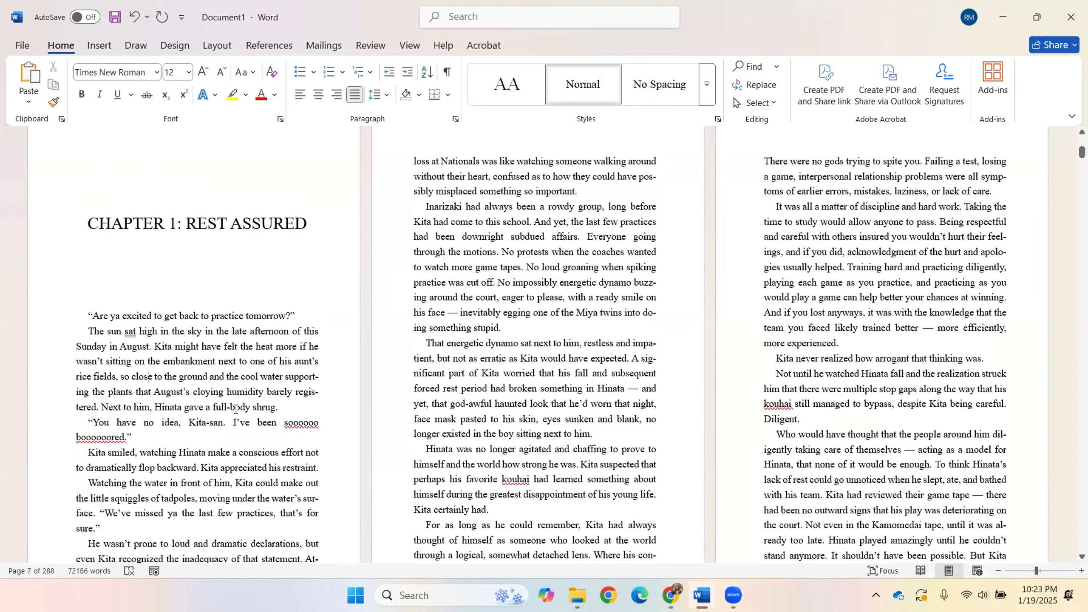
scroll(378, 517, down, 3)
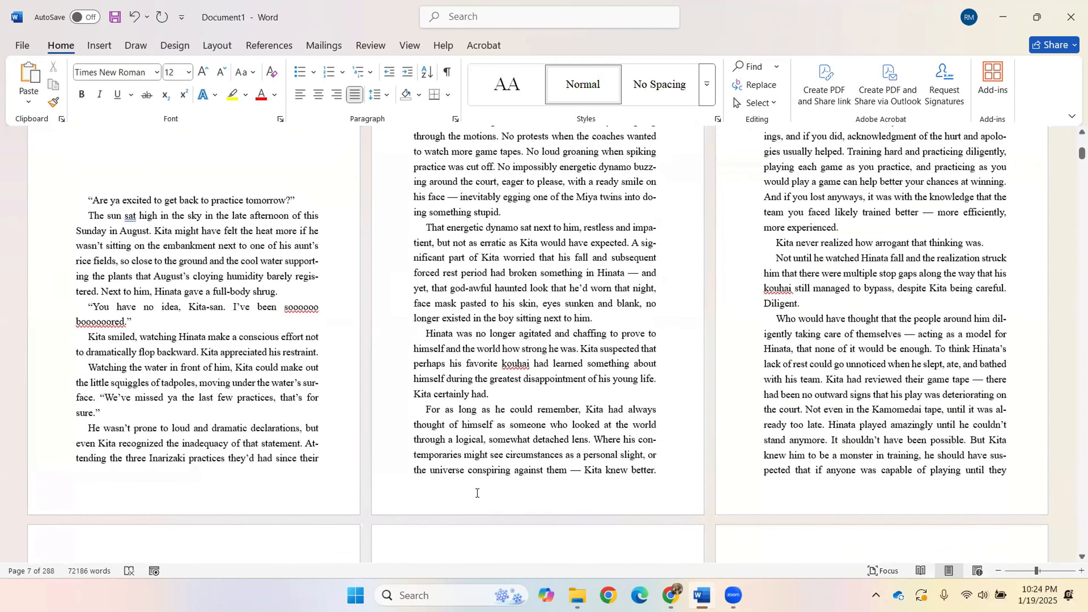
double_click(477, 493)
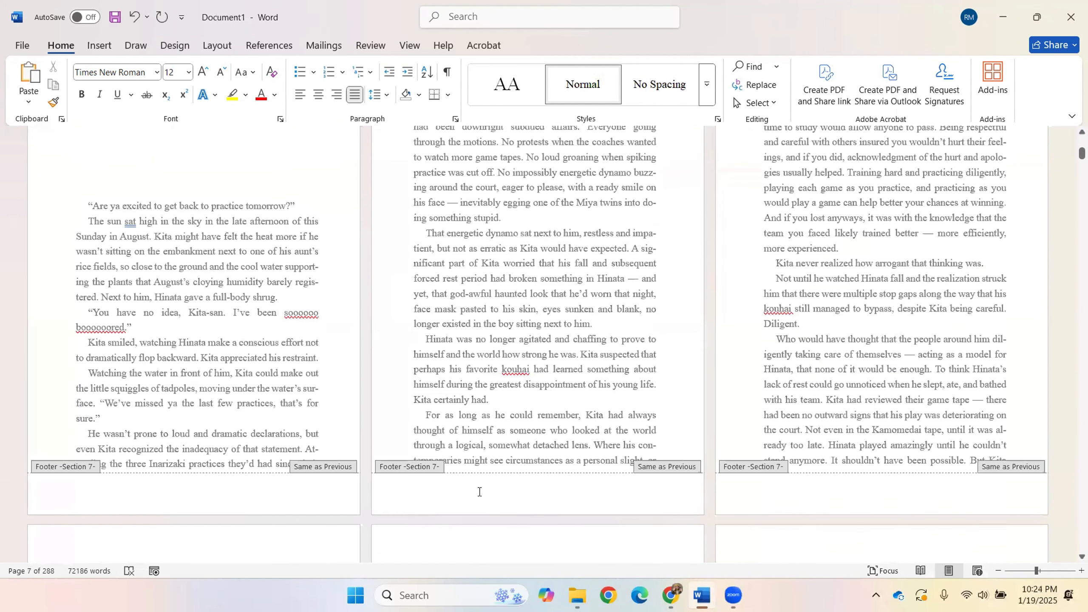
click(543, 530)
click(96, 84)
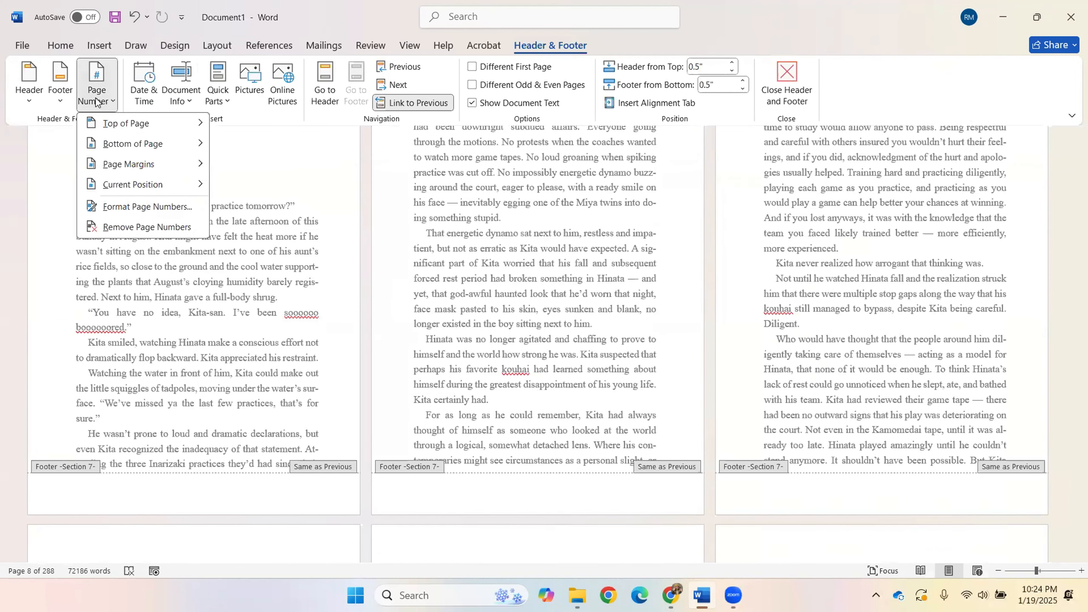
mouse_move(107, 146)
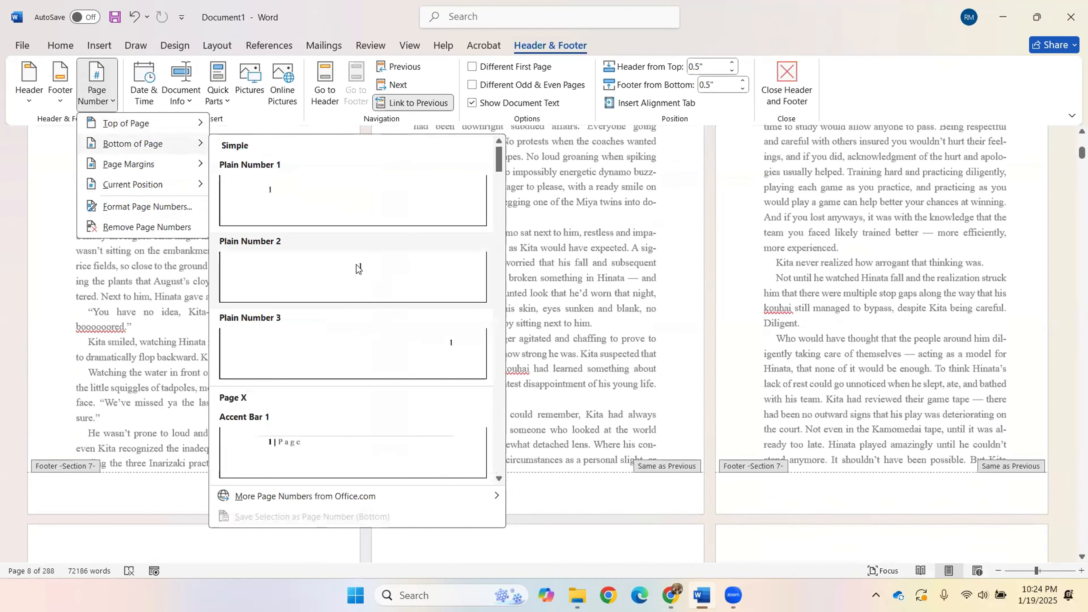
click(356, 265)
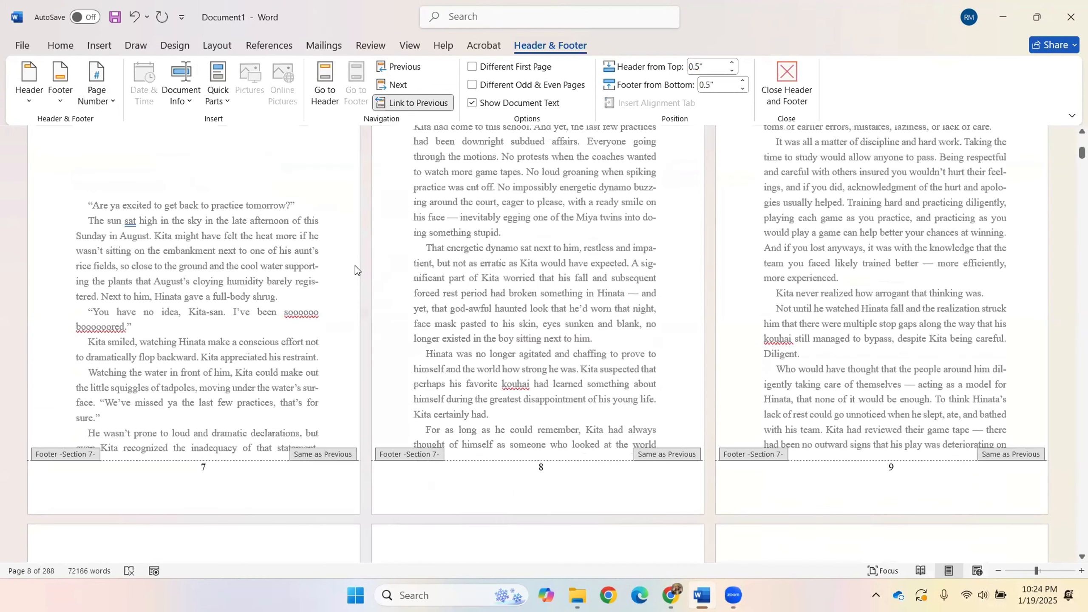
click(434, 505)
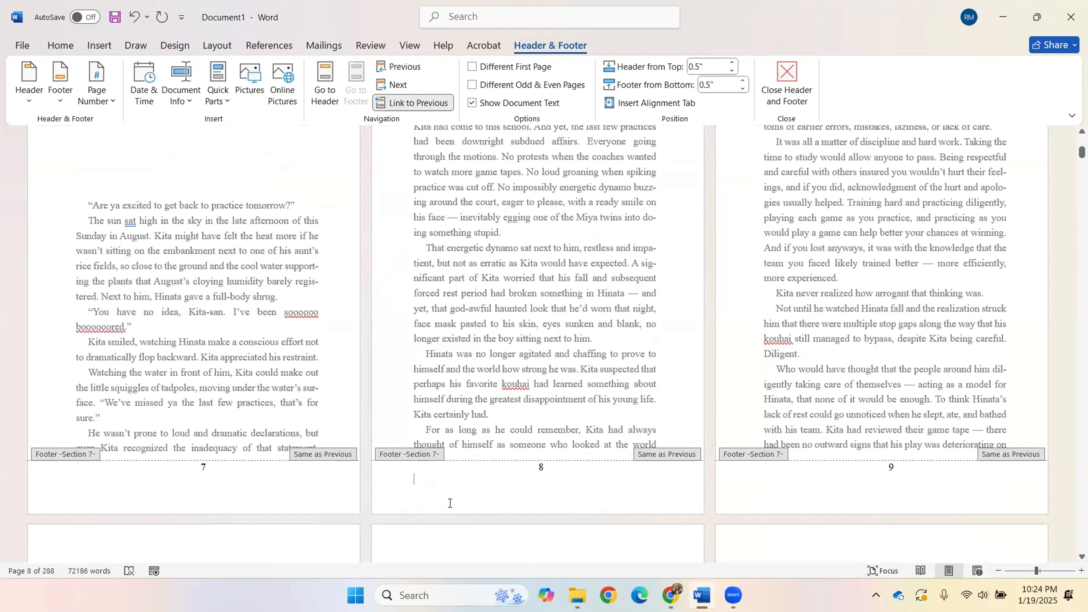
key(BackSpace)
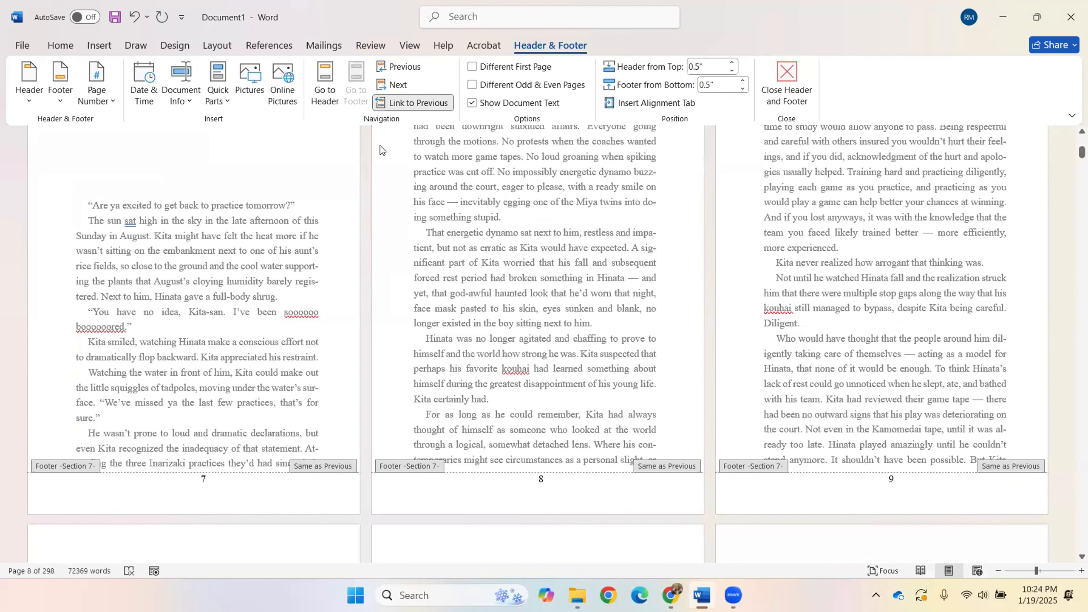
Unlink the Section 7 footer from the previous section, delete the page numbers from the front matter footers, and leave footer editing.
click(416, 103)
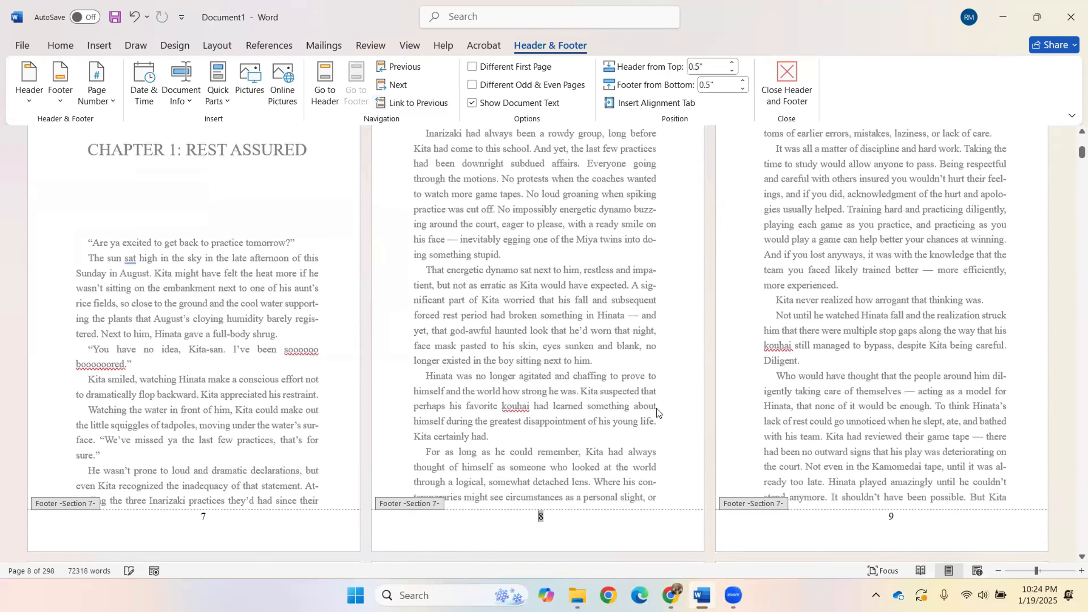
scroll(655, 408, up, 5)
double_click(550, 252)
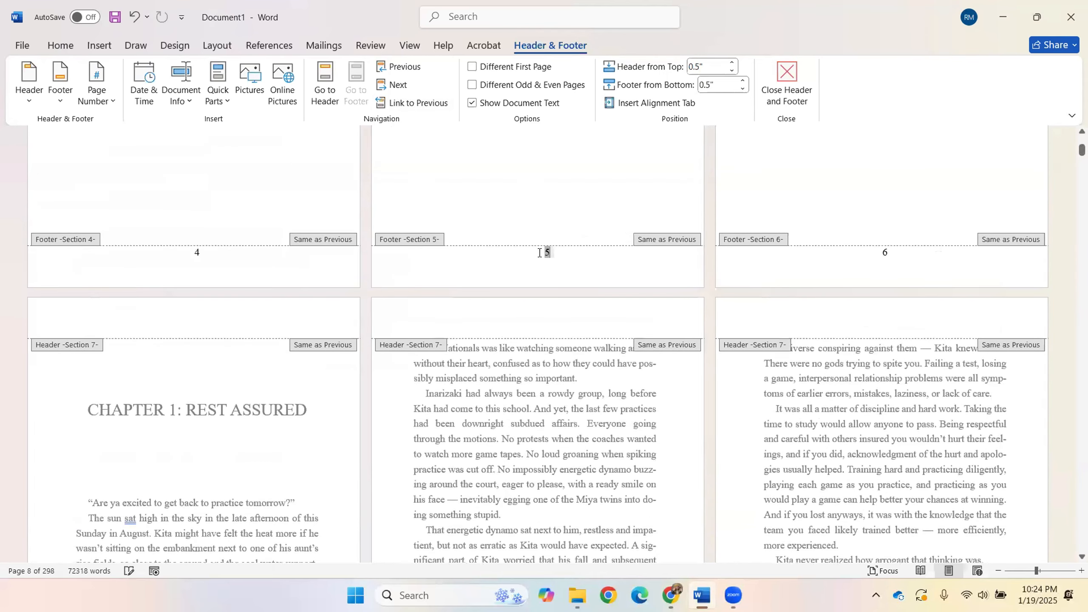
key(Delete)
scroll(537, 274, down, 10)
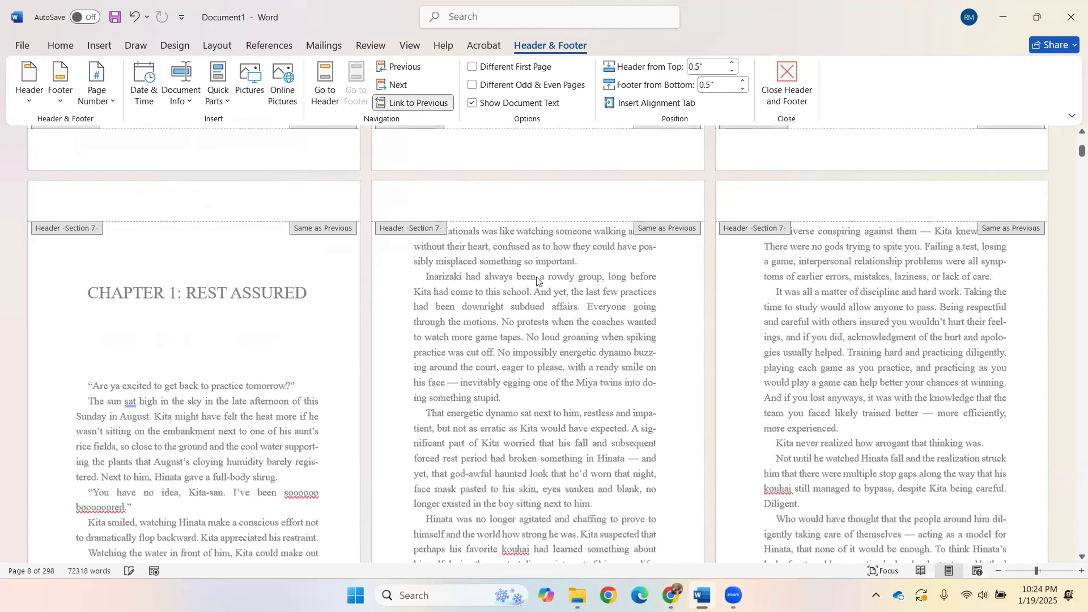
scroll(550, 303, up, 1)
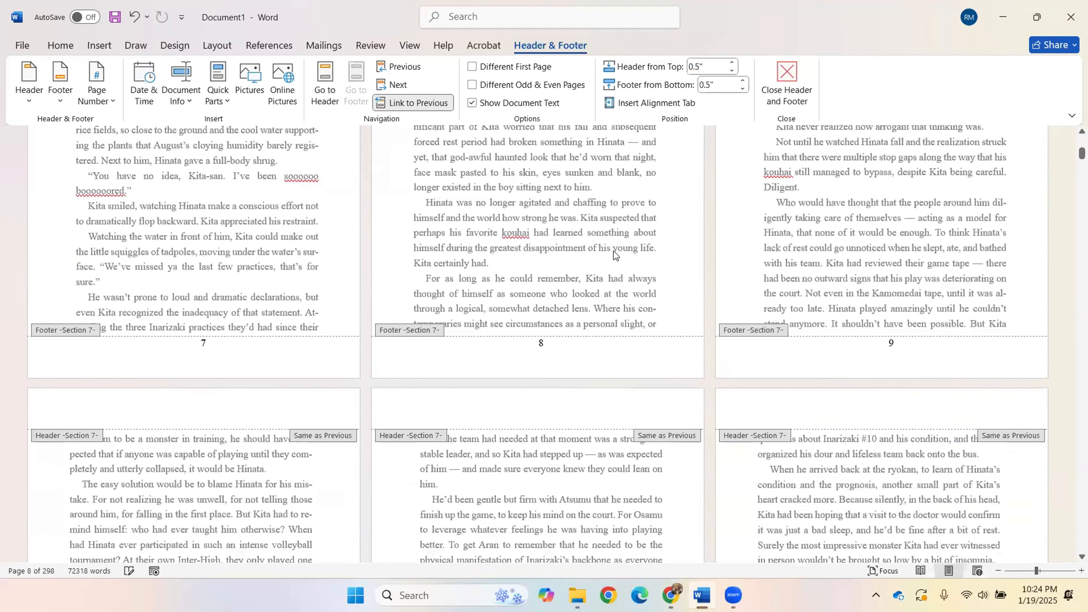
click(786, 81)
Give the Chapter 1 section a different first page so its opening page carries no page number.
scroll(769, 277, up, 5)
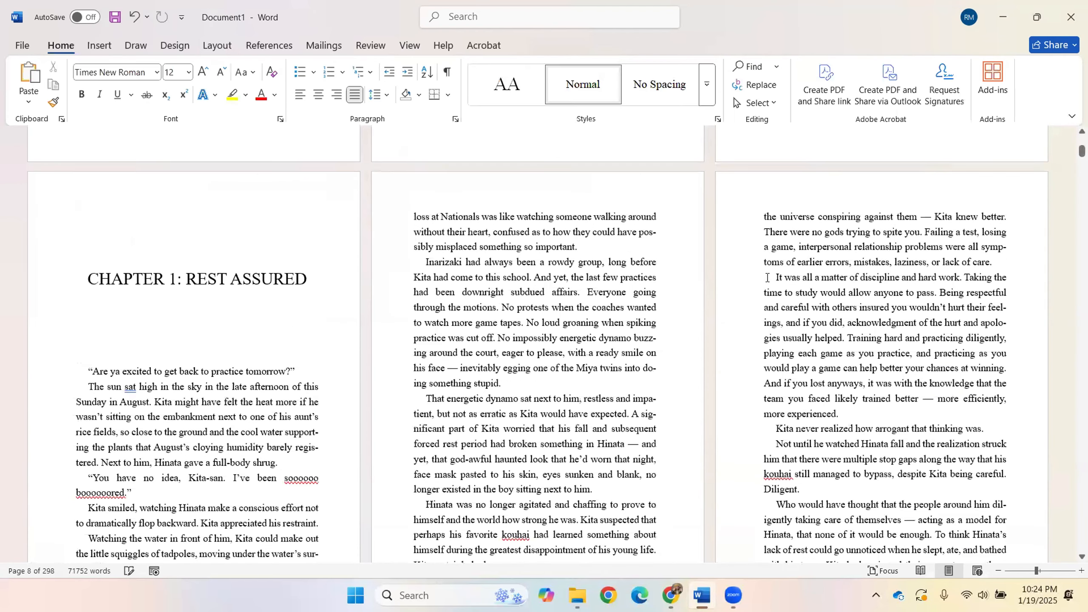
scroll(552, 476, down, 3)
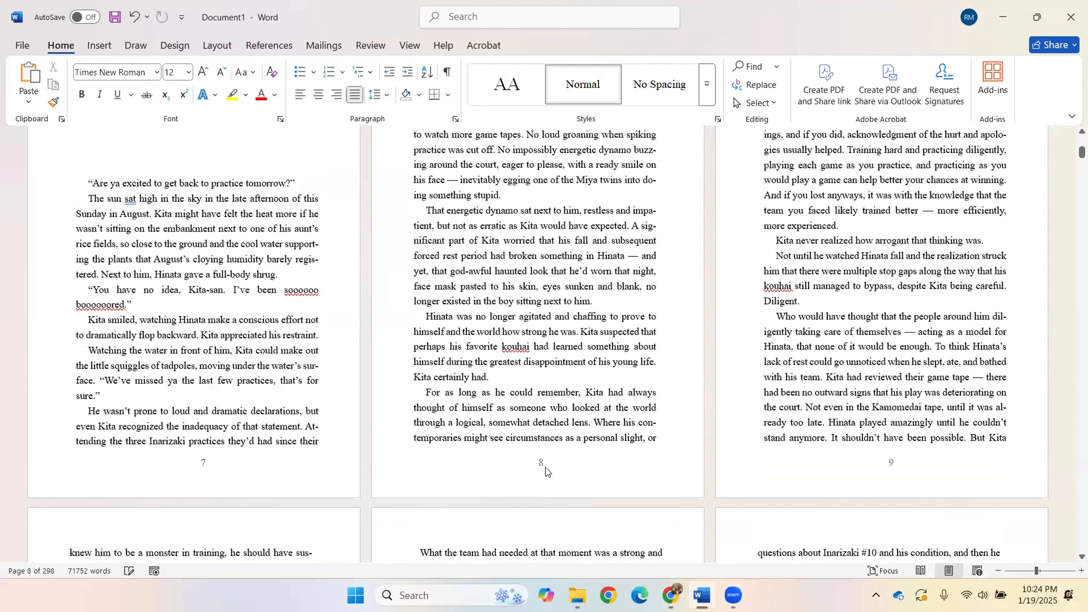
double_click(546, 467)
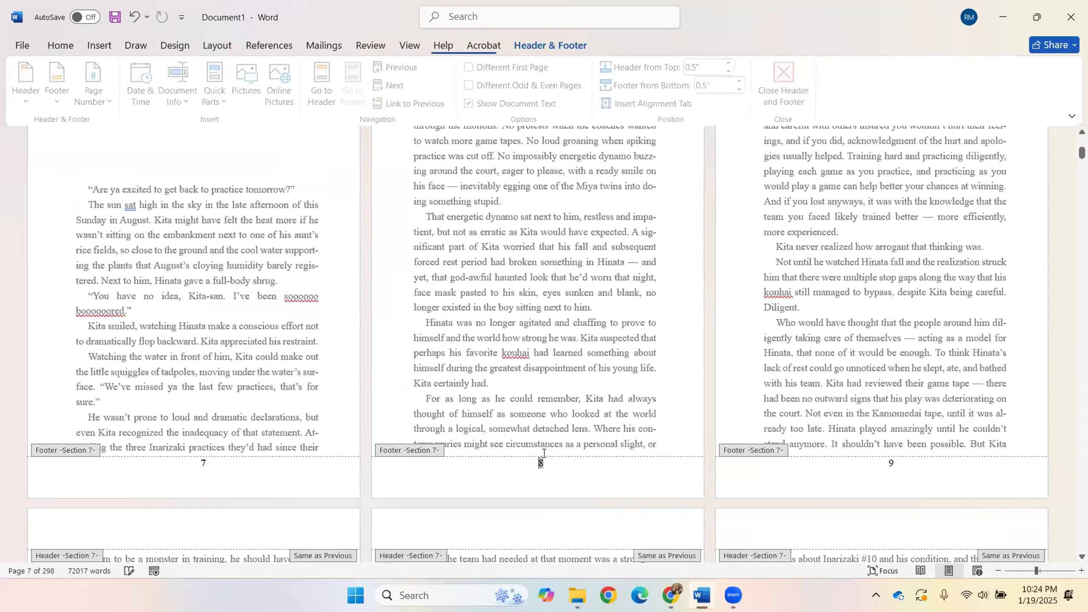
click(473, 67)
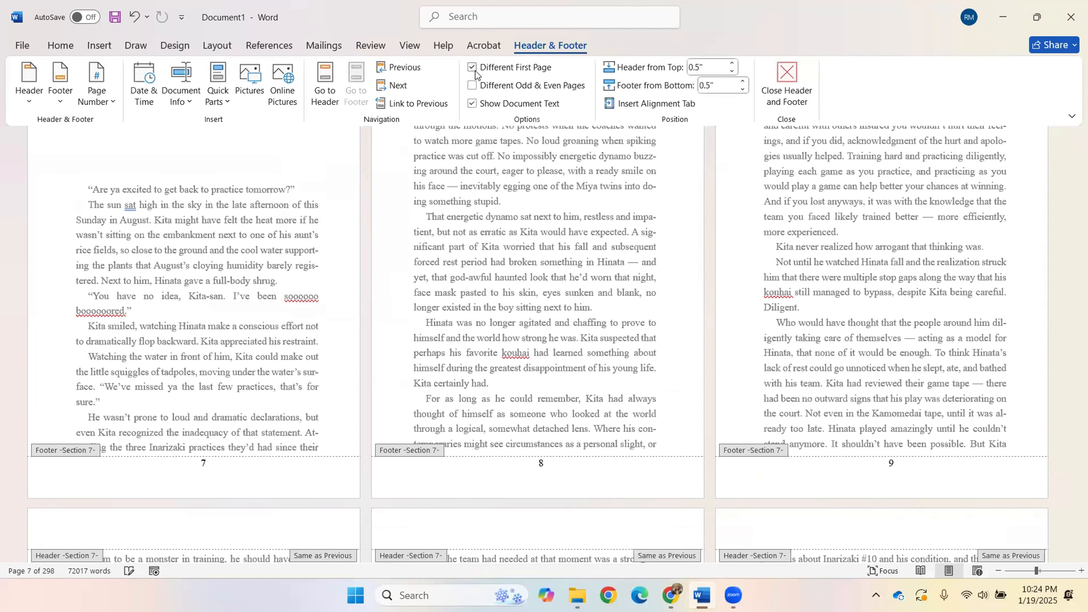
scroll(189, 343, up, 2)
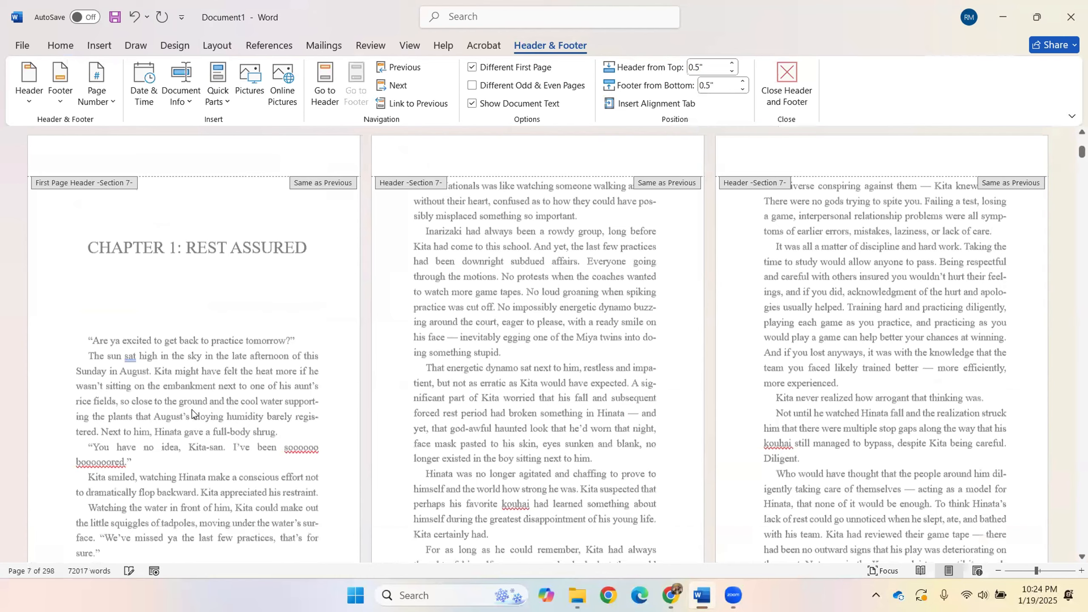
scroll(188, 472, down, 3)
scroll(679, 322, up, 2)
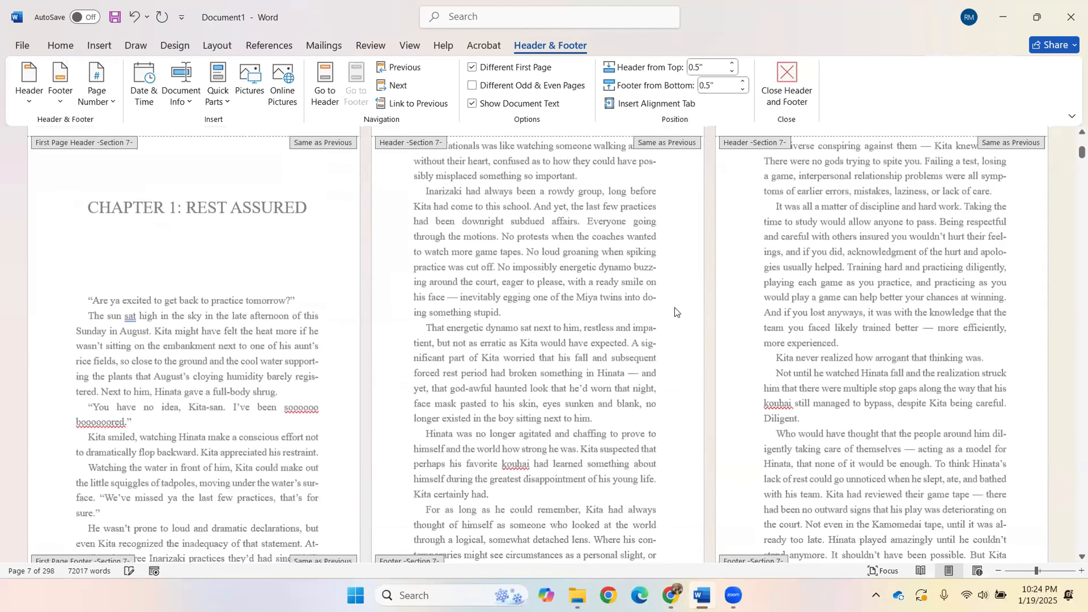
Examine the headers and footers on the Chapter 1 pages, and leave header and footer editing.
scroll(535, 162, up, 1)
click(521, 153)
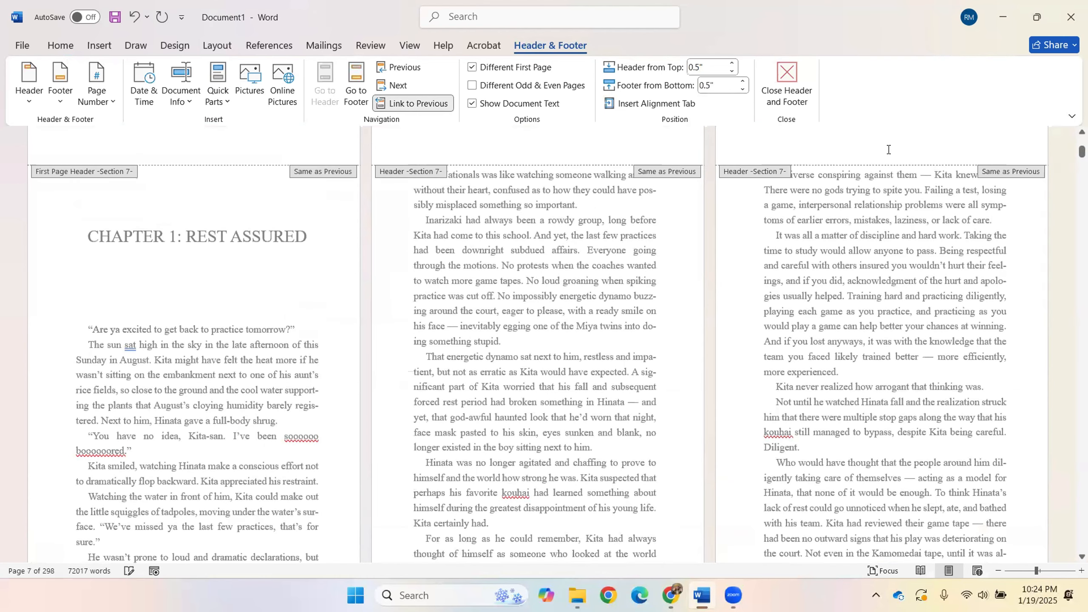
scroll(532, 238, up, 1)
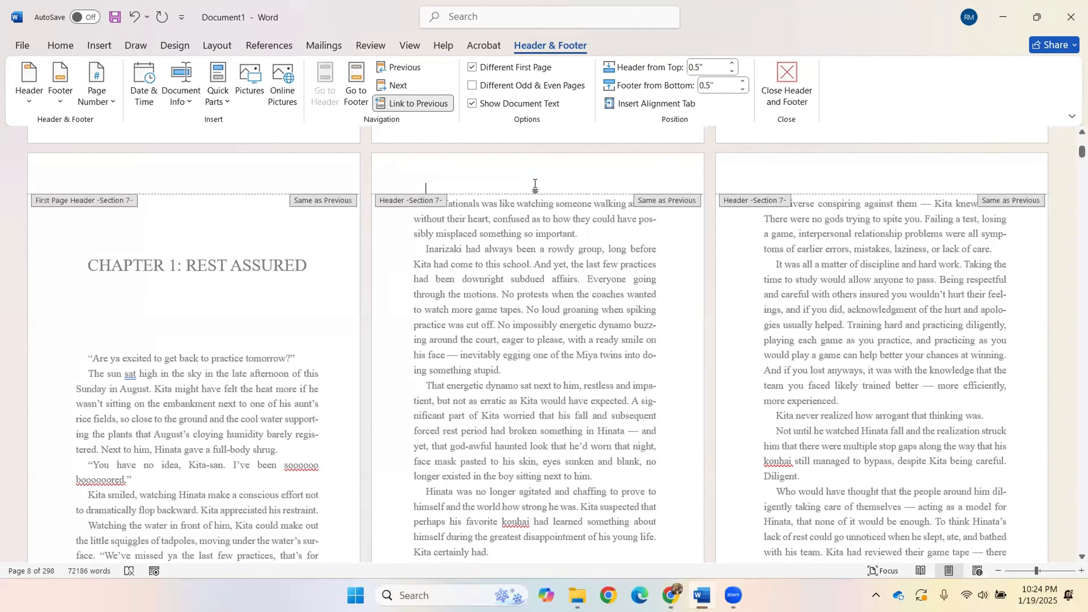
scroll(557, 323, down, 2)
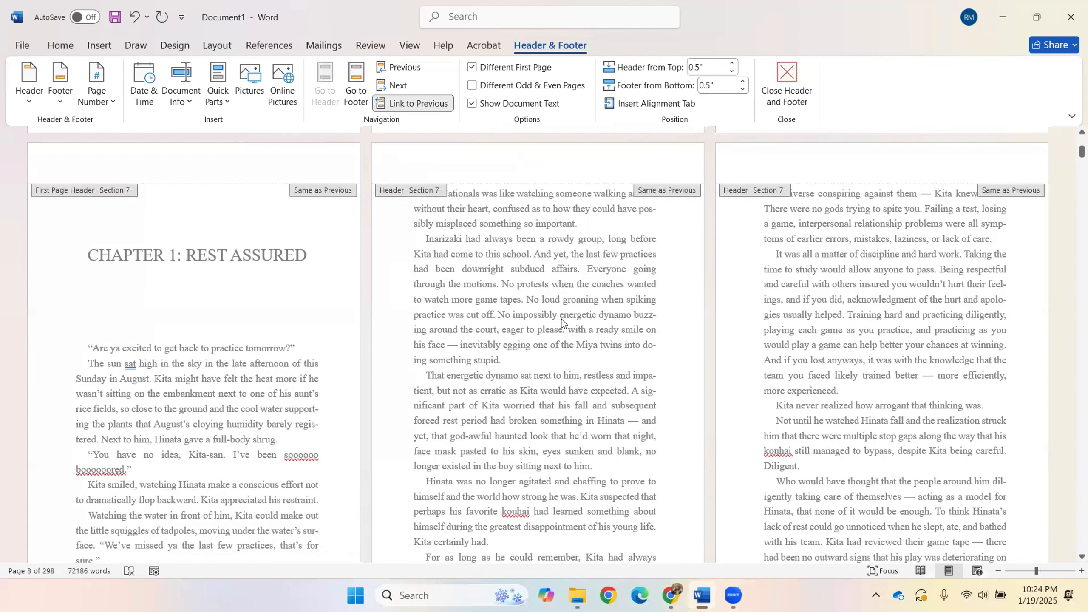
scroll(553, 321, up, 1)
scroll(557, 386, down, 2)
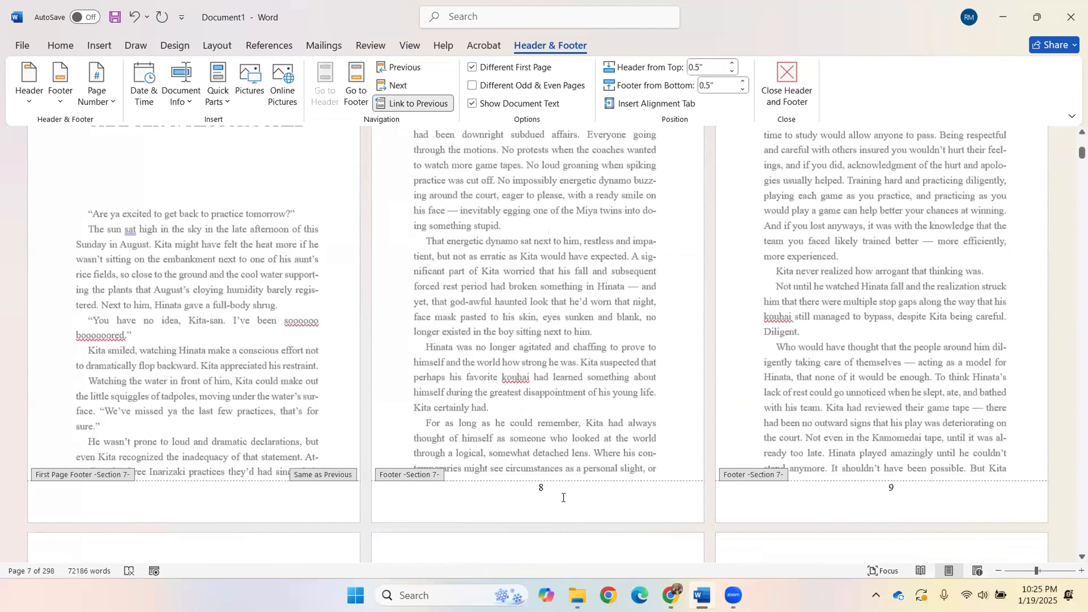
click(787, 95)
Go to Chapter 2: Receive New Things through the heading list and turn on Different First Page for its section.
click(748, 66)
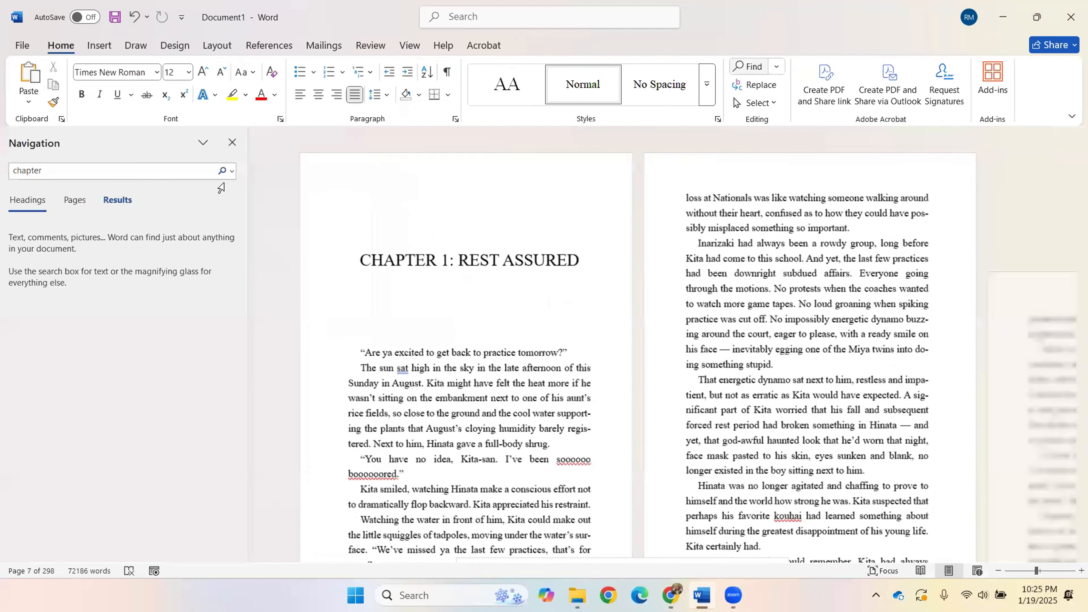
click(222, 170)
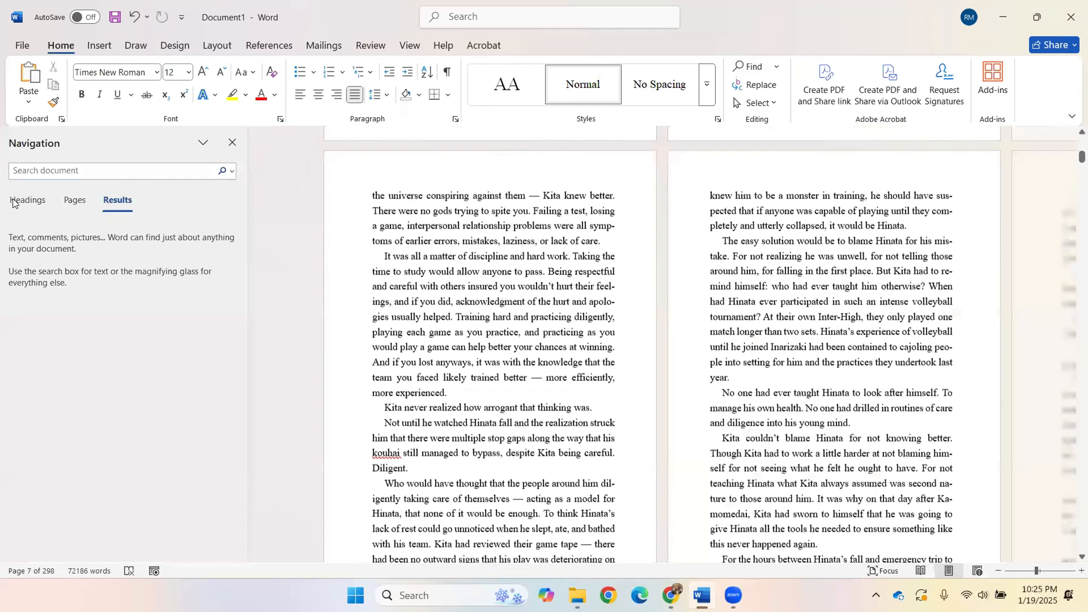
click(128, 253)
scroll(720, 450, down, 5)
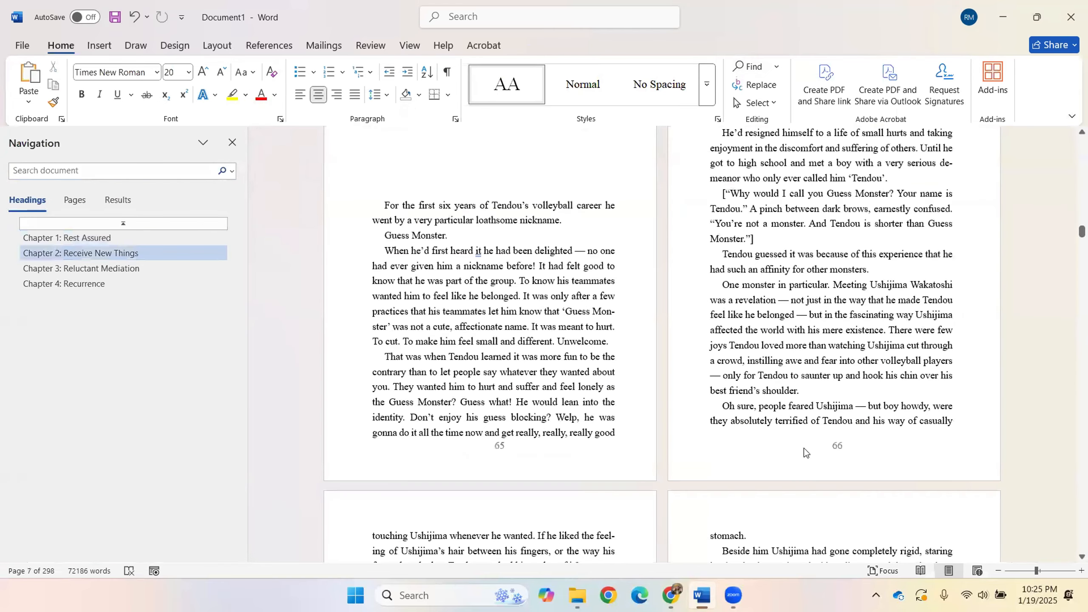
double_click(842, 429)
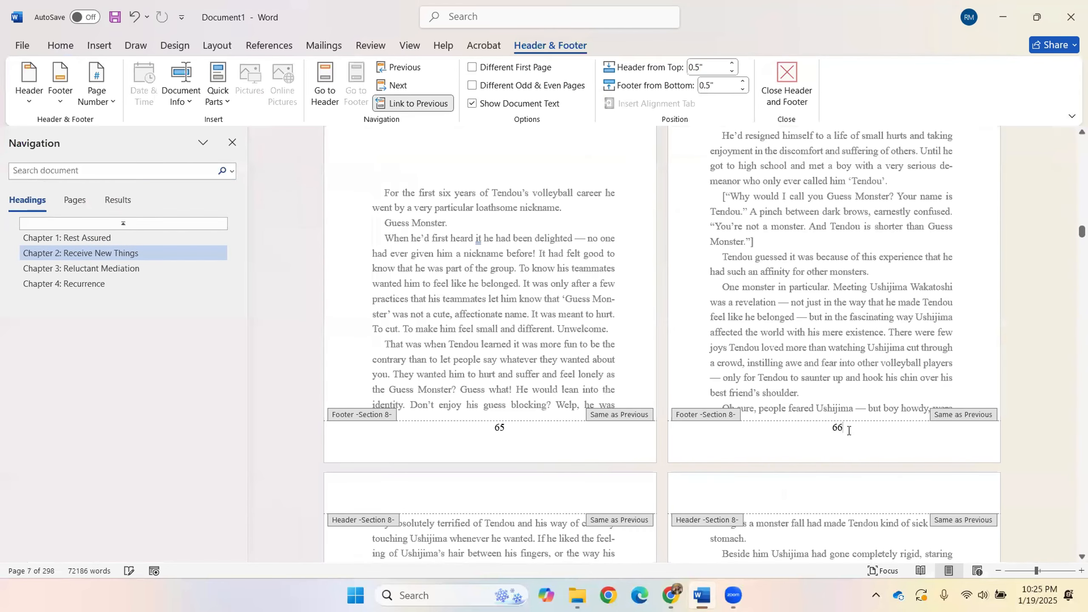
click(472, 68)
click(788, 81)
Turn on Different First Page for the Chapter 3: Reluctant Mediation section and leave footer editing.
click(143, 268)
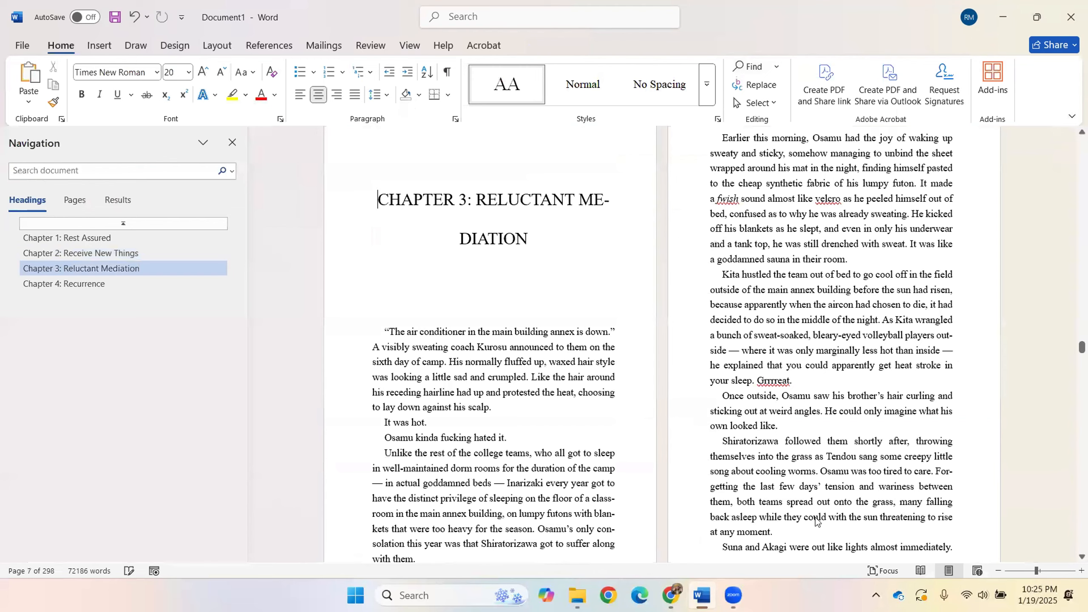
scroll(819, 521, down, 2)
double_click(848, 485)
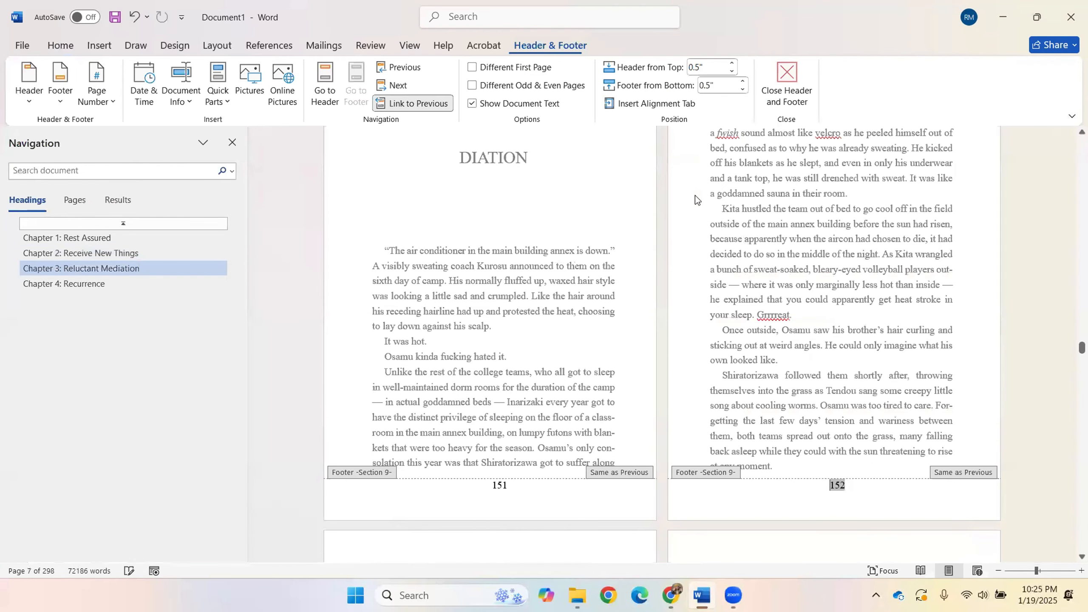
click(472, 68)
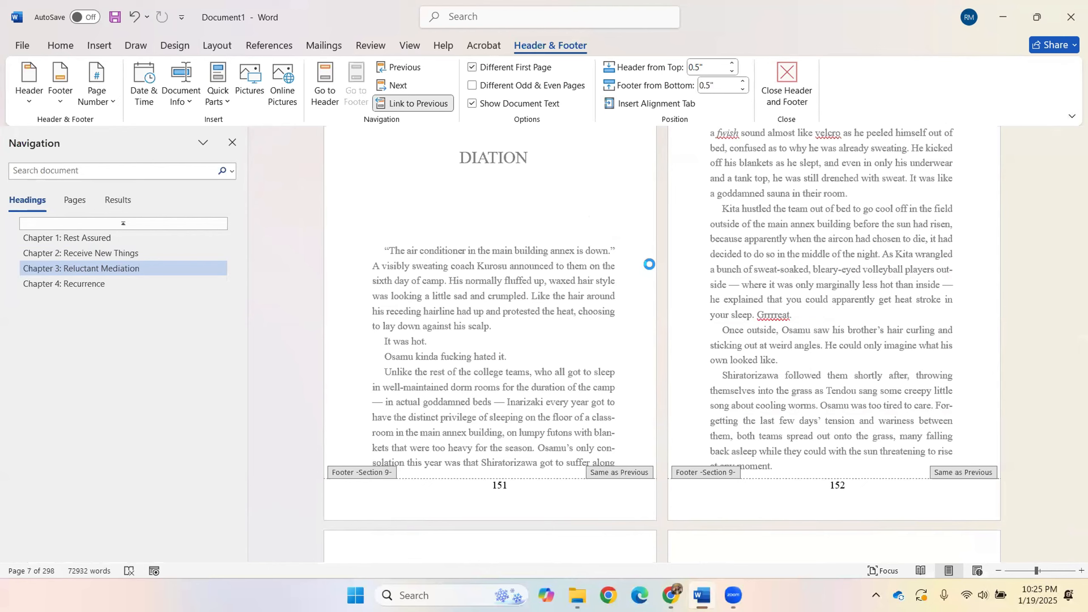
click(787, 86)
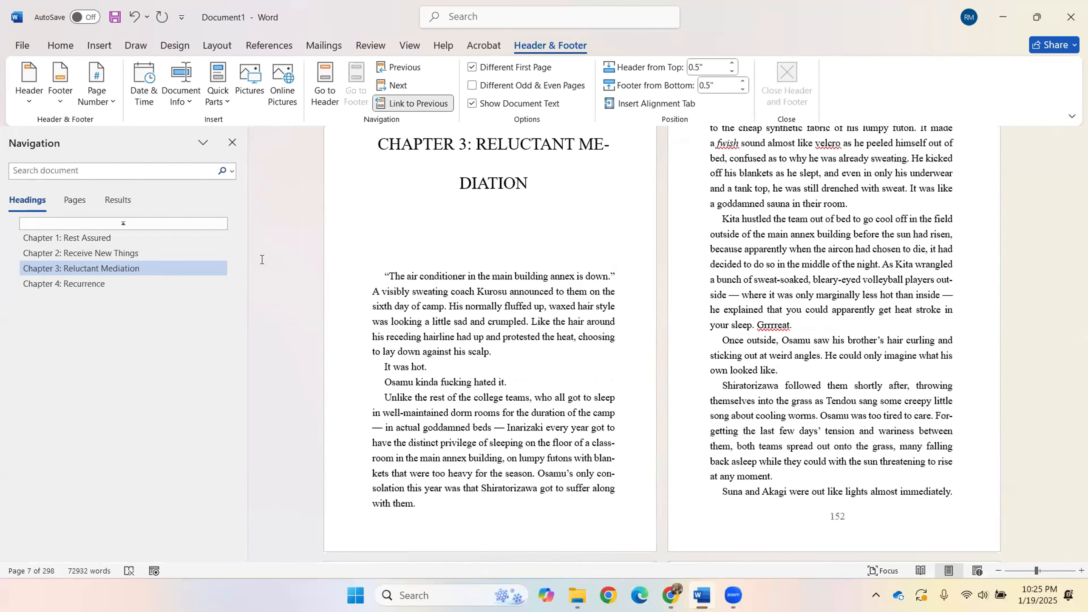
Turn on Different First Page for the Chapter 4: Recurrence section and leave footer editing.
click(143, 284)
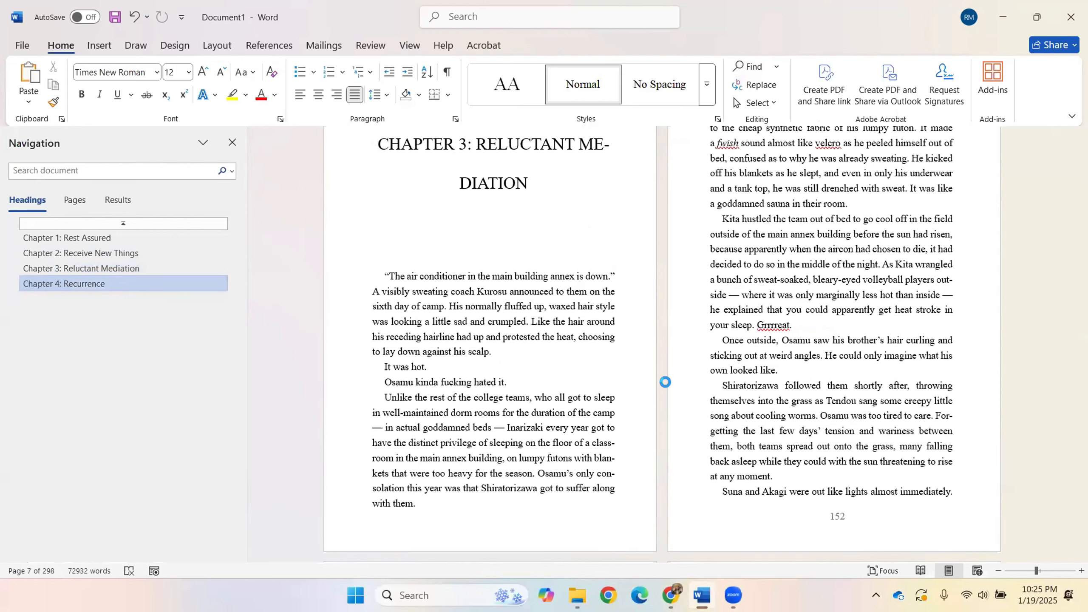
scroll(675, 394, down, 5)
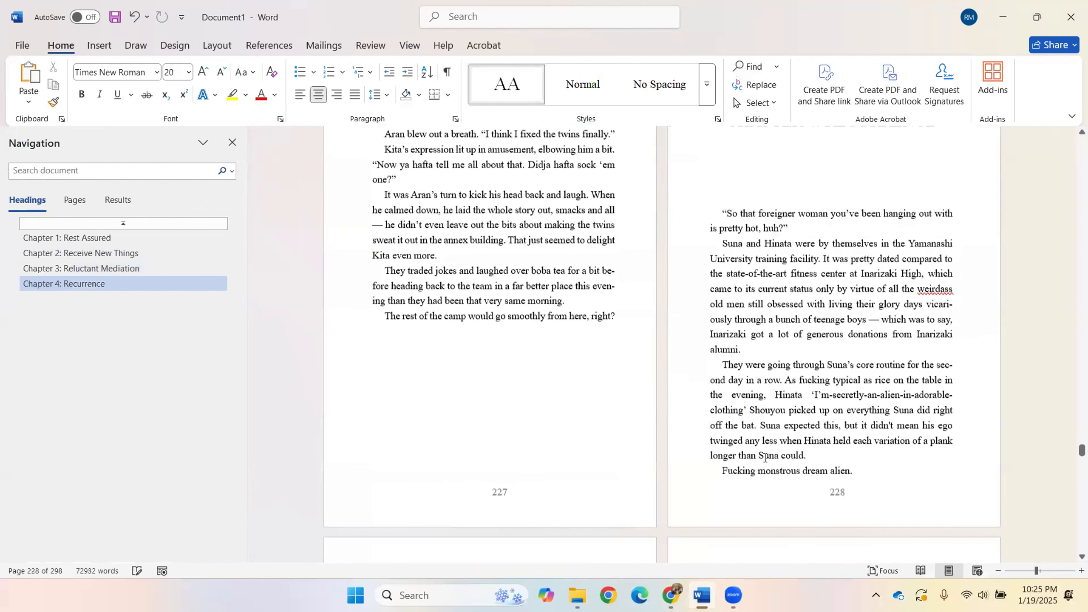
double_click(832, 489)
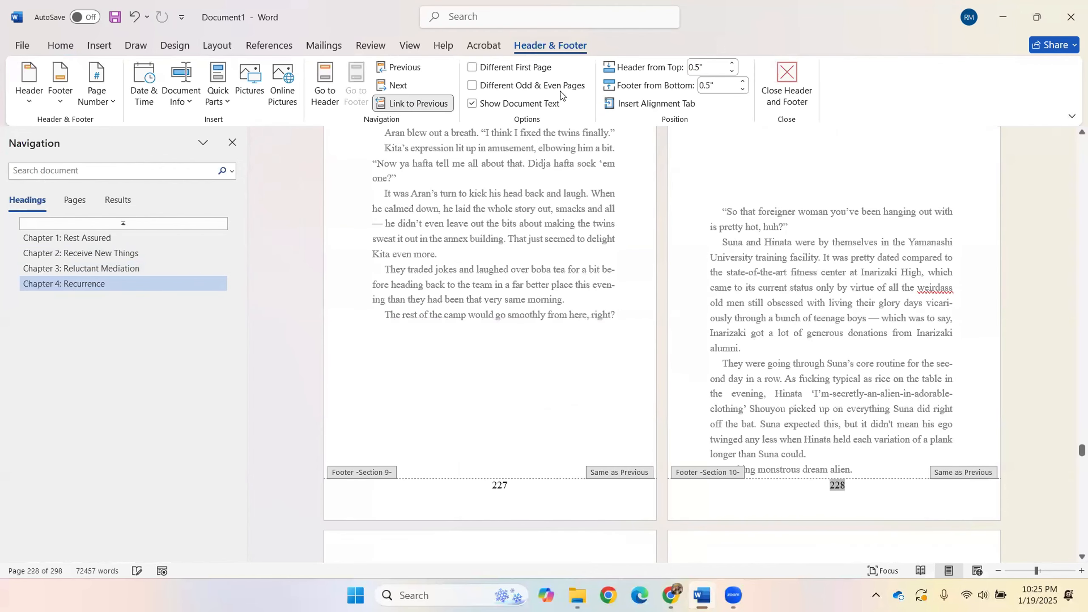
click(472, 66)
click(790, 91)
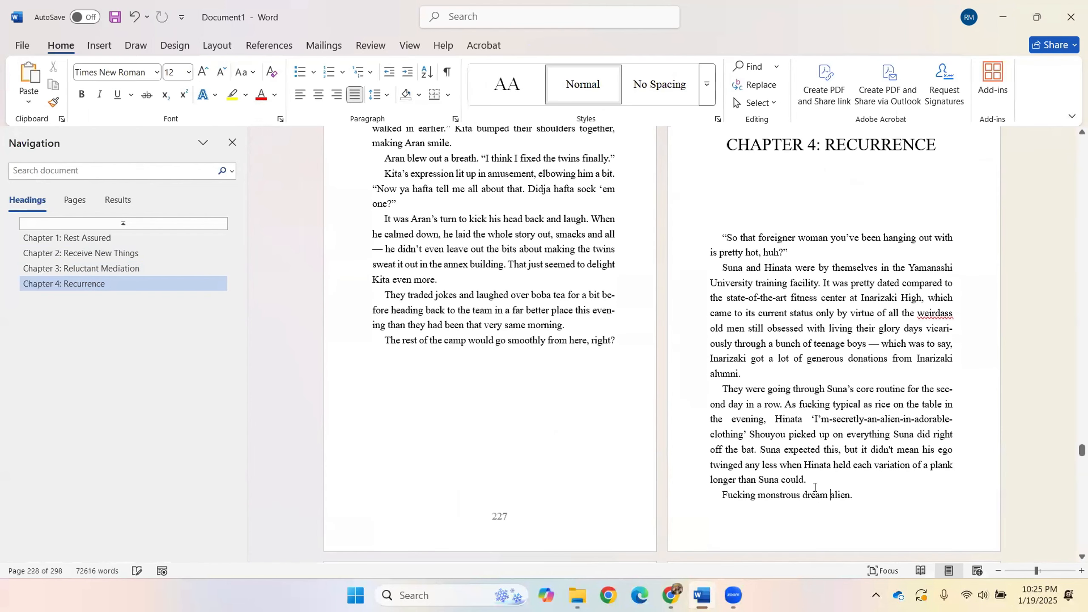
Reword the Chapter 1 heading as CHAPTER ONE without the colon, with REST ASSURED on a second line within the same heading.
click(94, 239)
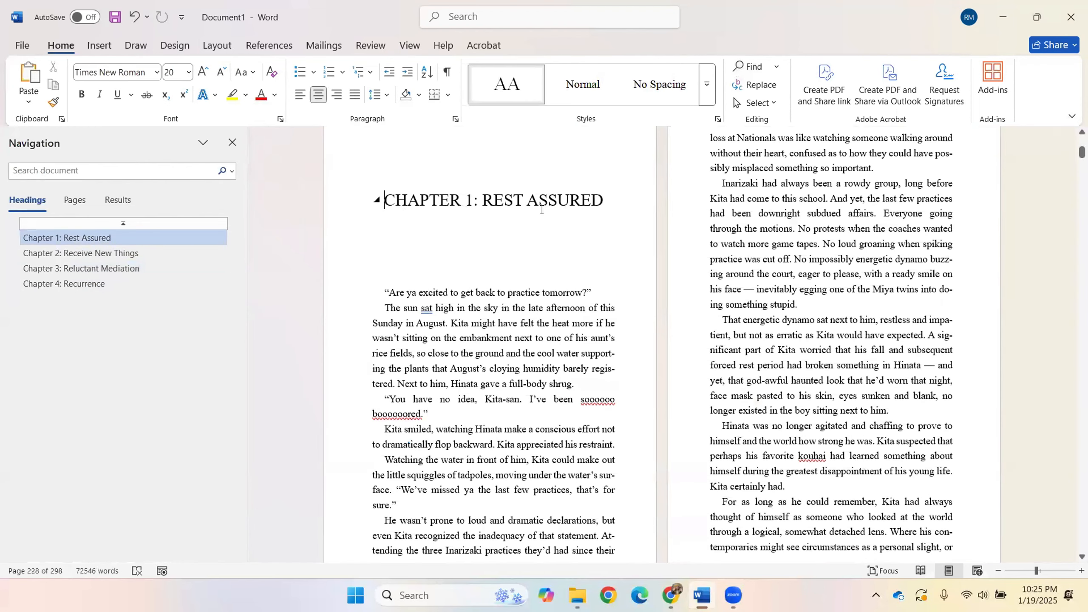
click(108, 254)
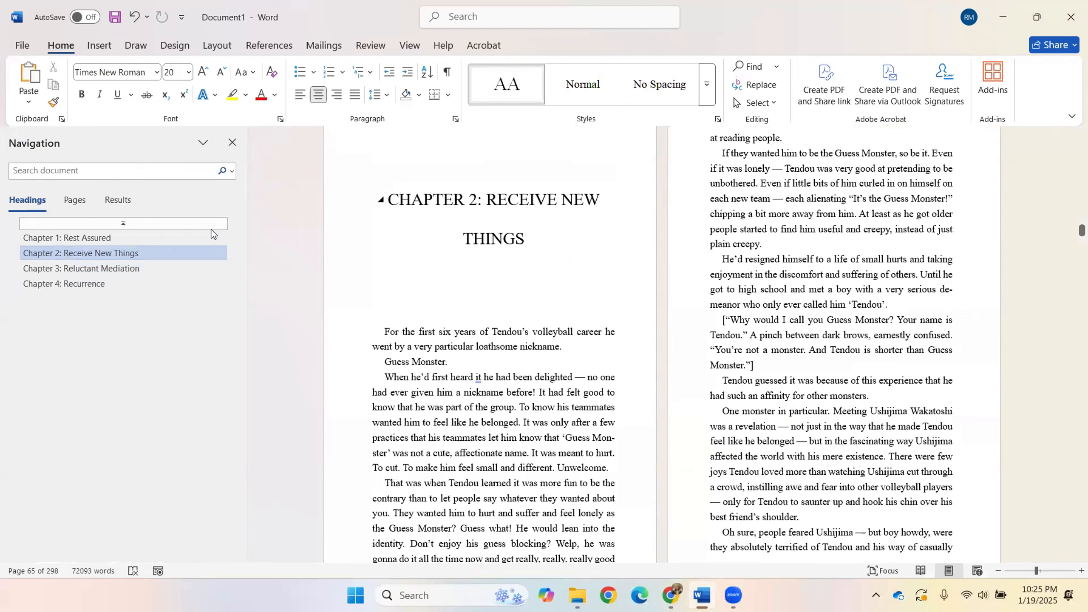
click(210, 236)
click(483, 200)
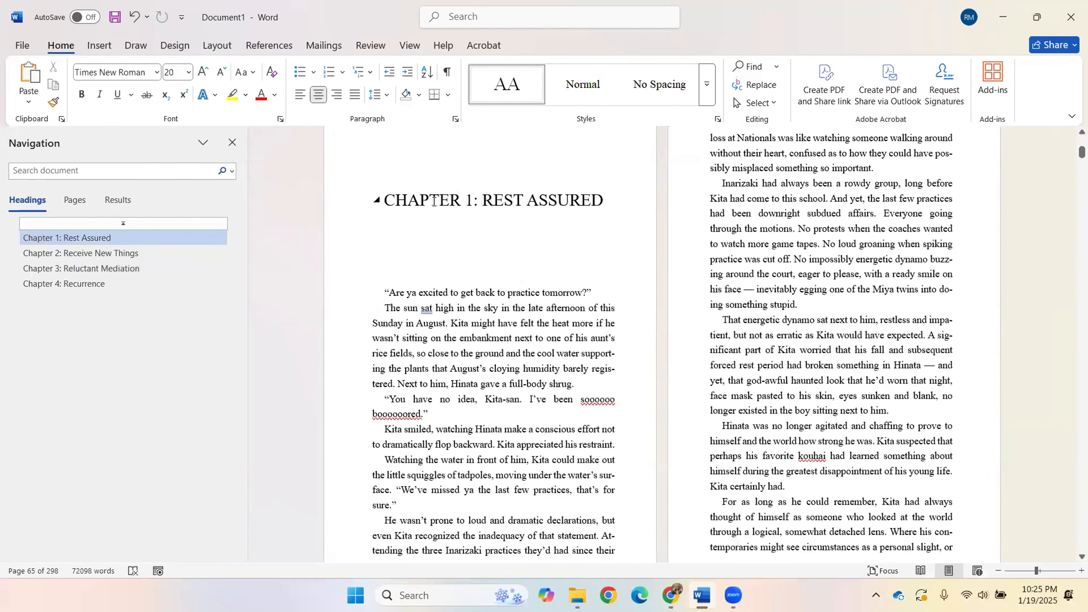
key(BackSpace)
key(BackSpace)
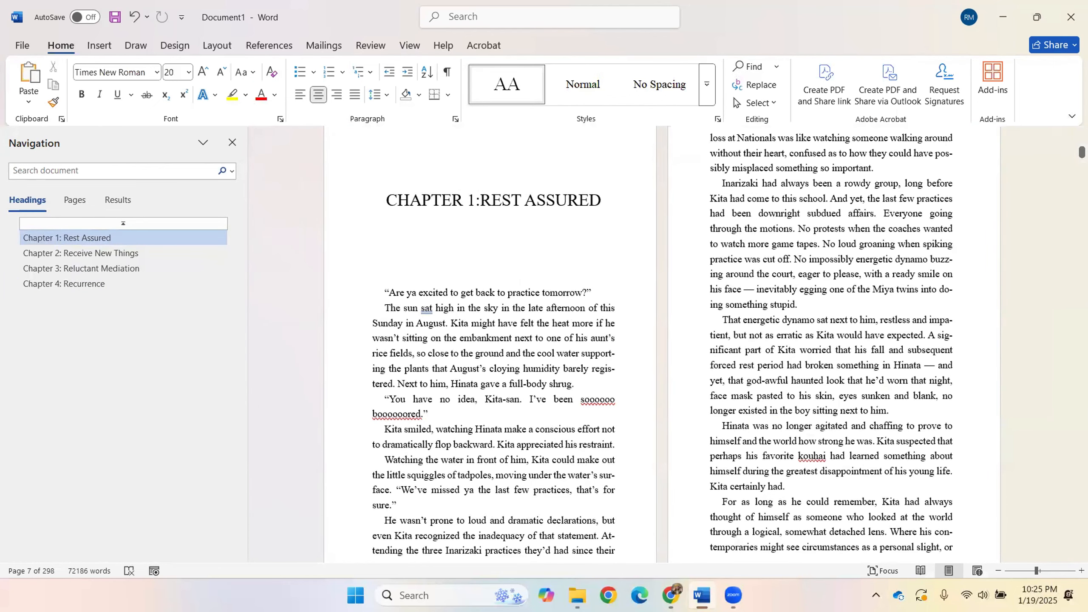
key(shift+Return)
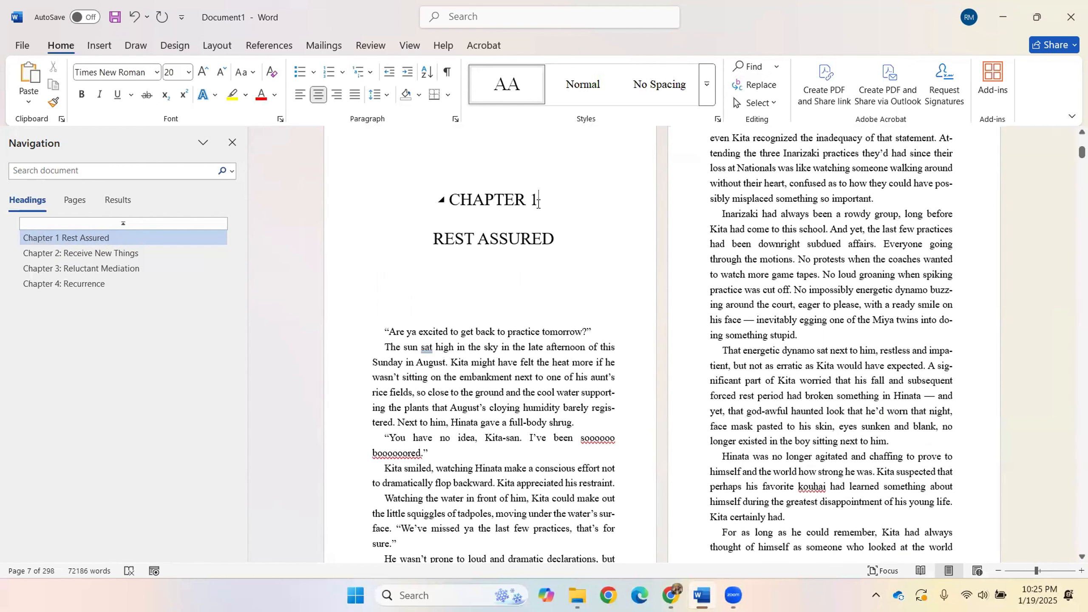
key(BackSpace)
text(ONE)
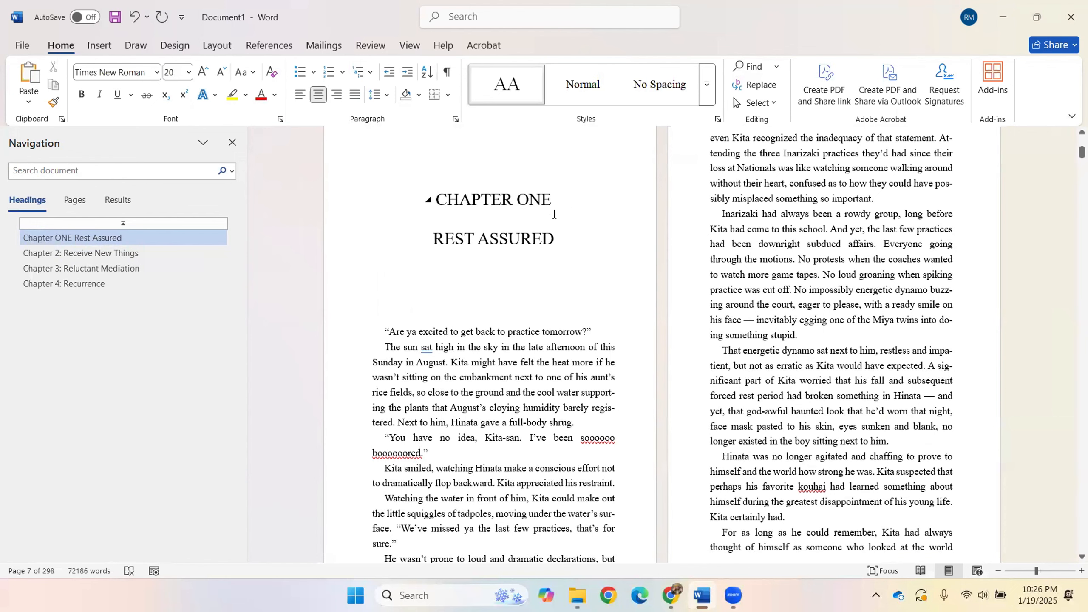
Insert a line break after the colon in the Chapter 3 heading so RELUCTANT MEDIATION sits on its own line.
click(105, 268)
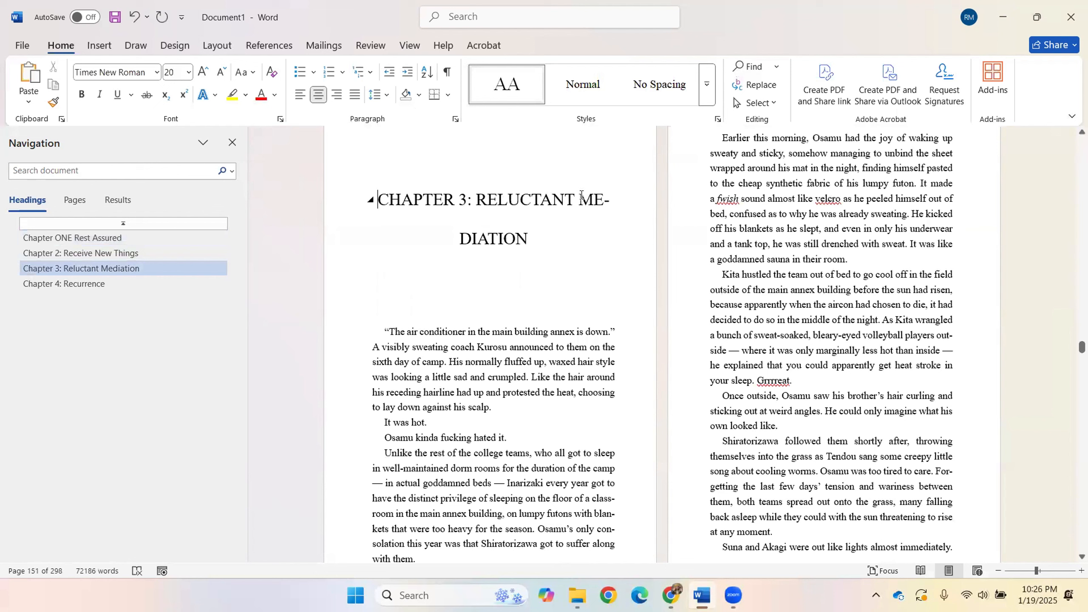
click(480, 198)
key(shift+Return)
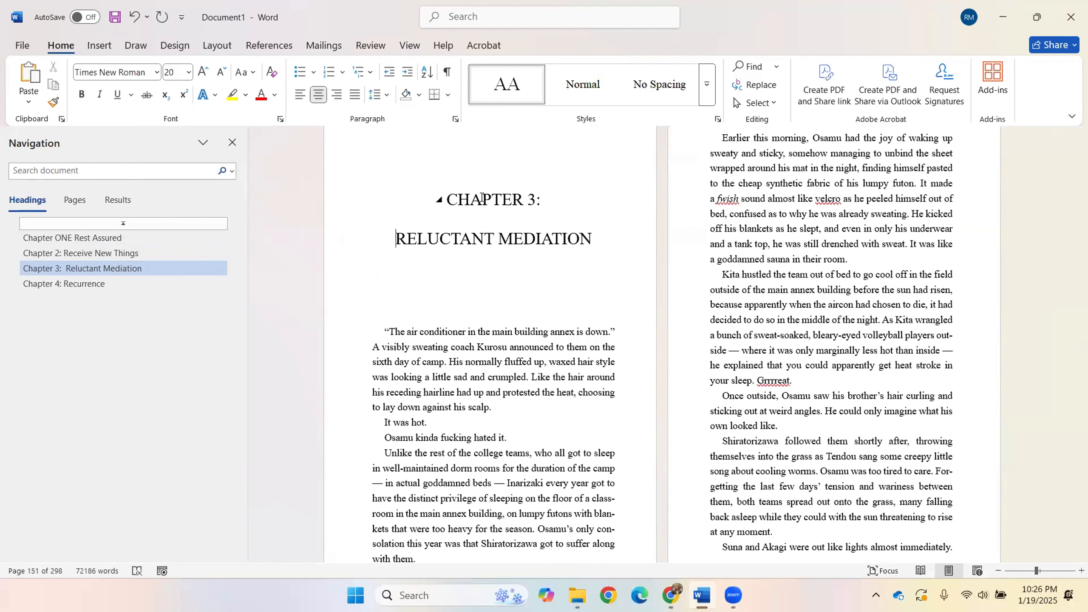
Try a paragraph break in place of the line break in the Chapter 3 heading, and restore the line break.
key(BackSpace)
key(Return)
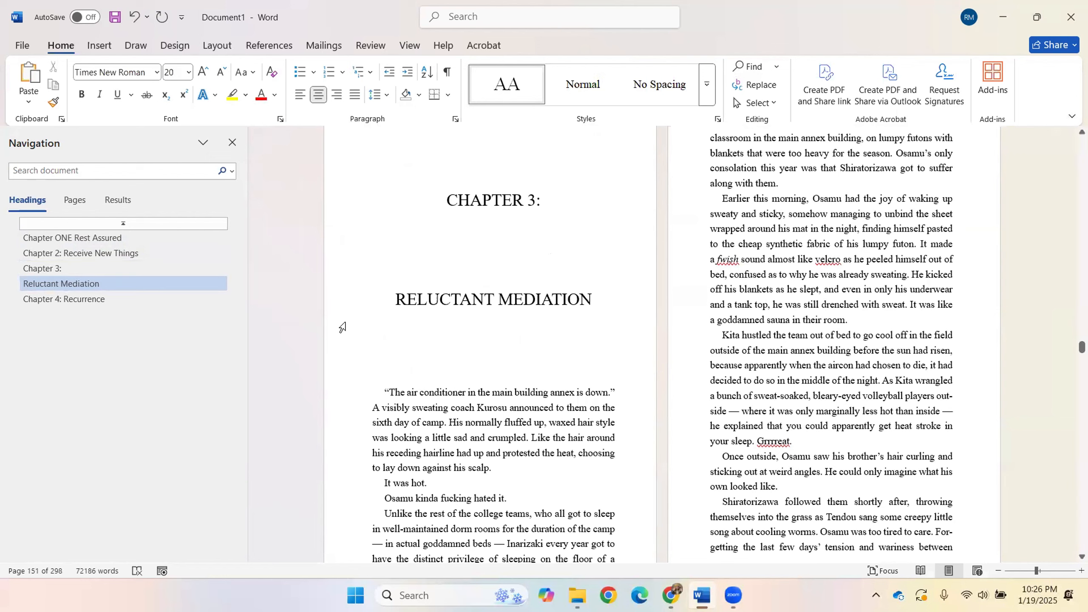
key(BackSpace)
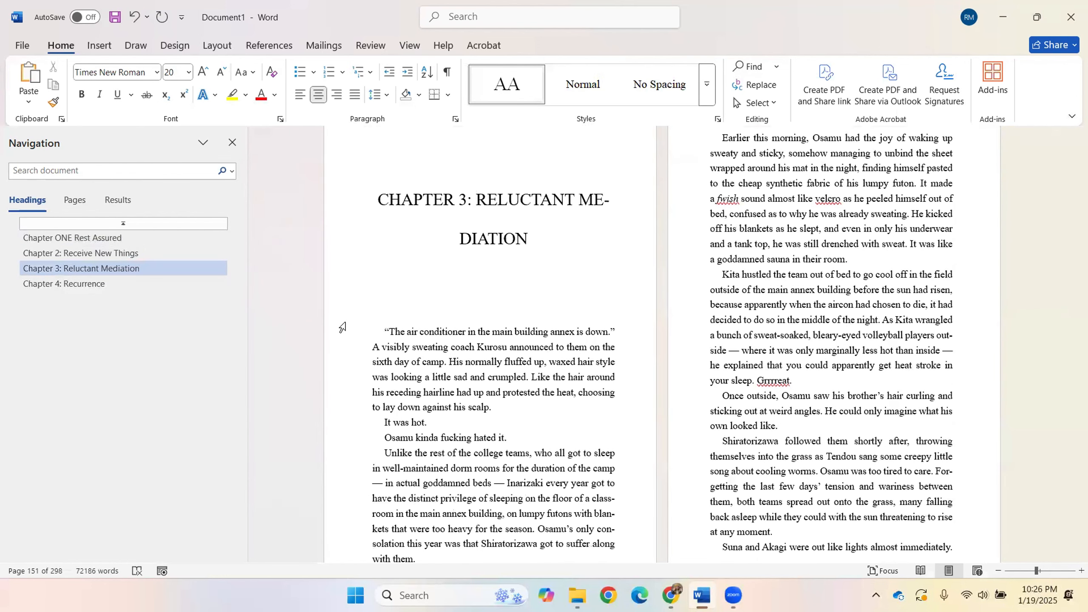
key(shift+Return)
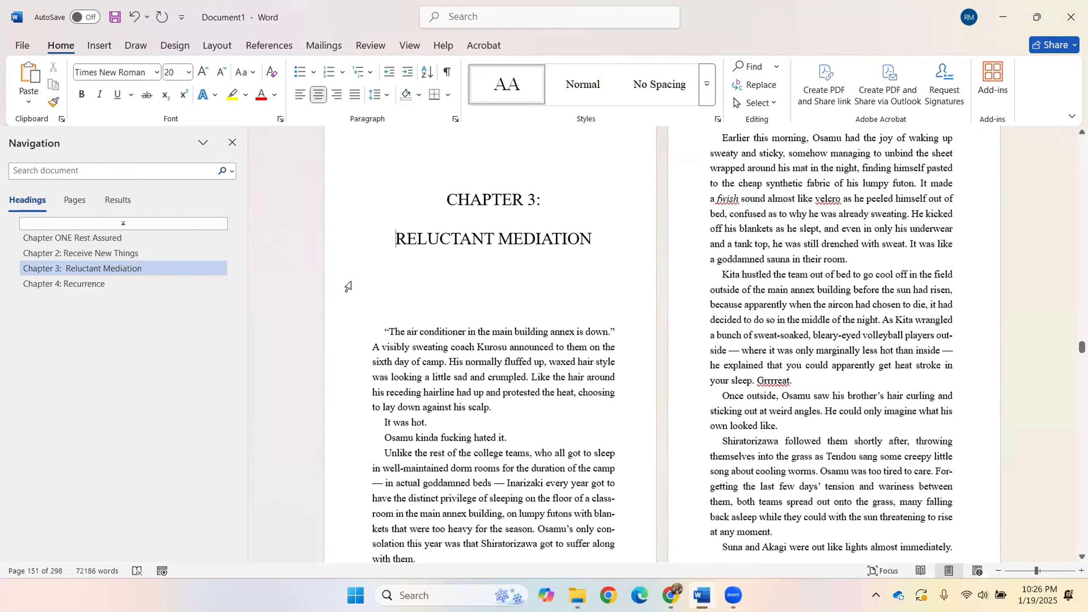
Remove the first-line indent from the paragraph following the scene-break line on page 22 and add a blank line above it.
click(97, 284)
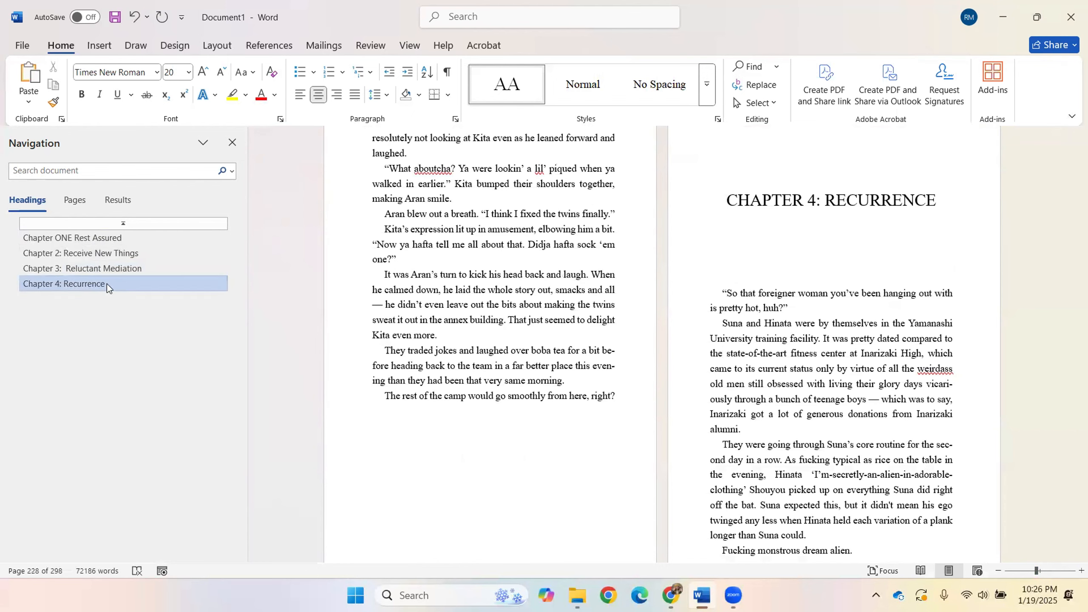
click(117, 241)
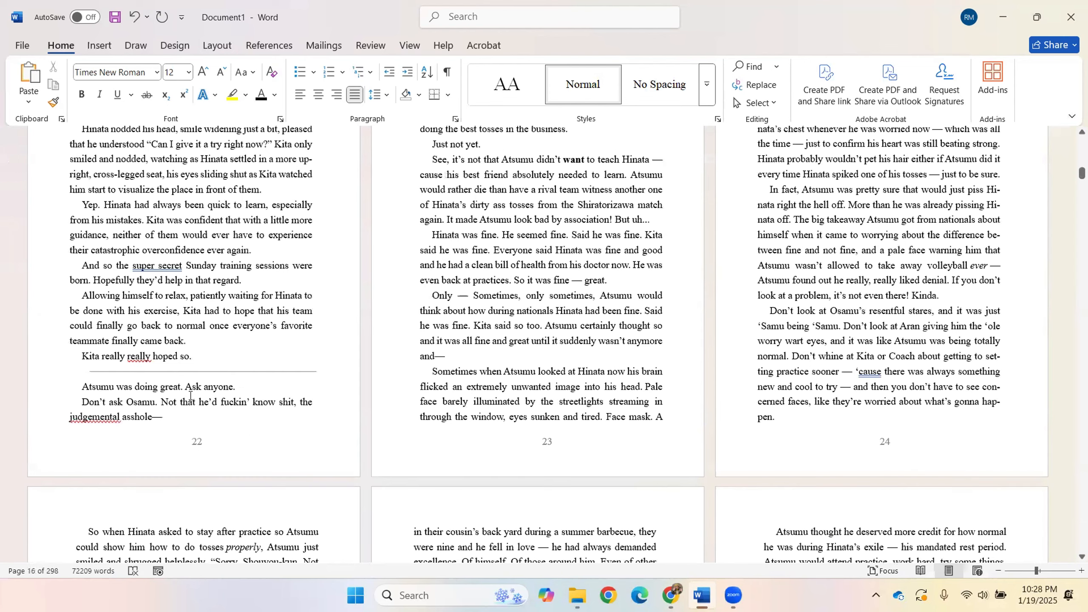
click(114, 368)
click(207, 372)
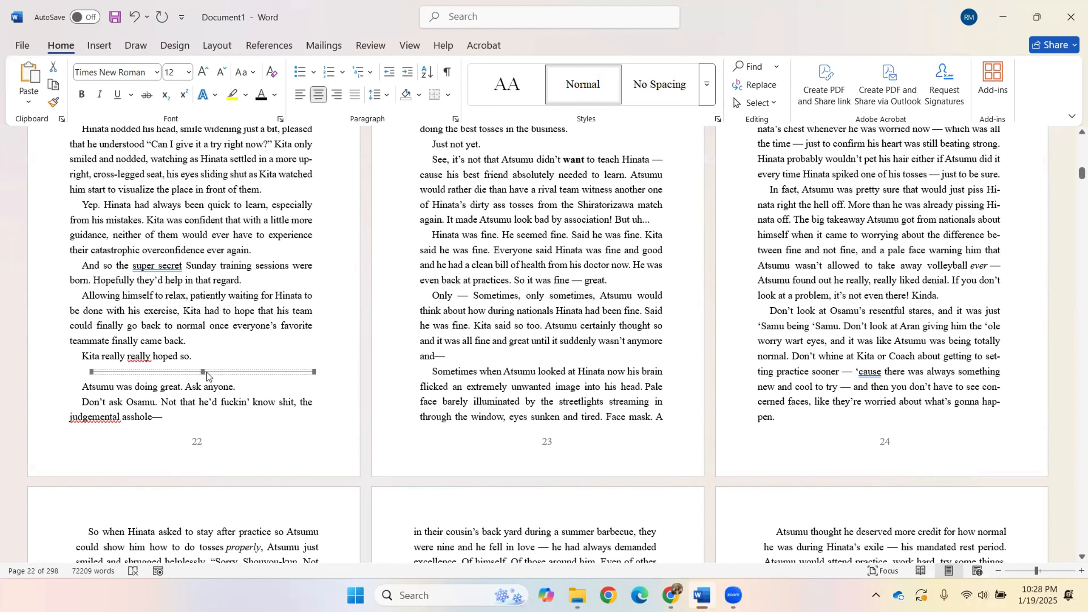
click(201, 352)
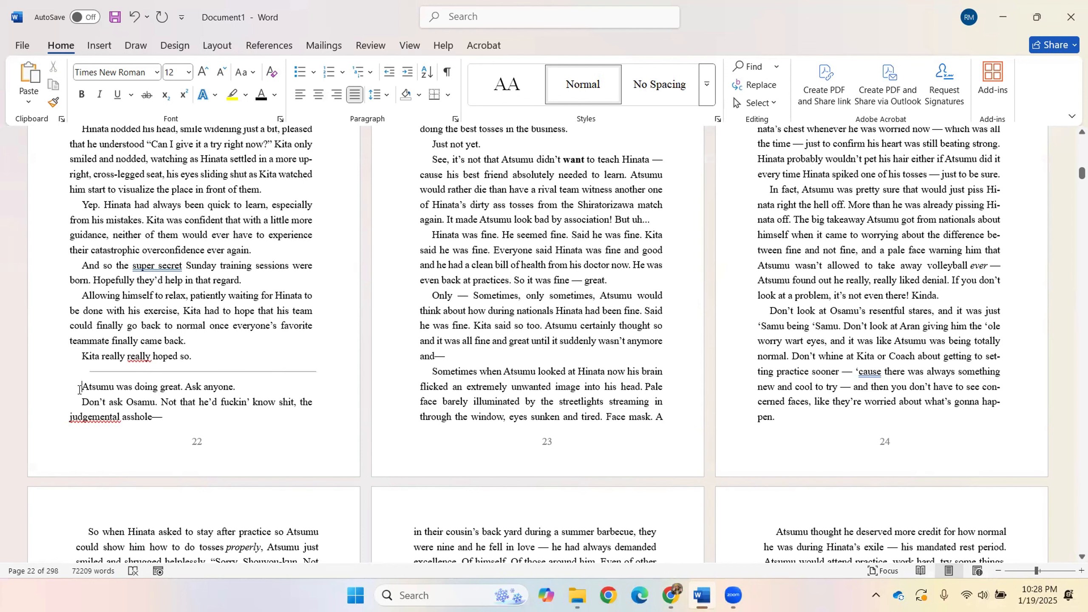
key(BackSpace)
key(Return)
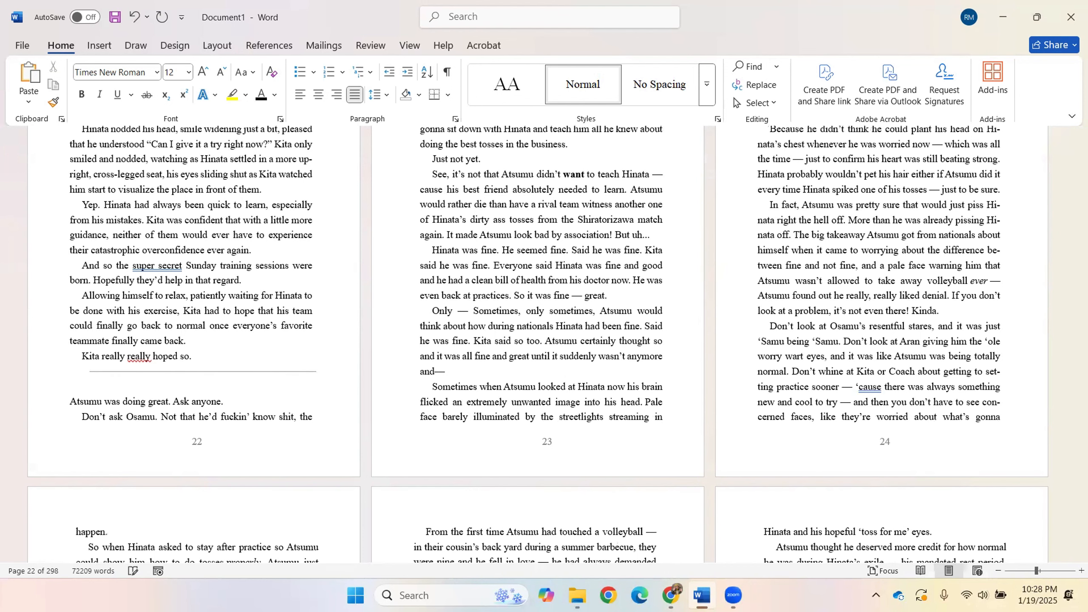
Delete the horizontal scene-break line on page 22.
click(107, 371)
key(Delete)
click(80, 387)
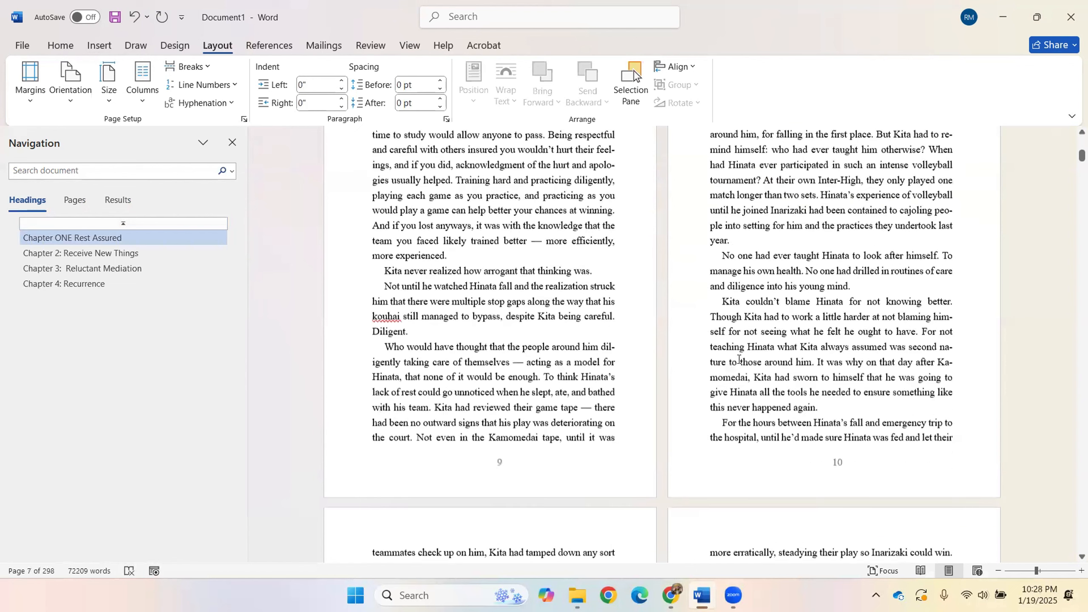
Examine the layout and page numbers of the opening pages of Chapter One.
scroll(739, 360, up, 15)
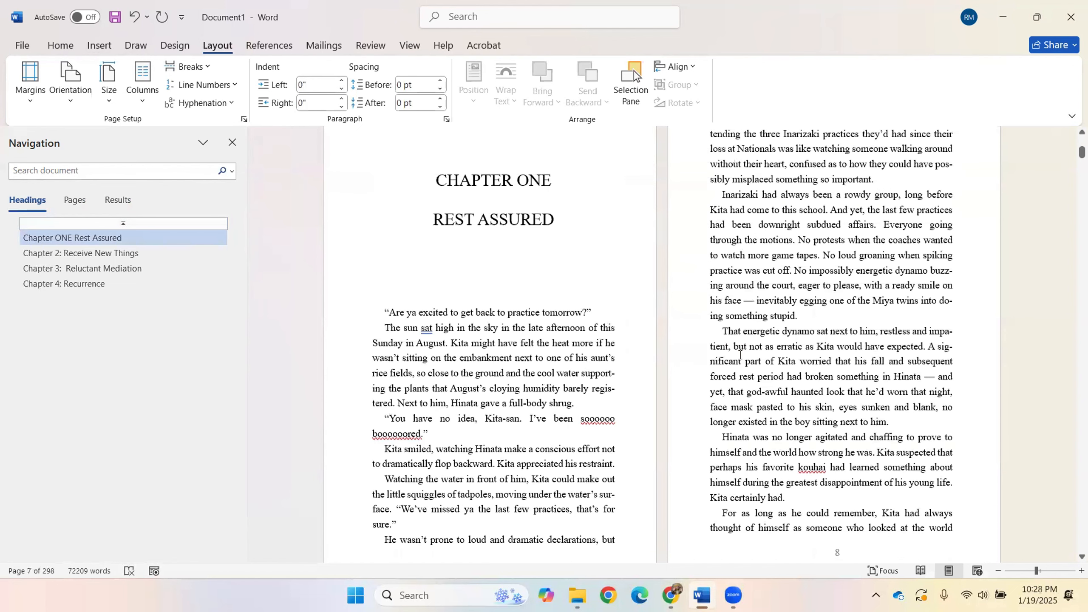
scroll(572, 213, up, 1)
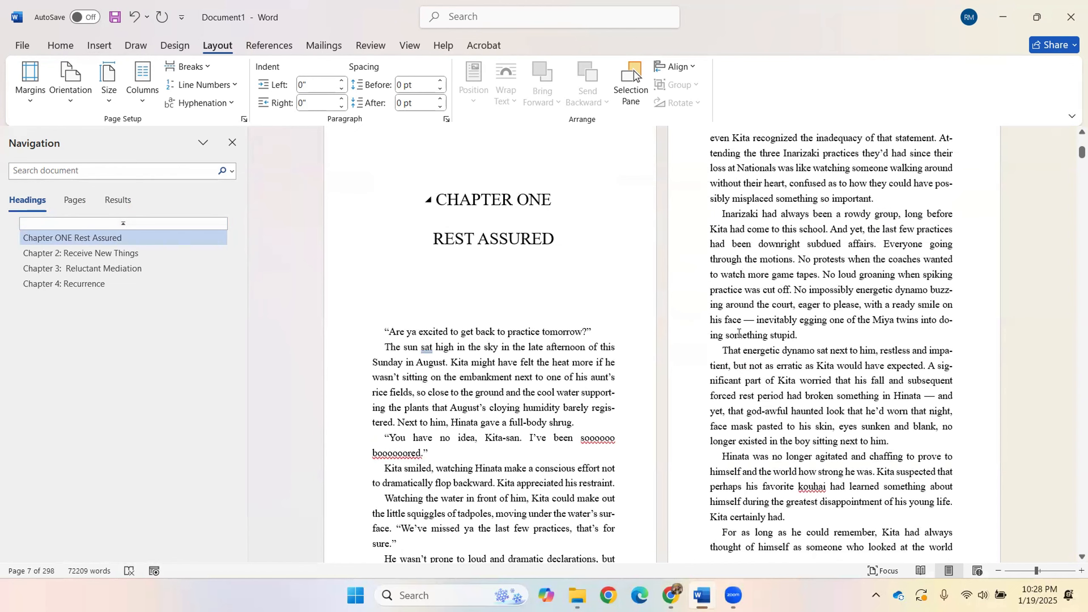
scroll(739, 334, down, 8)
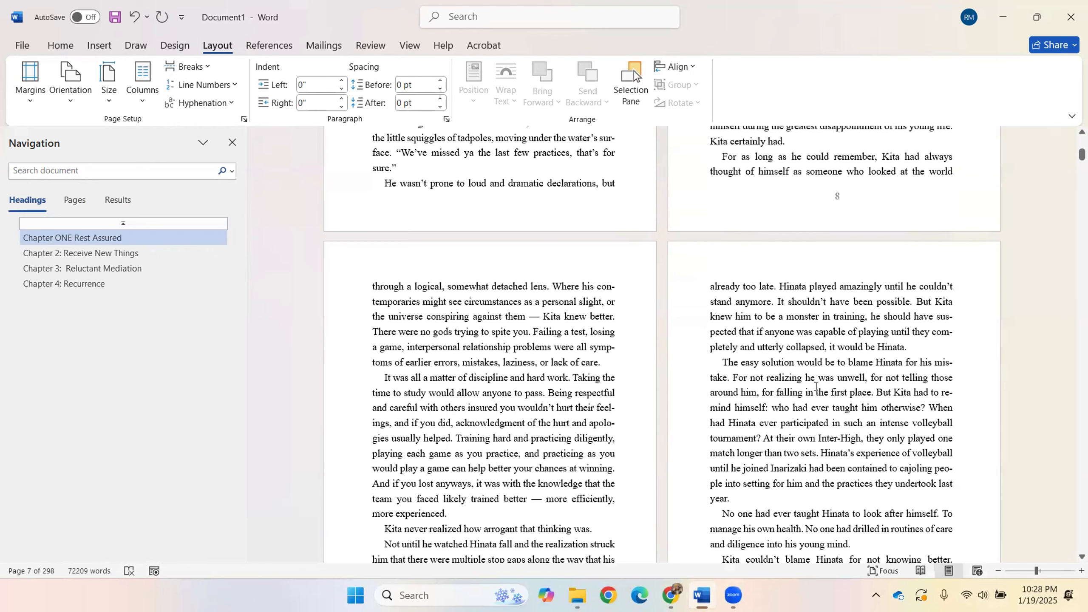
scroll(816, 388, down, 9)
scroll(433, 402, down, 1)
drag(429, 410, 476, 516)
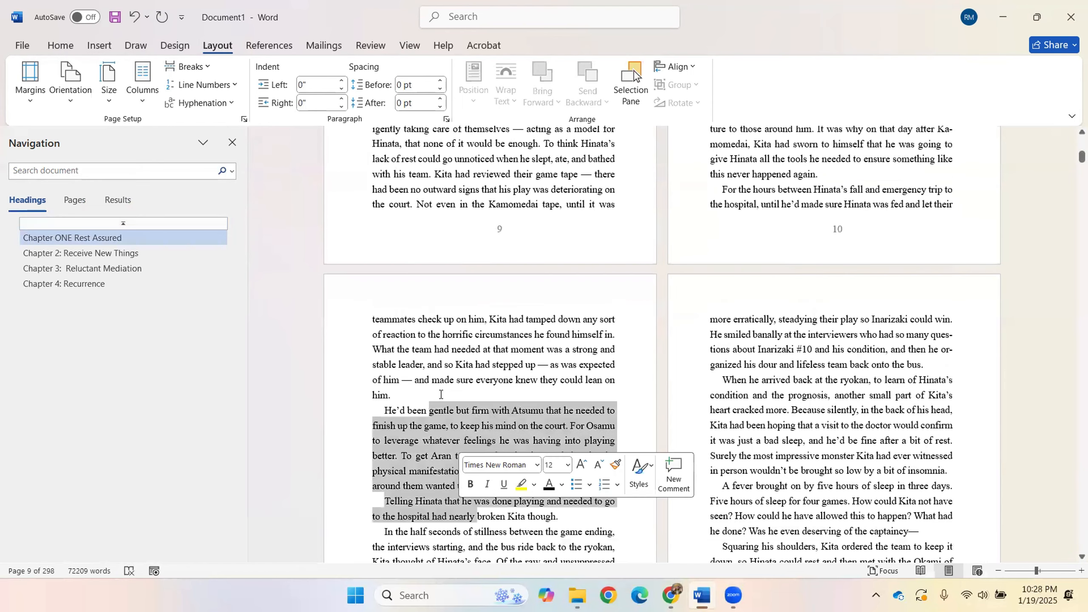
click(441, 394)
scroll(1072, 167, up, 1)
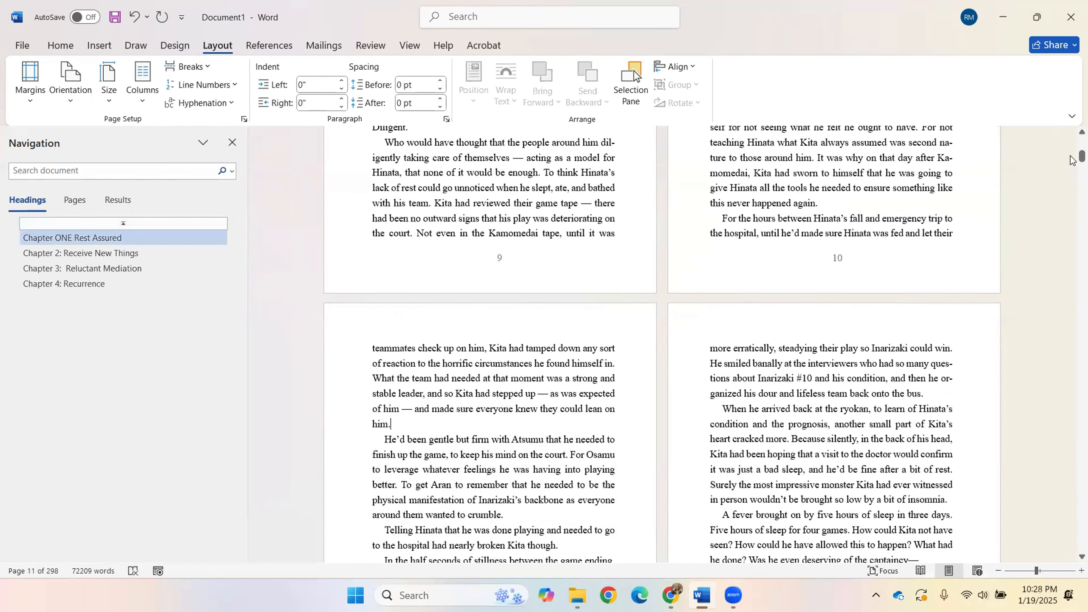
Return to the FOXKILL title page at the start of the document and close the heading navigation.
drag(1073, 160, 1074, 125)
scroll(765, 333, down, 2)
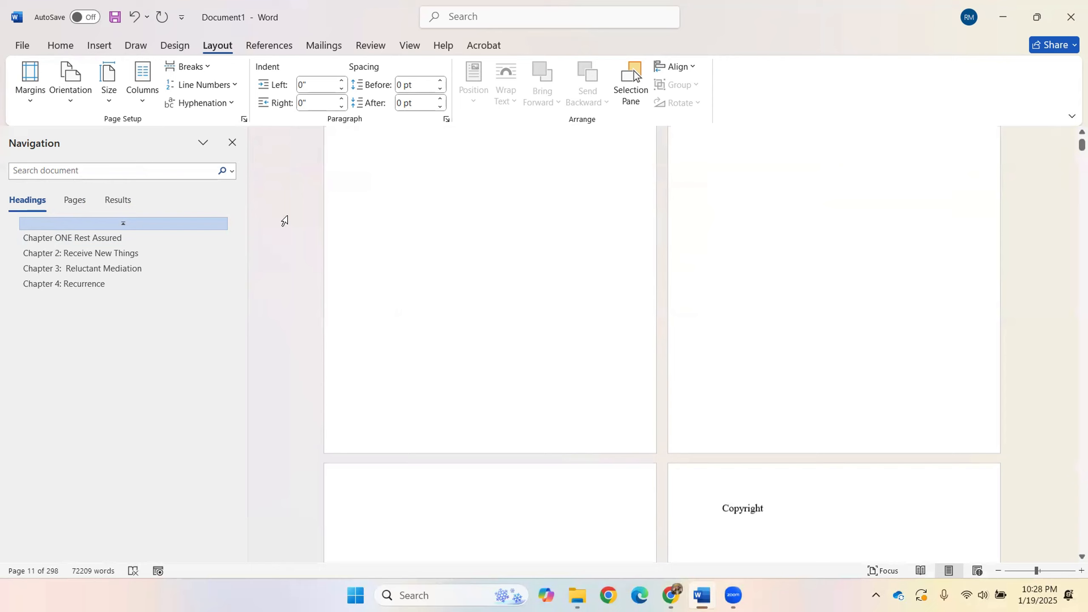
click(232, 142)
scroll(637, 319, up, 4)
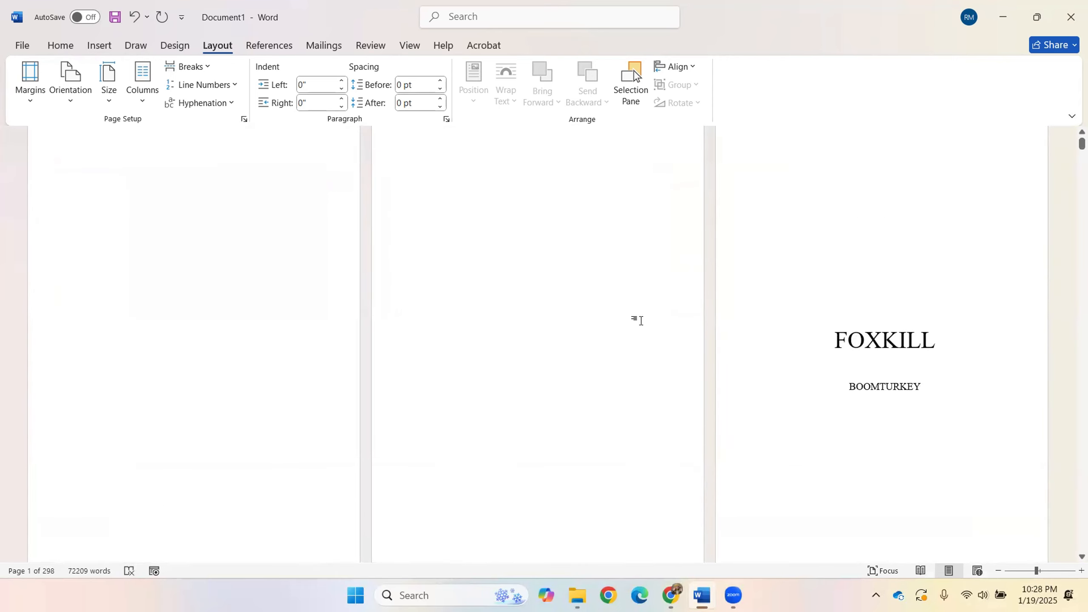
scroll(641, 320, down, 1)
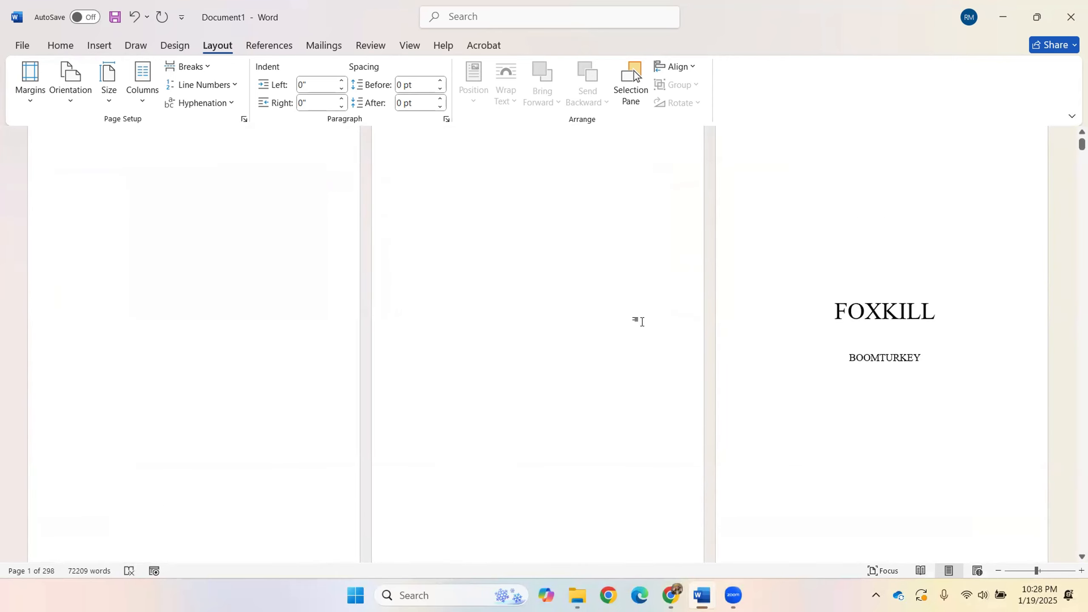
click(60, 45)
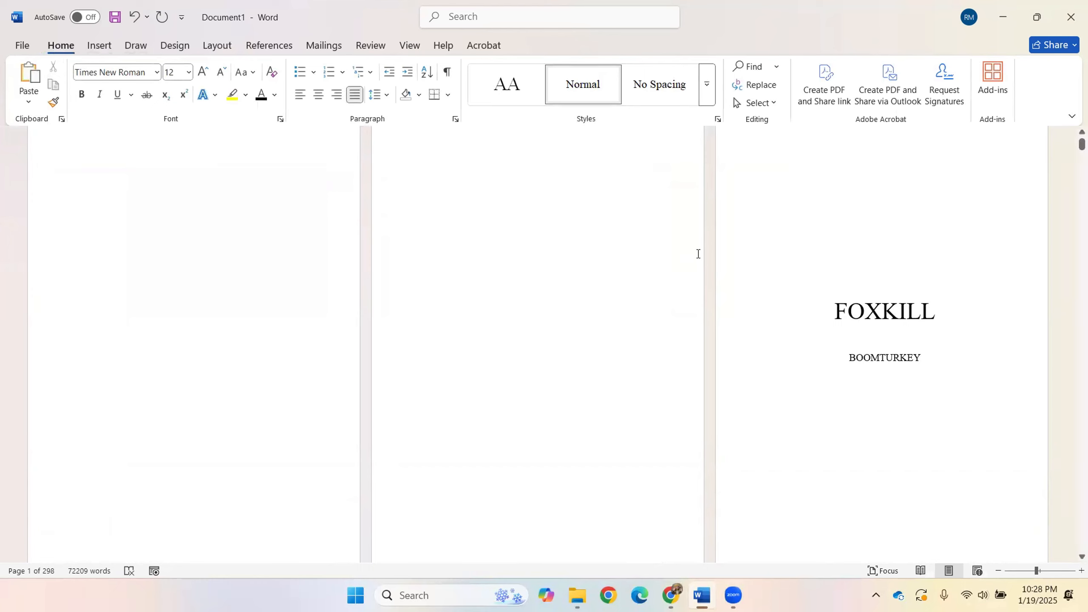